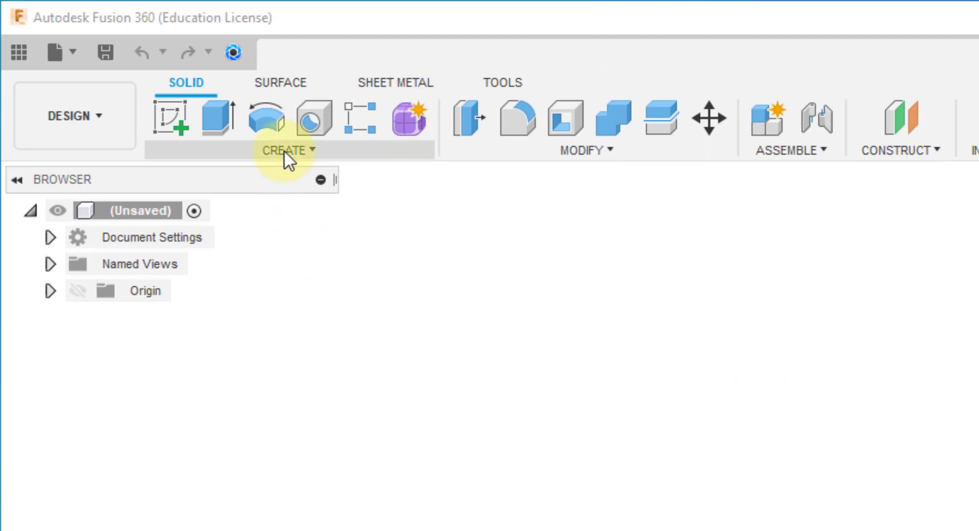
- Look over the CREATE feature list, including Loft, and close it without choosing anything
left_click(284, 150)
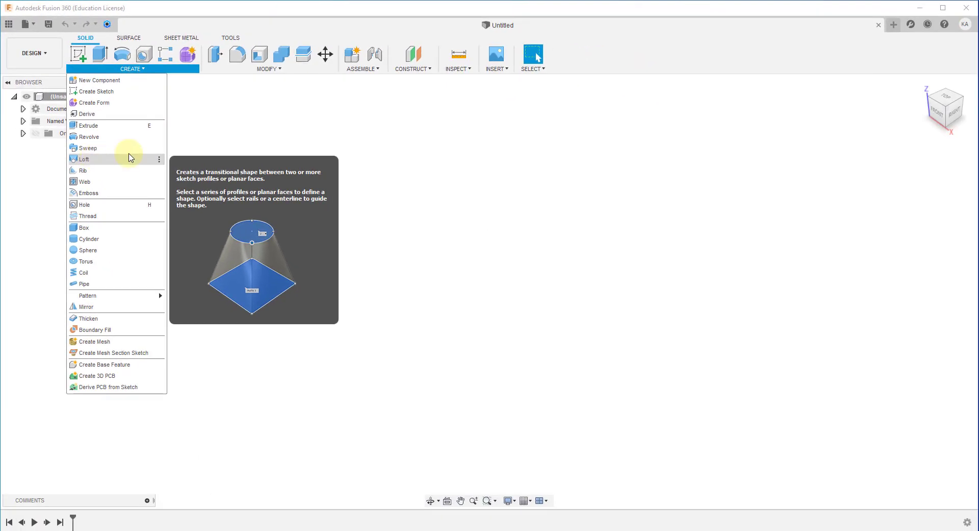
left_click(405, 163)
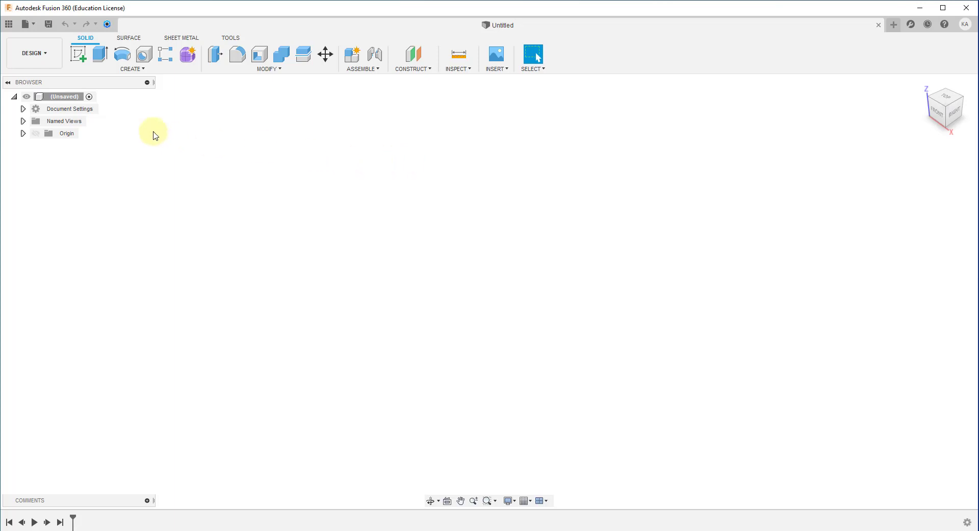
- Draw a center rectangle around the origin on the XY plane and finish the sketch
left_click(78, 59)
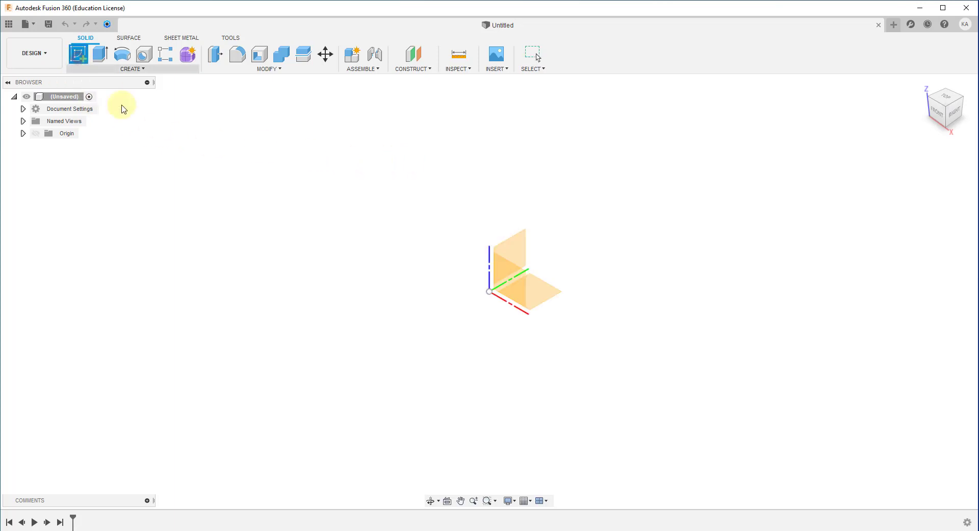
left_click(545, 294)
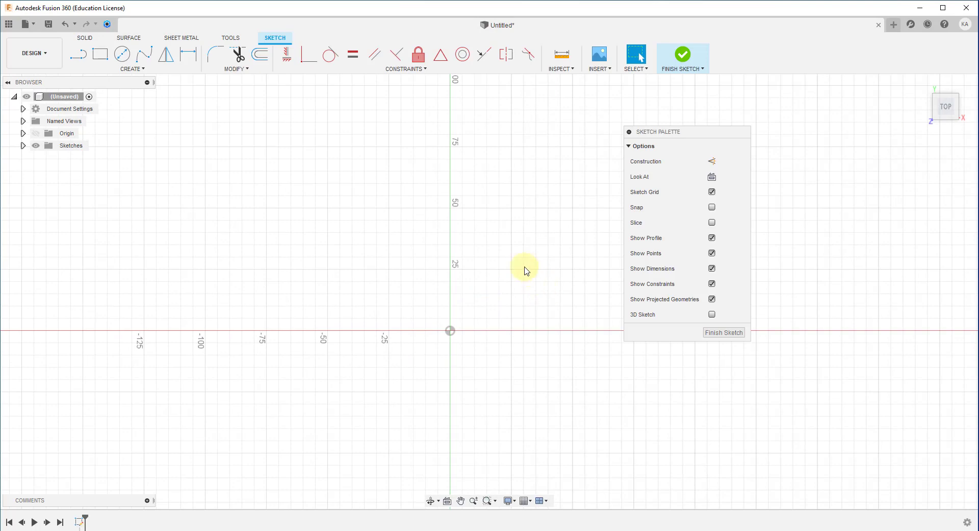
left_click_drag(684, 139, 812, 137)
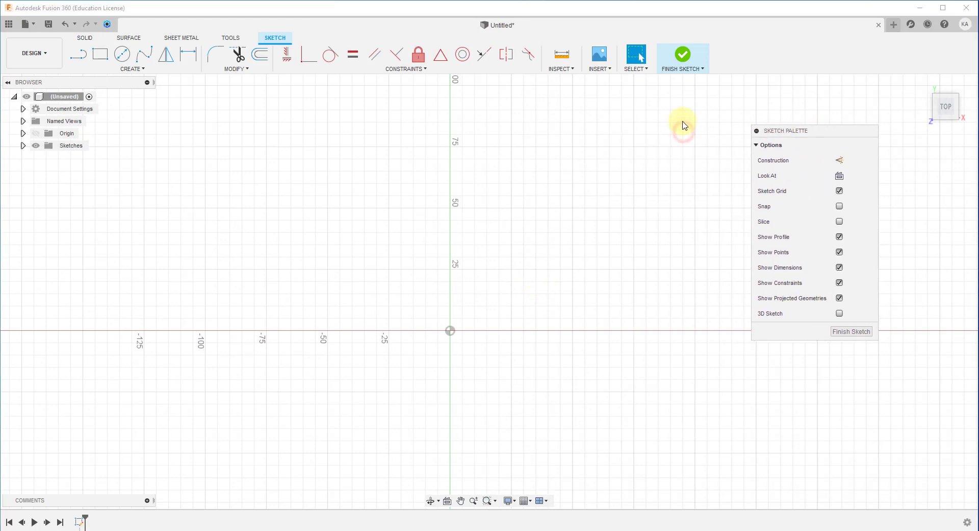
left_click(105, 62)
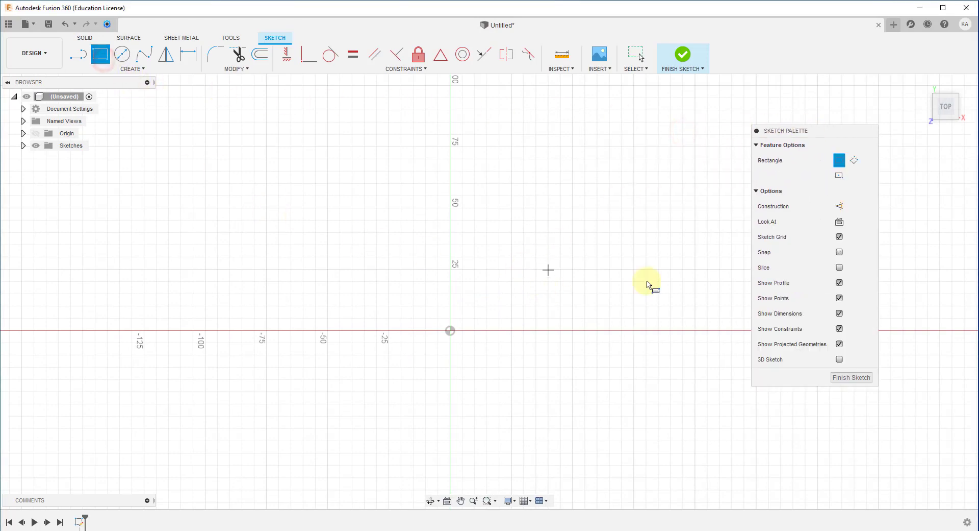
left_click(840, 176)
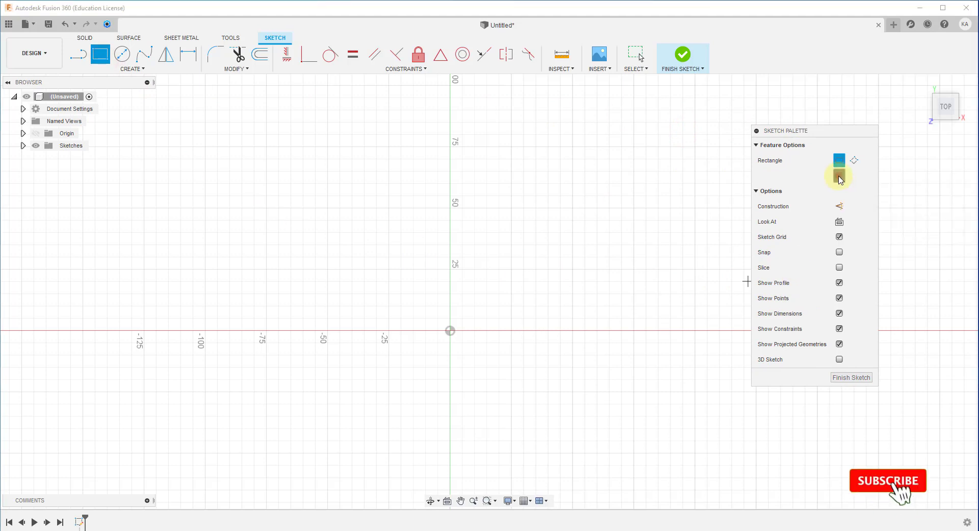
left_click(457, 335)
left_click(556, 403)
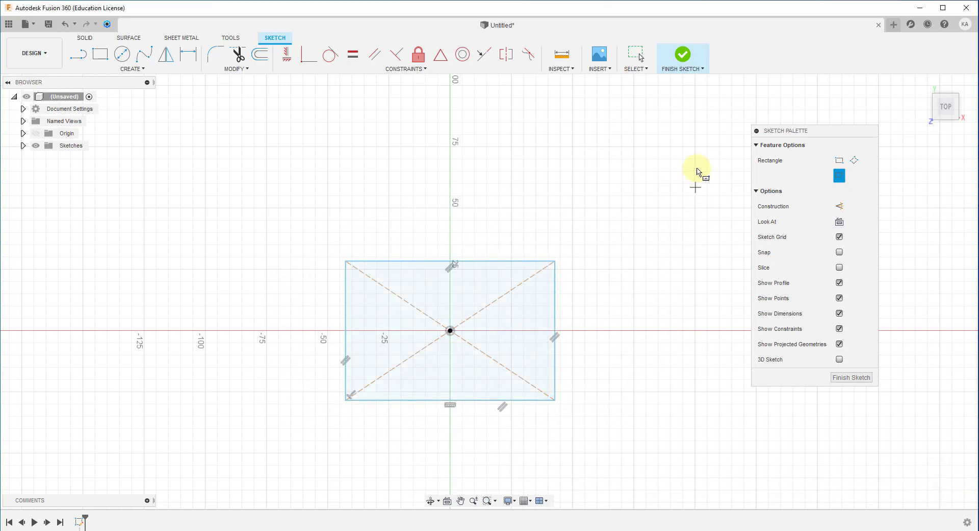
left_click(683, 55)
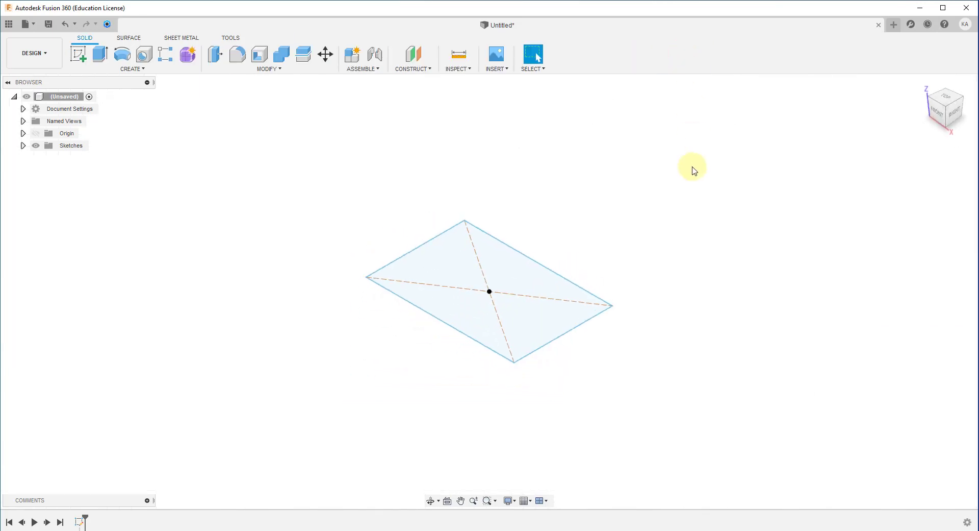
- Create an offset plane 40 mm above the rectangle profile
left_click(512, 278)
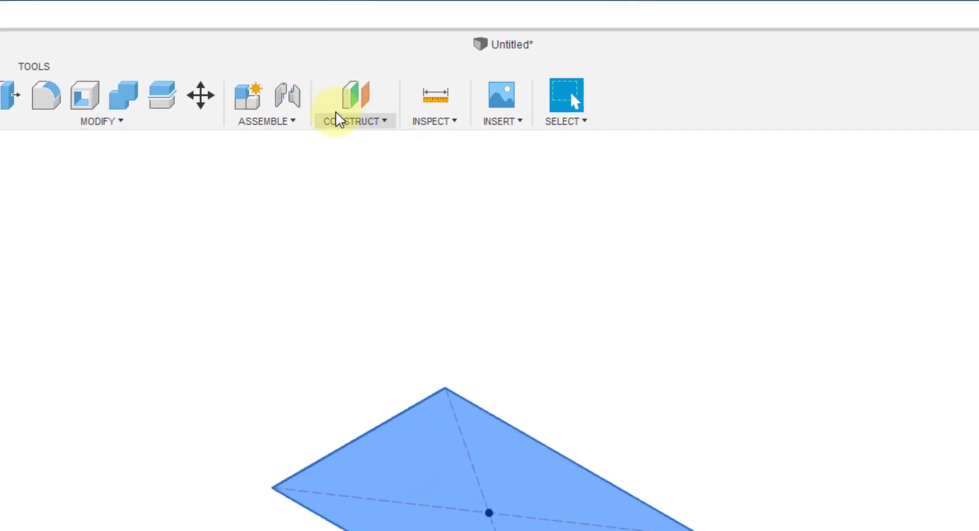
left_click(360, 123)
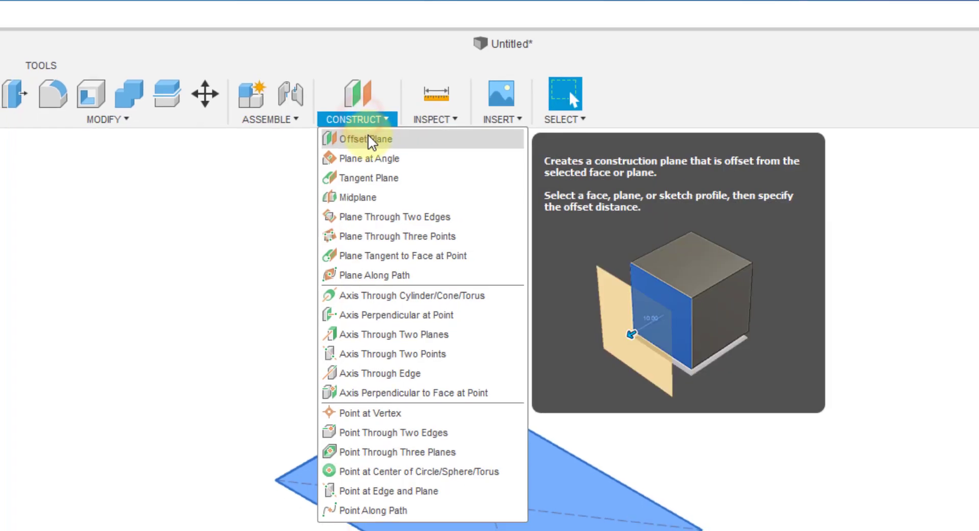
left_click(357, 133)
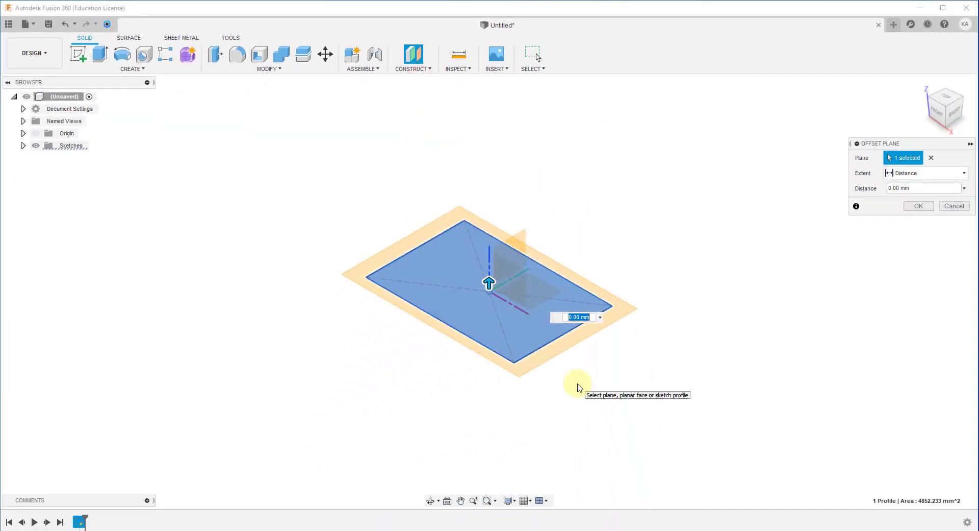
type("0")
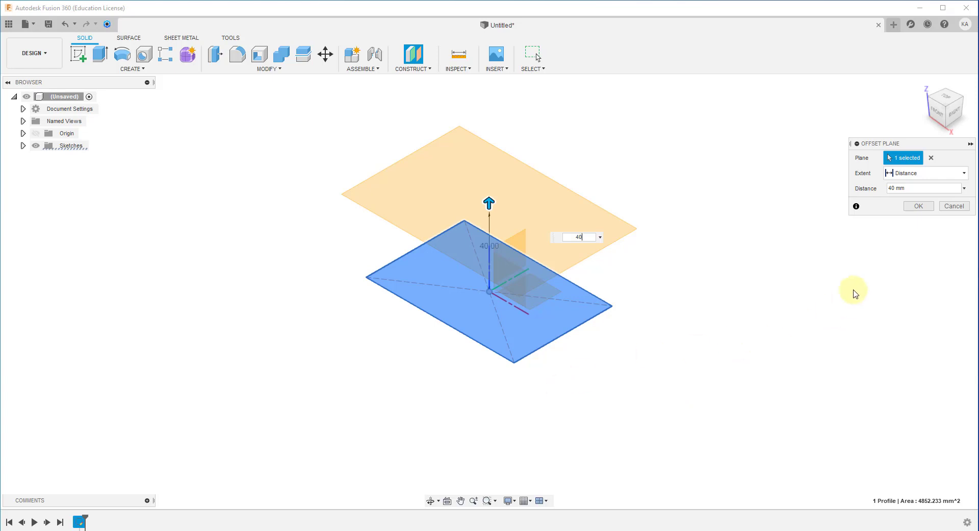
left_click(923, 207)
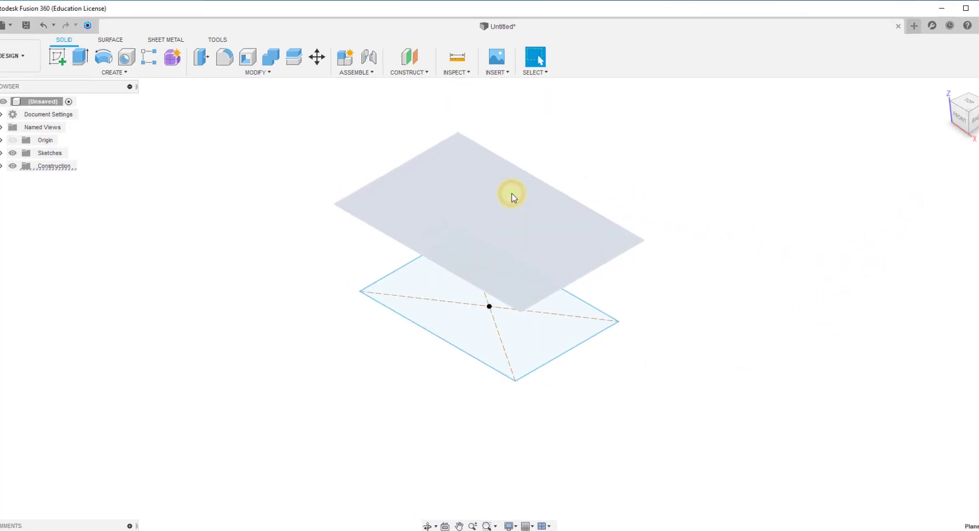
right_click(511, 185)
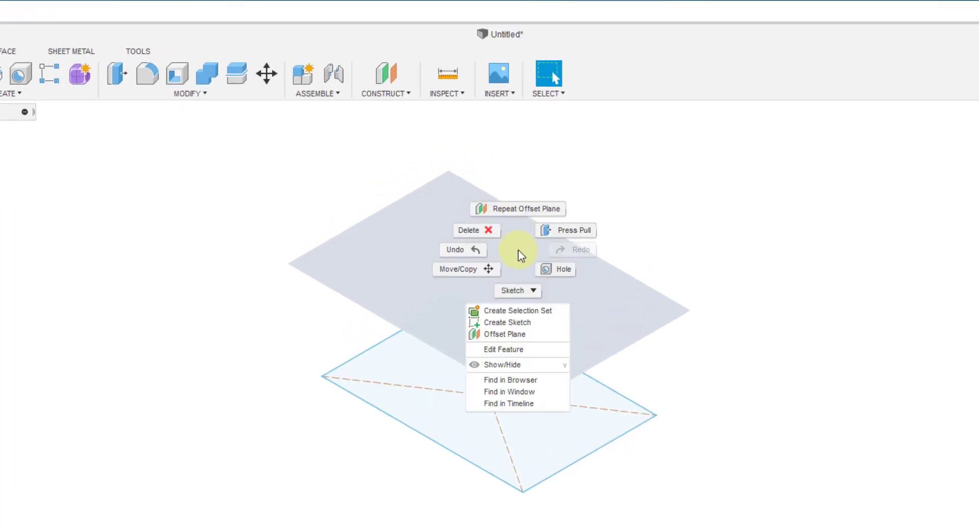
- On the offset plane, sketch a 35 mm diameter circle at the origin and finish the sketch
left_click(514, 322)
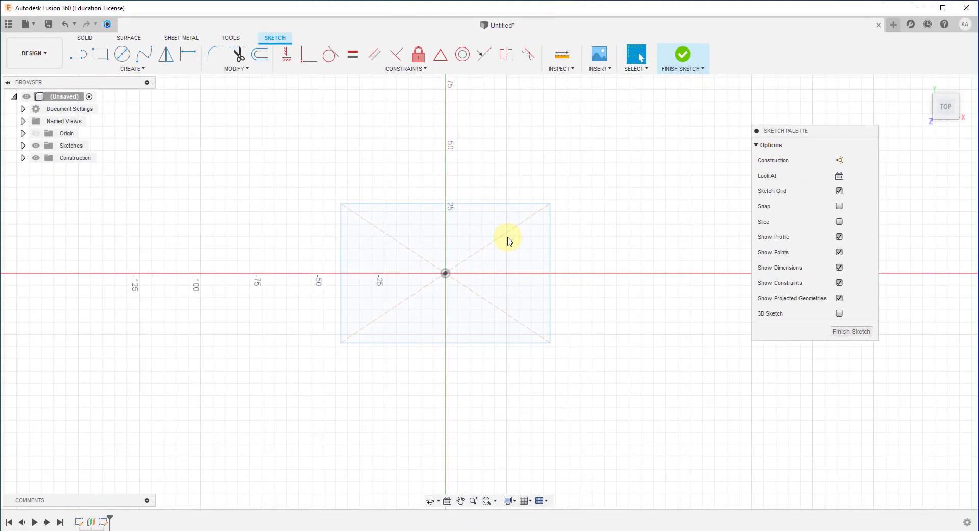
left_click(124, 61)
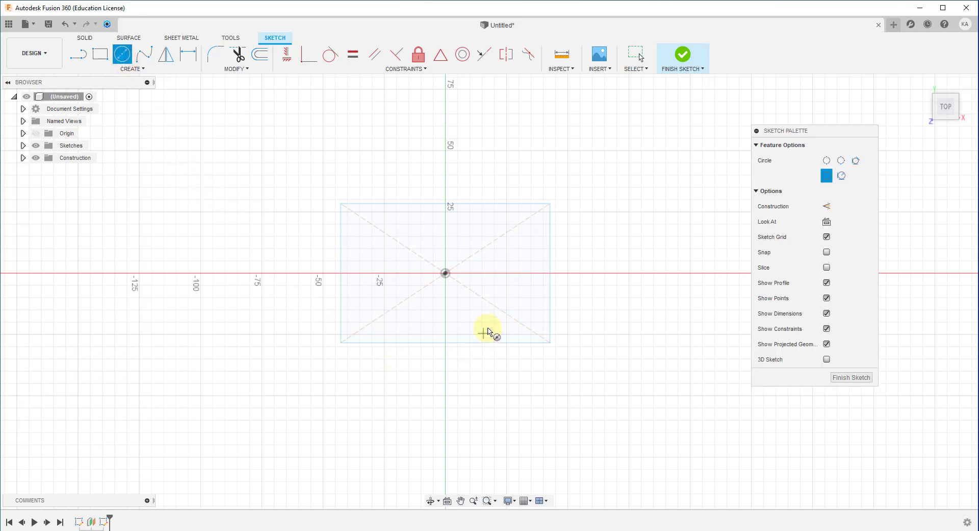
left_click(445, 274)
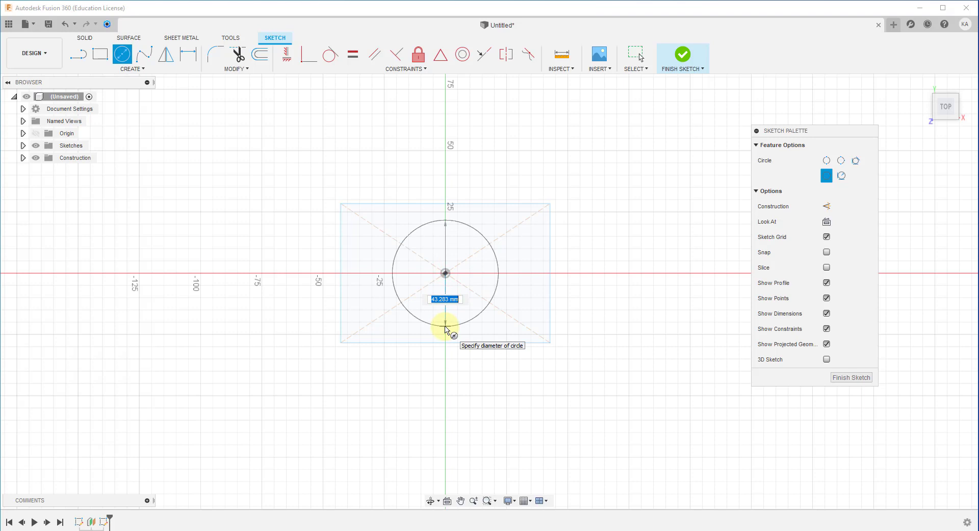
type("35")
key("Return")
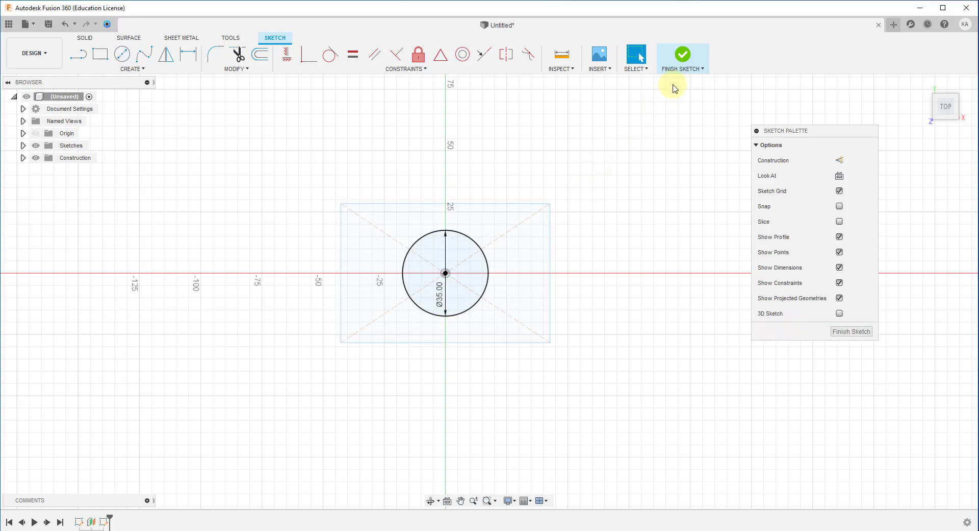
left_click(684, 54)
left_click(670, 198)
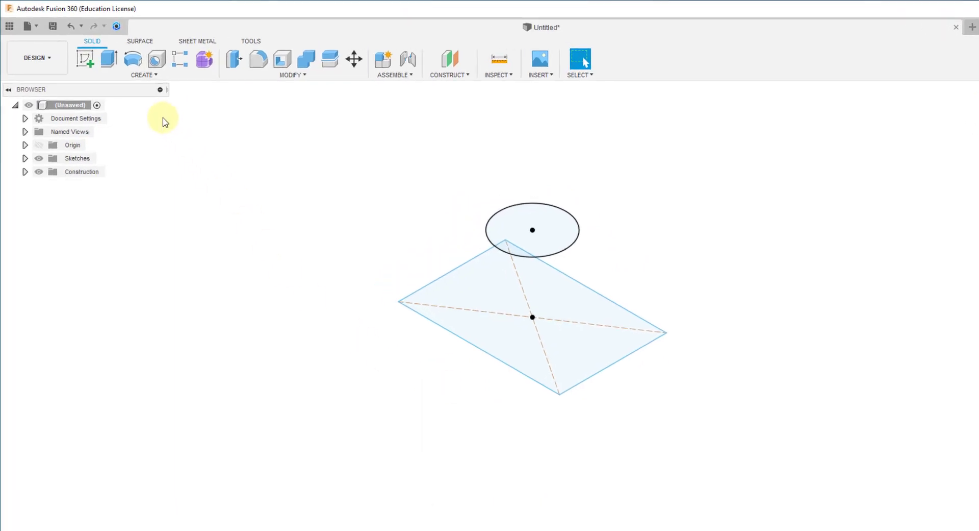
- Start a Loft with the rectangle as the first profile and the circle as the second
left_click(200, 106)
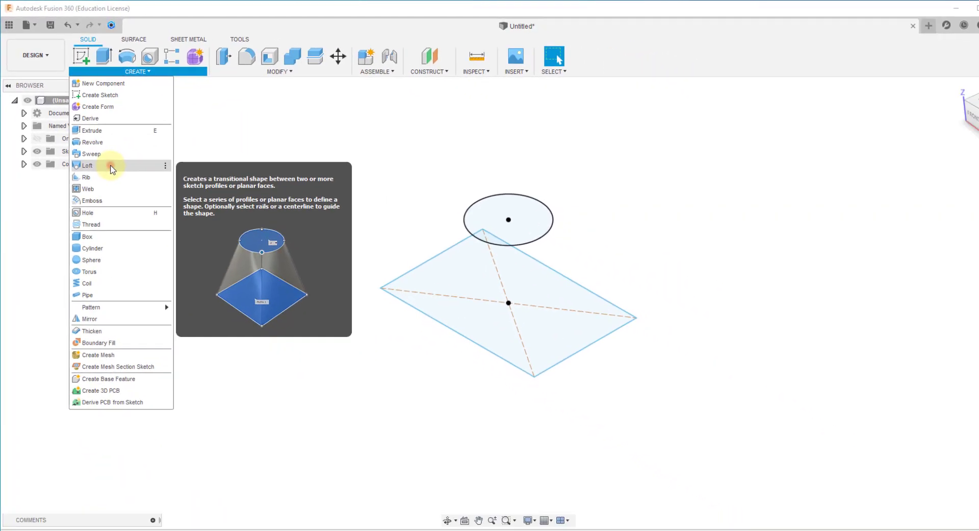
left_click(111, 167)
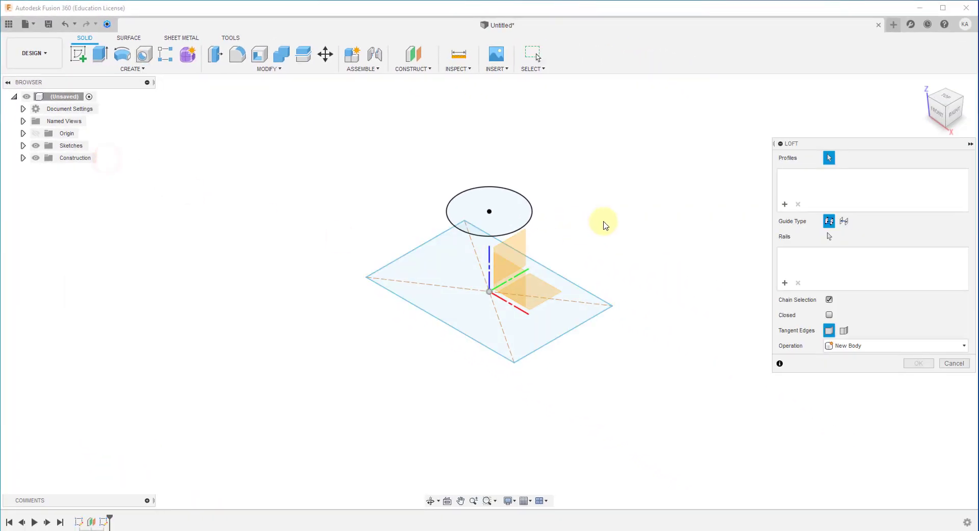
left_click_drag(844, 145, 232, 178)
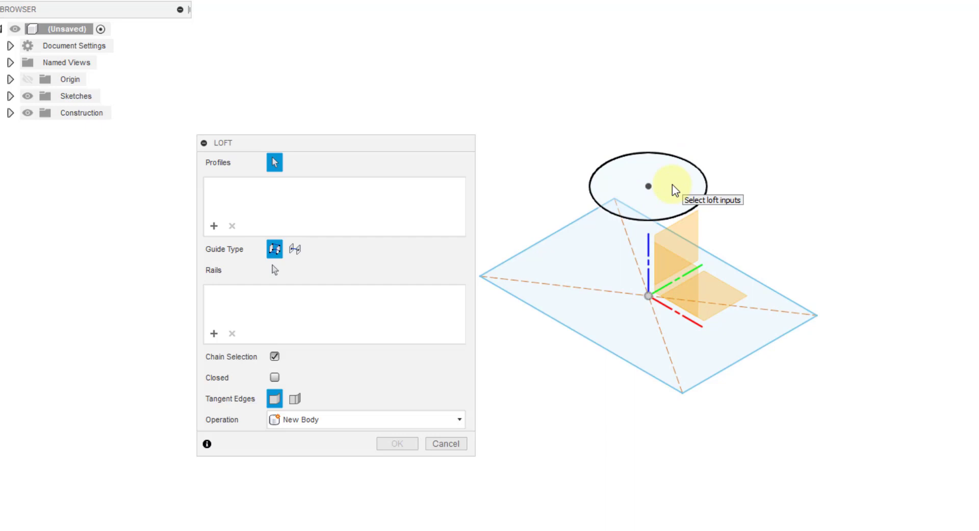
left_click(596, 315)
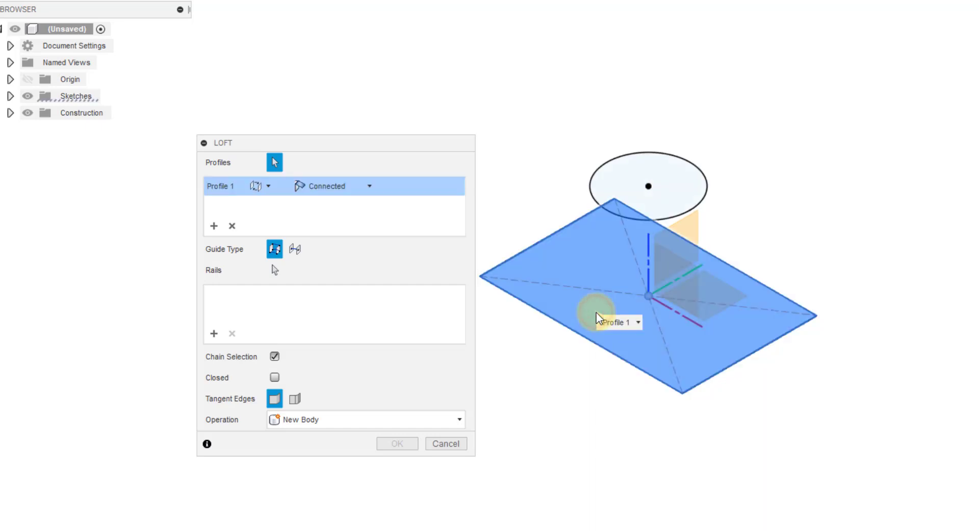
left_click(666, 187)
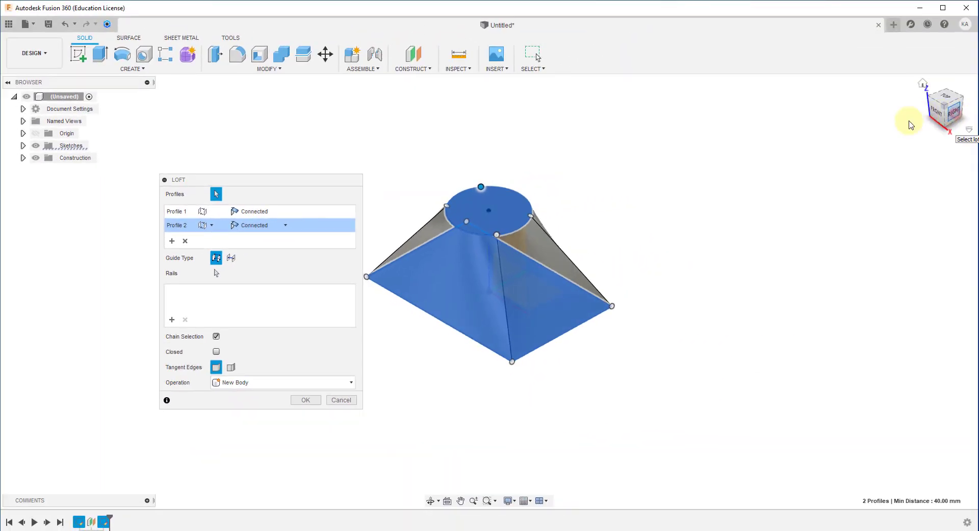
- Check the loft from the side and drag its alignment points around the top circle's edge
left_click(952, 110)
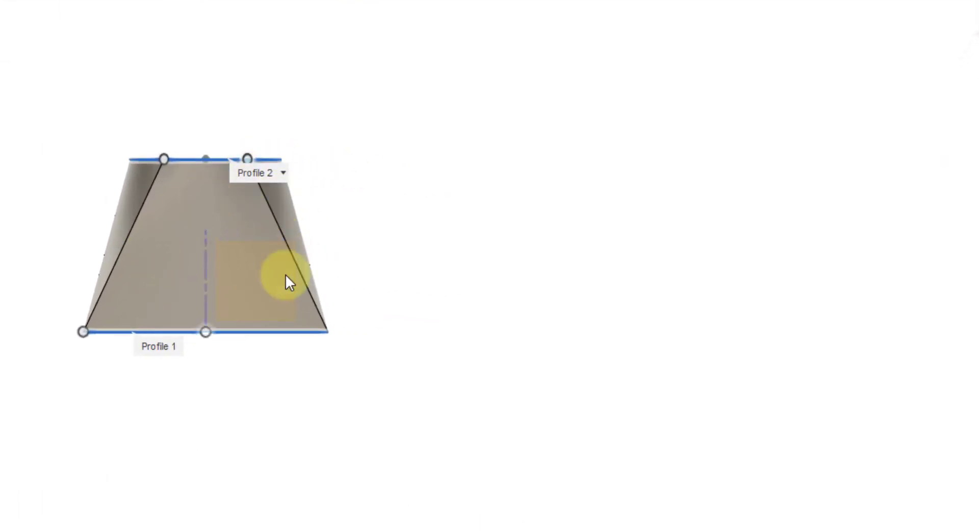
scroll(177, 181, "up", 3)
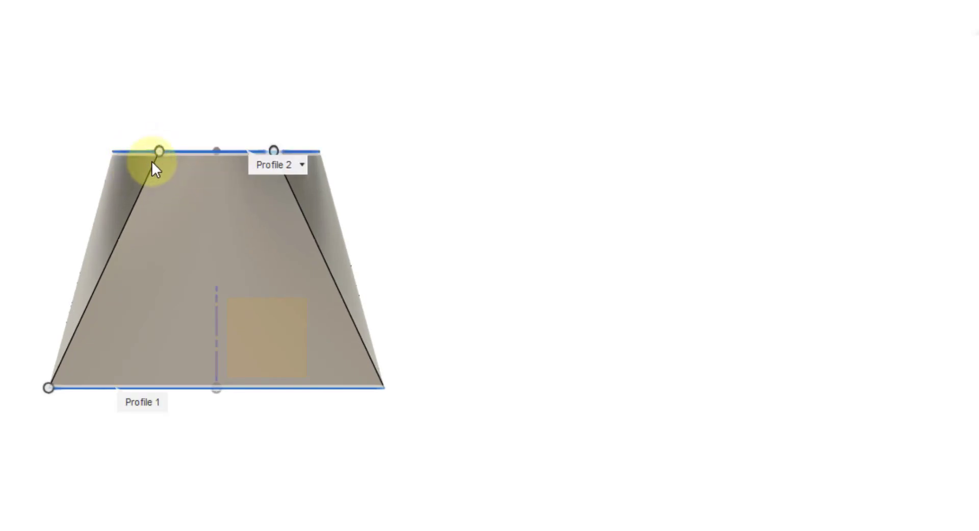
left_click_drag(159, 151, 205, 168)
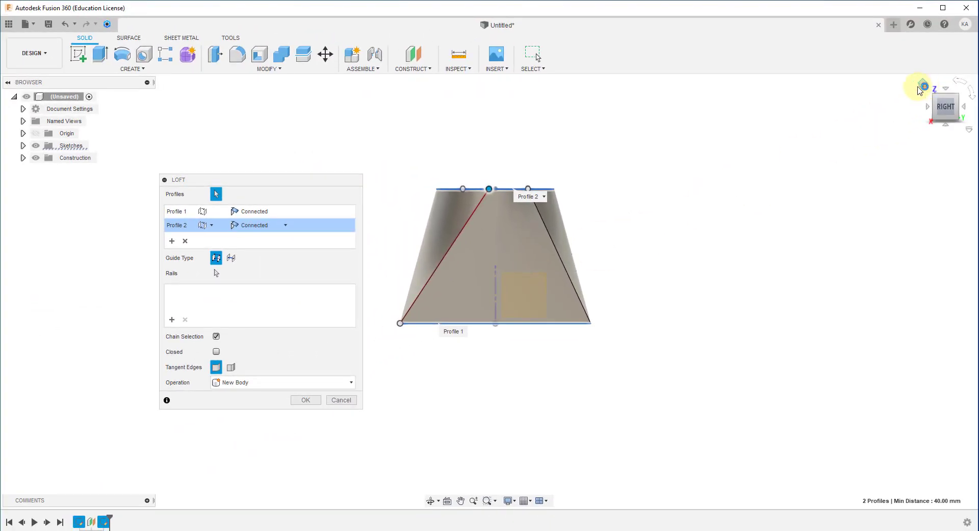
left_click(923, 84)
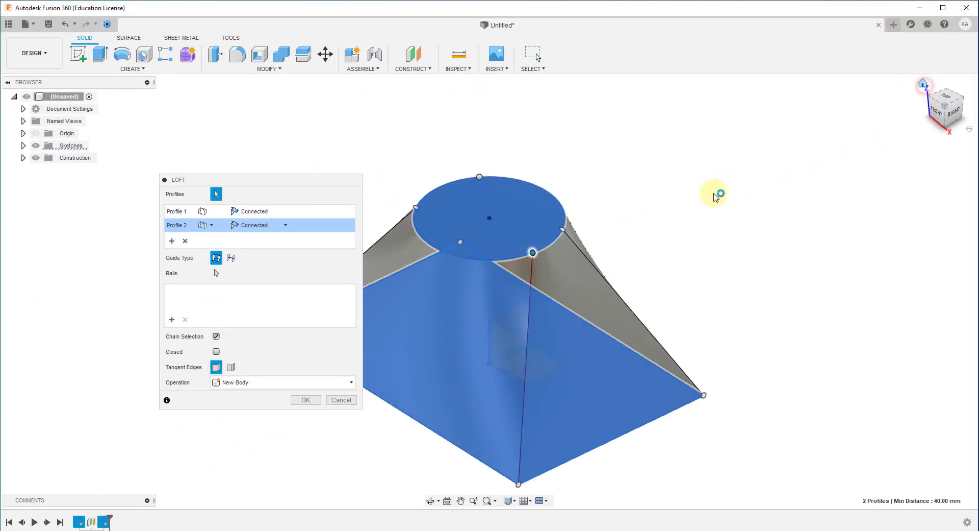
left_click(412, 212)
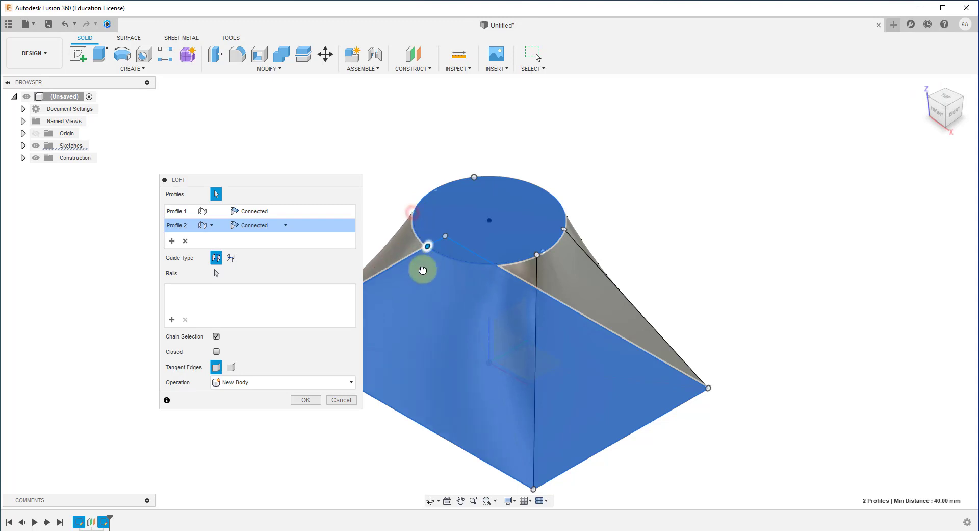
left_click_drag(423, 270, 472, 345)
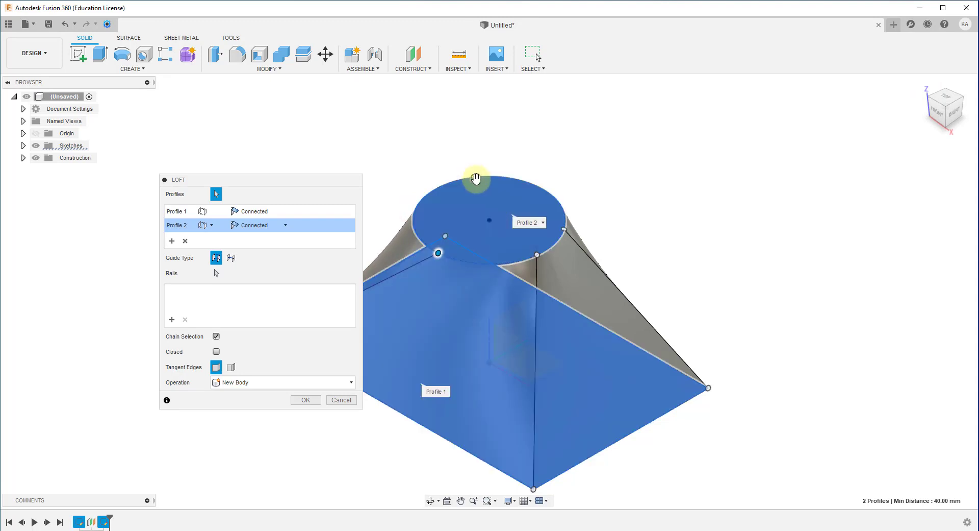
left_click_drag(476, 178, 448, 184)
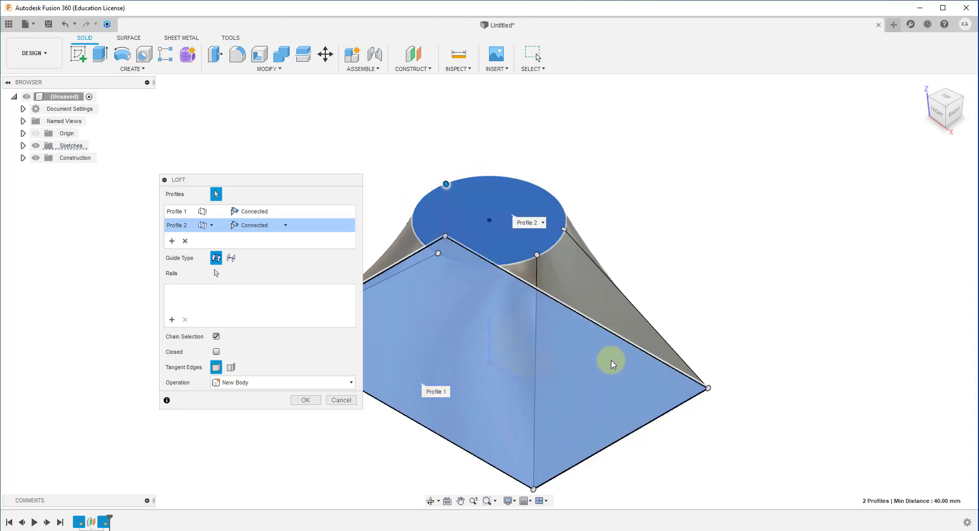
- Discard the trial loft and start a new one from the rectangle to the circle
left_click(347, 401)
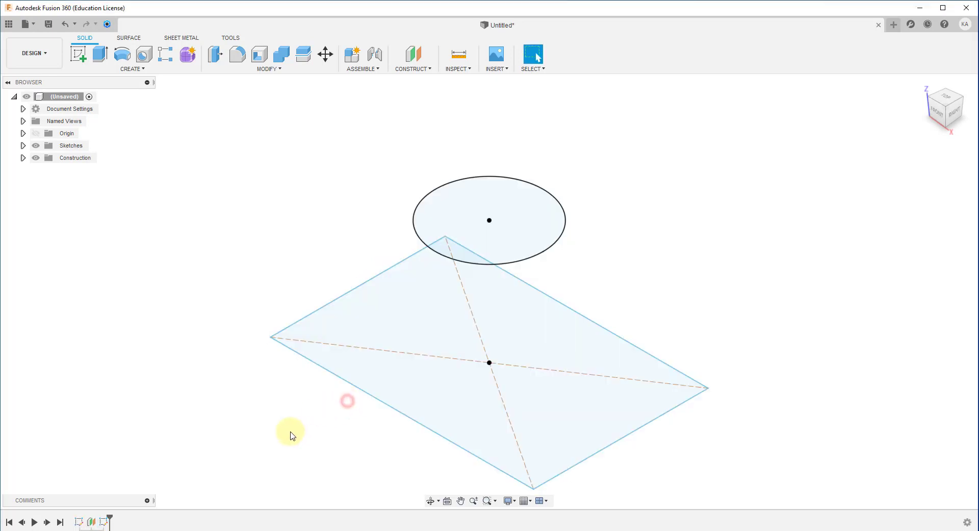
middle_click_drag(291, 227, 284, 193)
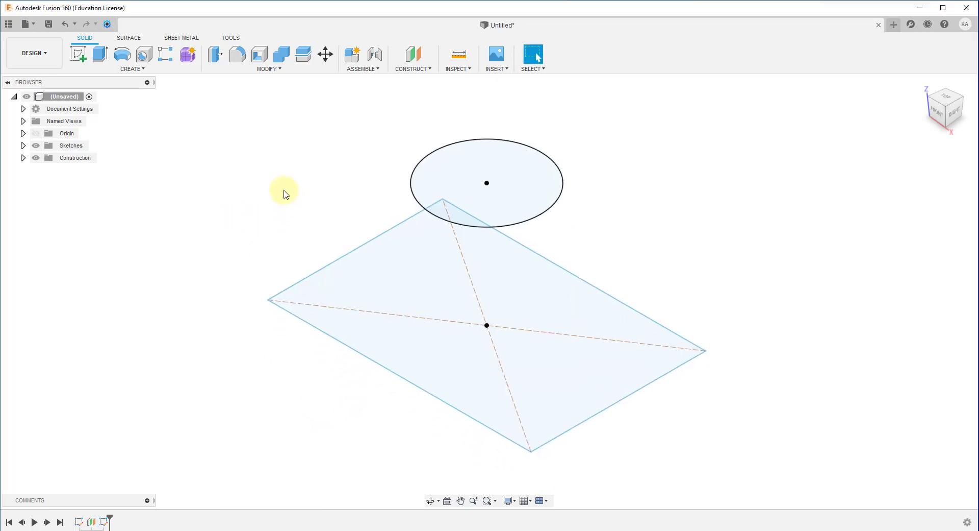
left_click(108, 69)
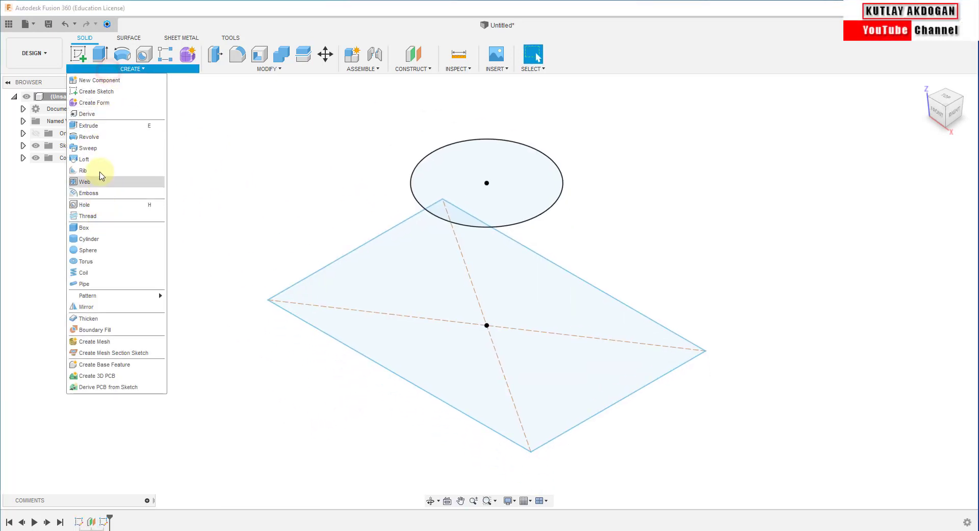
left_click(103, 158)
left_click(436, 367)
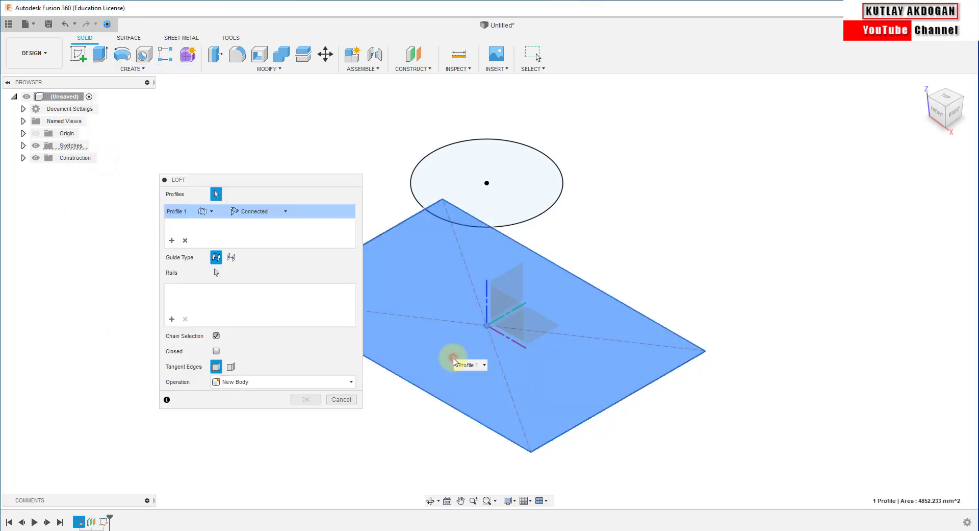
left_click(514, 185)
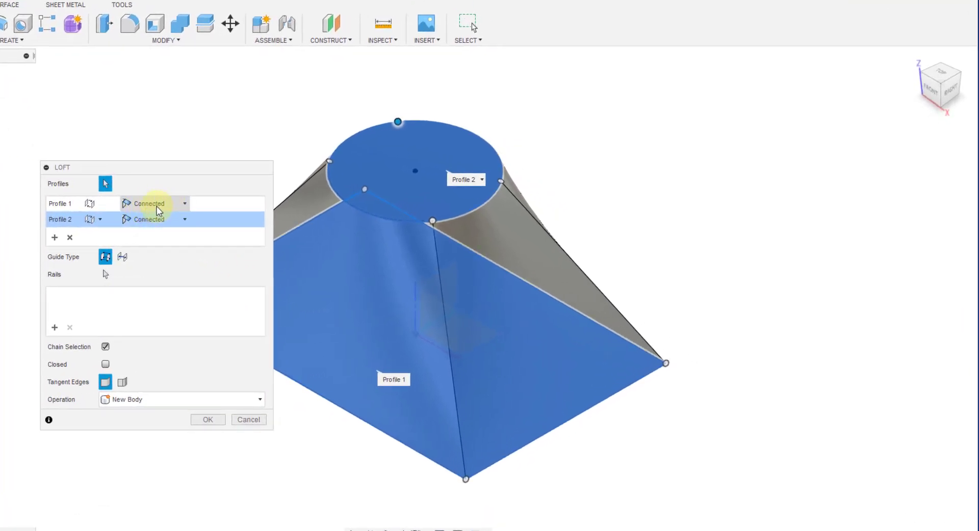
- Set the rectangle profile to Direction and lower its takeoff weight
left_click(186, 202)
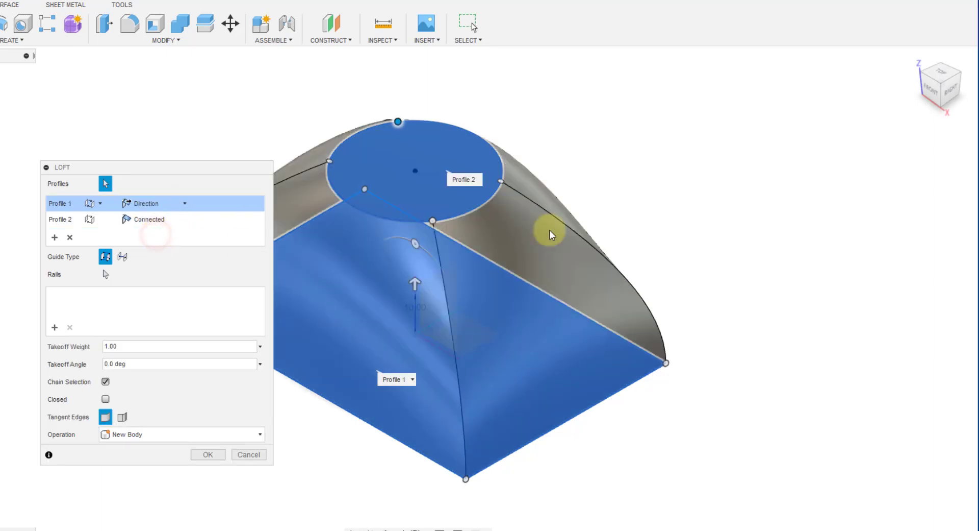
left_click(944, 88)
left_click(945, 88)
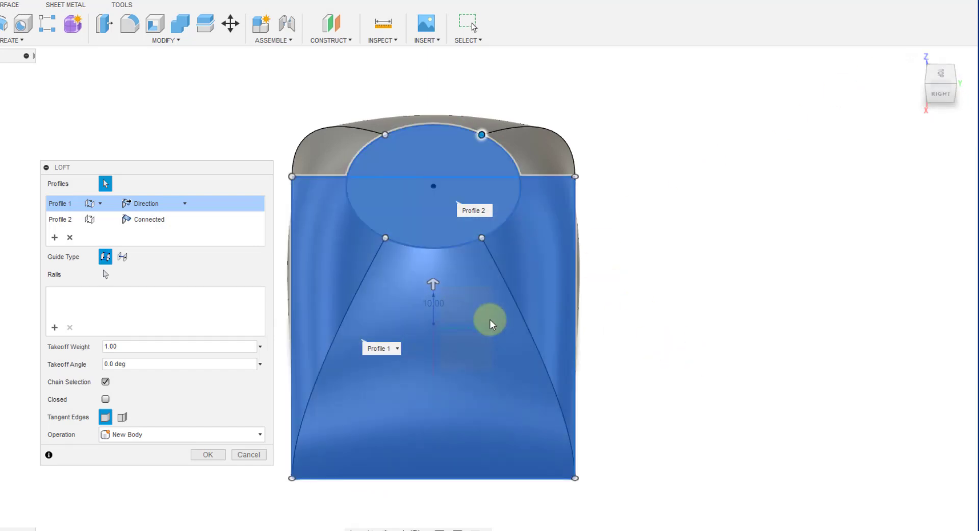
left_click_drag(434, 283, 433, 315)
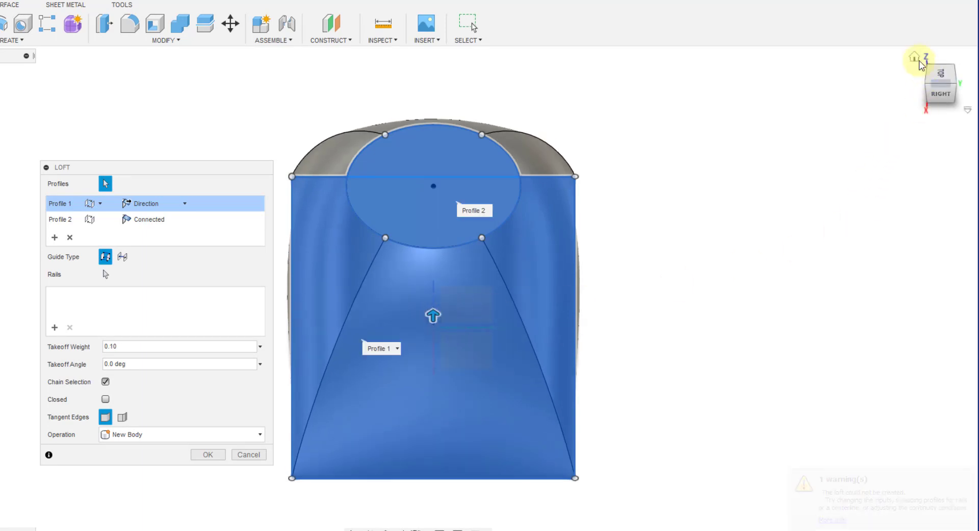
left_click(914, 57)
left_click(933, 95)
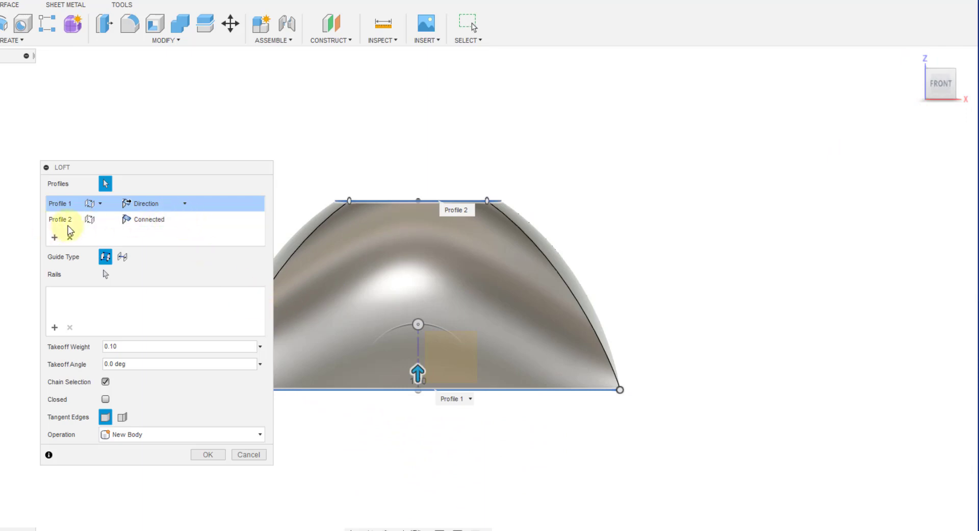
- Set the circle profile to Direction with takeoff weight 0.30 and create the loft as a new body
left_click(186, 221)
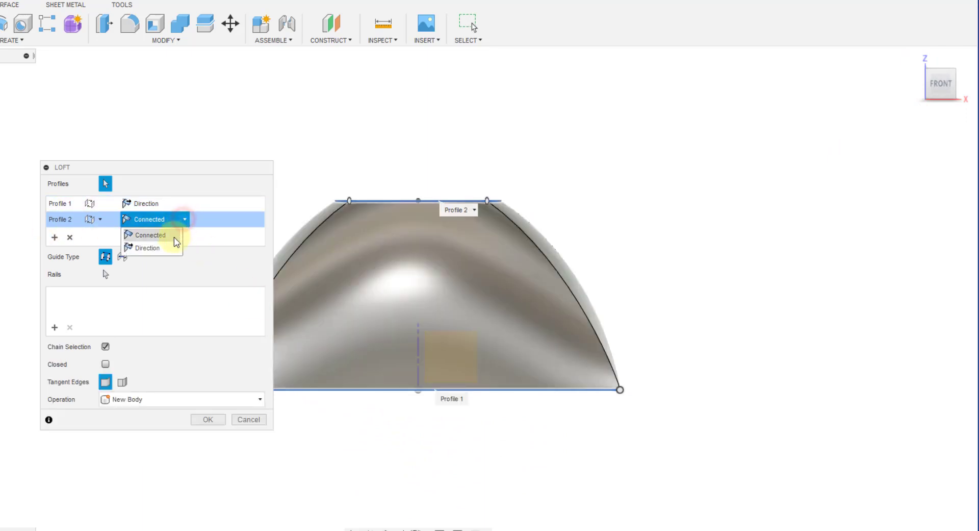
left_click(165, 248)
left_click_drag(208, 166, 140, 138)
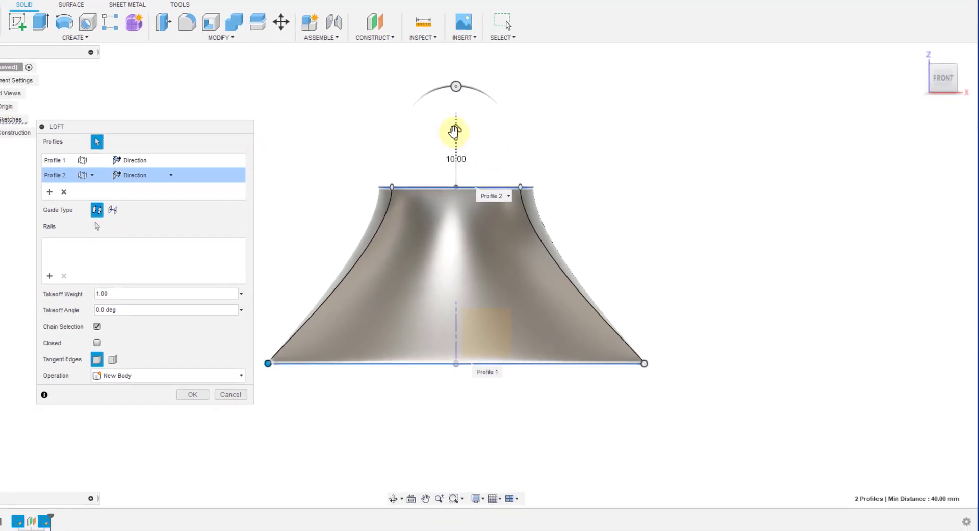
left_click_drag(455, 132, 455, 159)
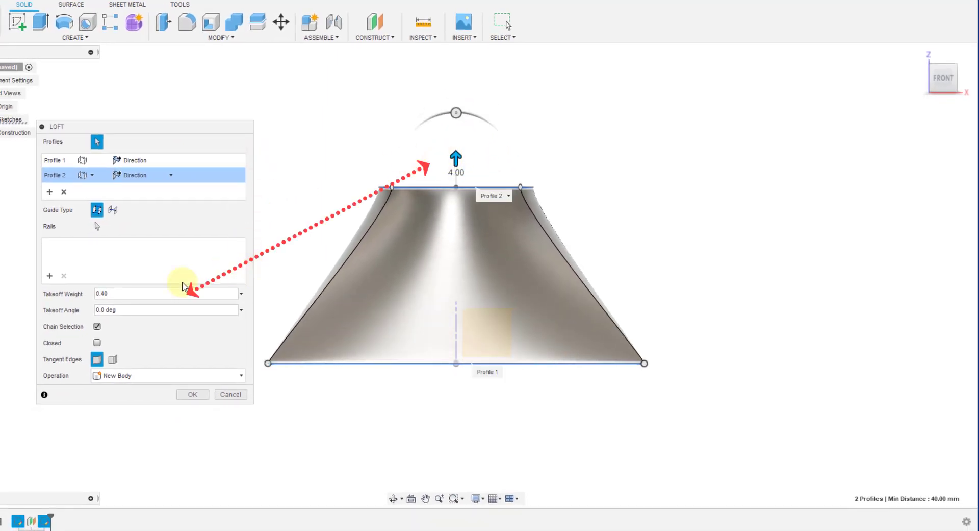
double_click(127, 294)
type("0.")
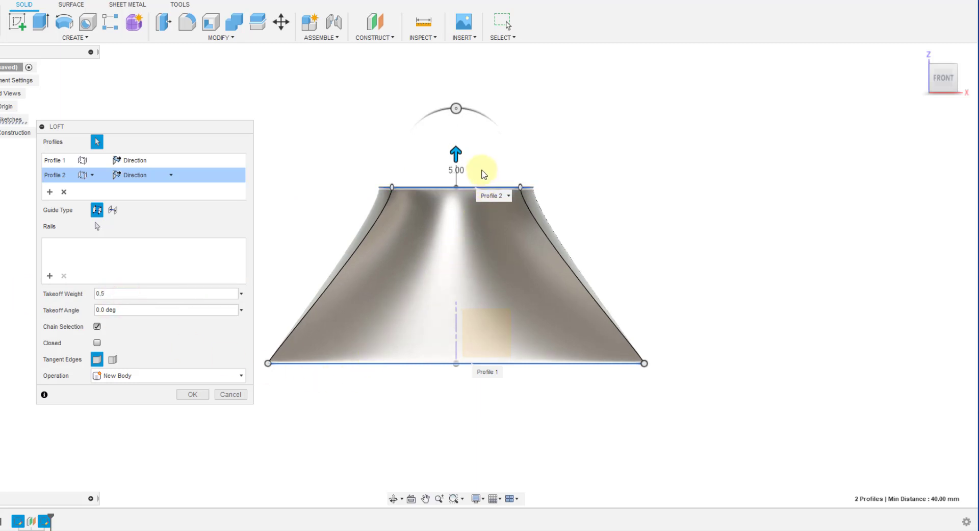
left_click_drag(459, 152, 459, 164)
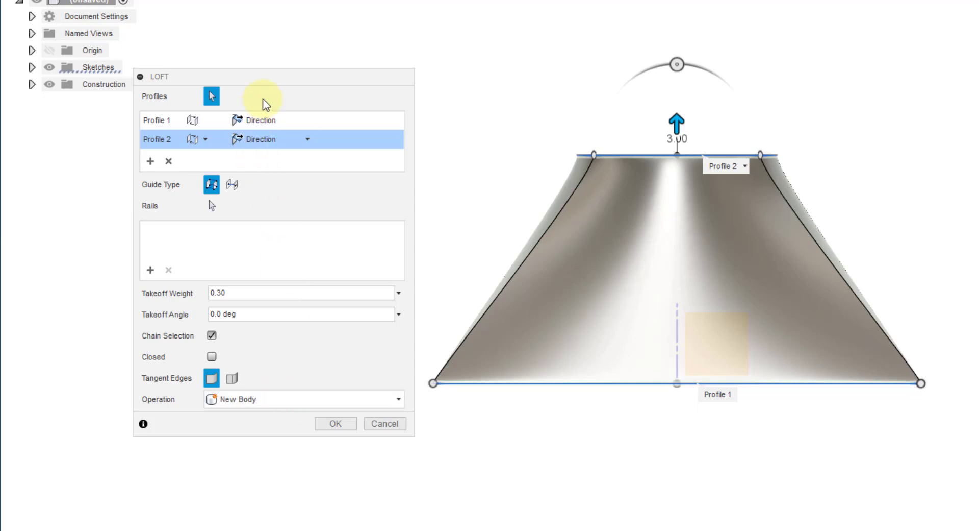
left_click(273, 400)
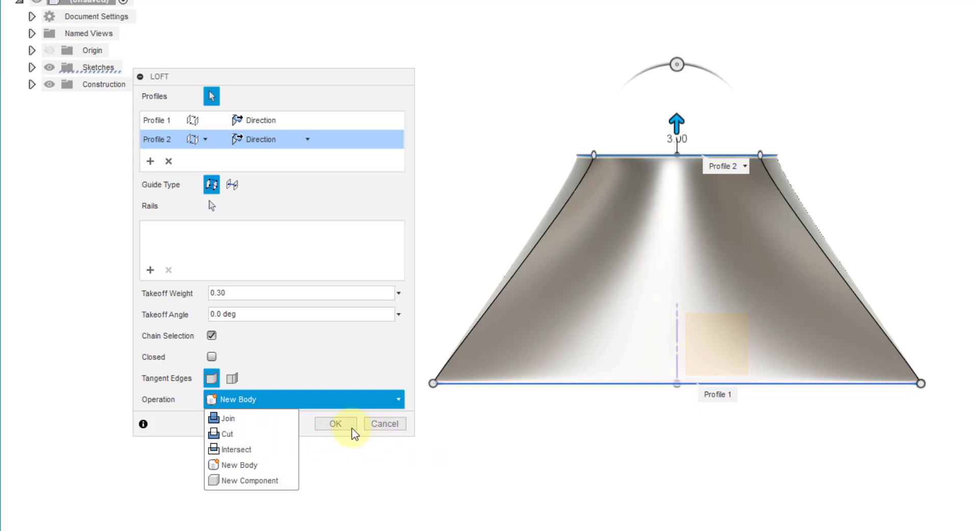
left_click(340, 423)
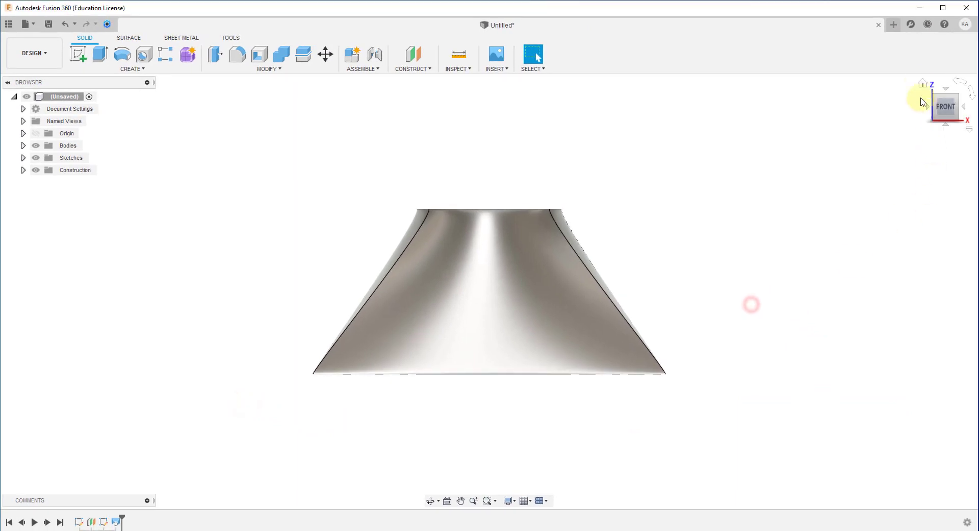
- Sketch a smaller center rectangle around the origin on the XY base plane and finish it
left_click(923, 85)
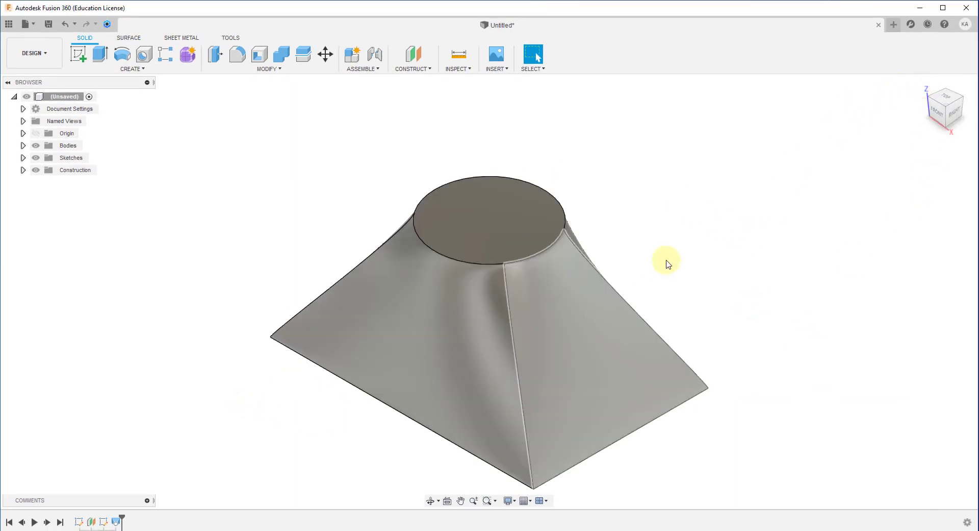
scroll(719, 281, "down", 2)
scroll(713, 275, "down", 1)
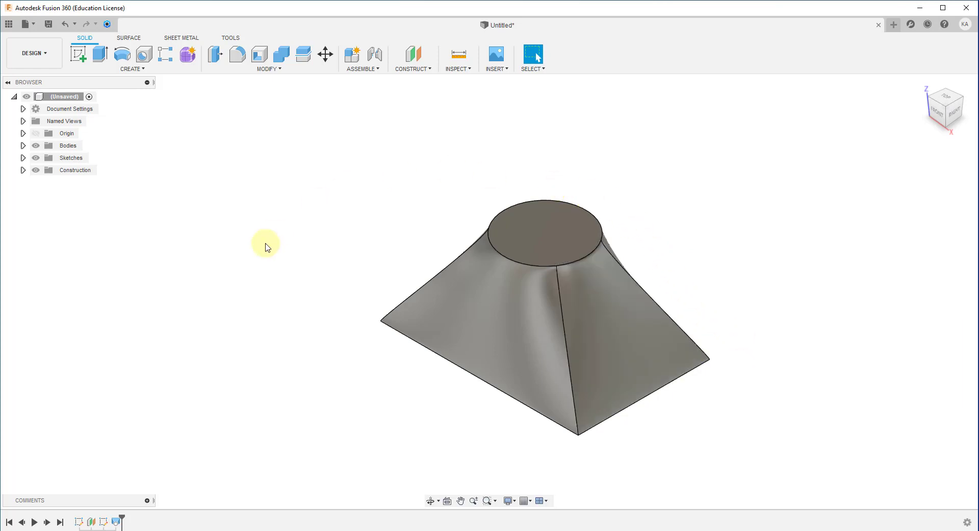
left_click(87, 59)
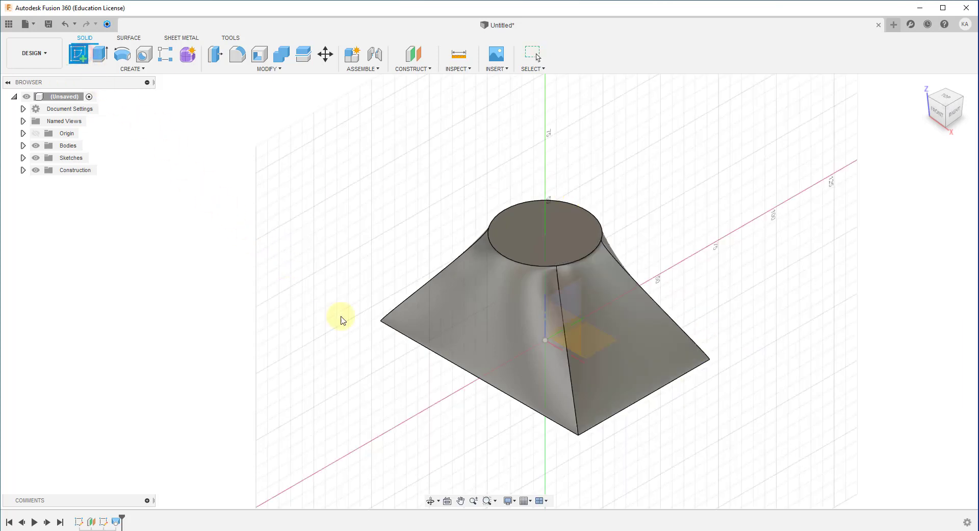
left_click(597, 348)
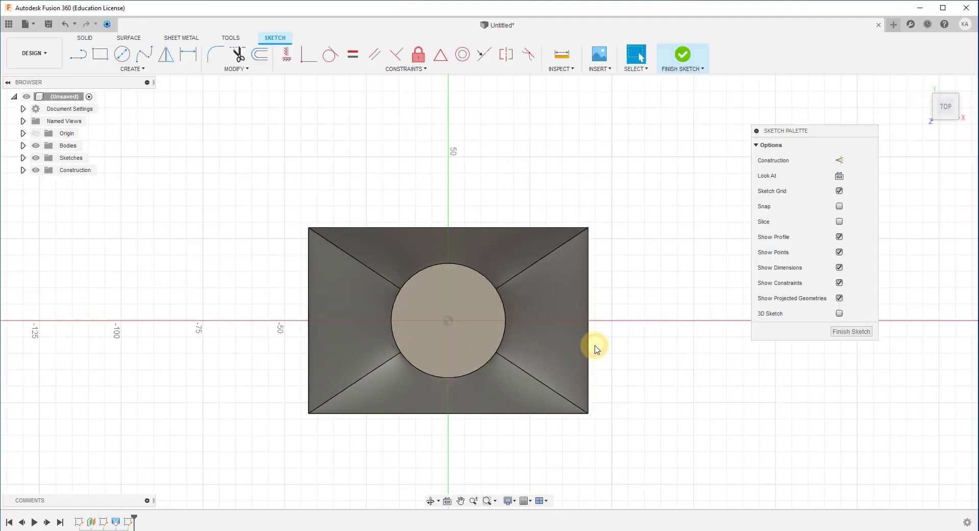
left_click(100, 54)
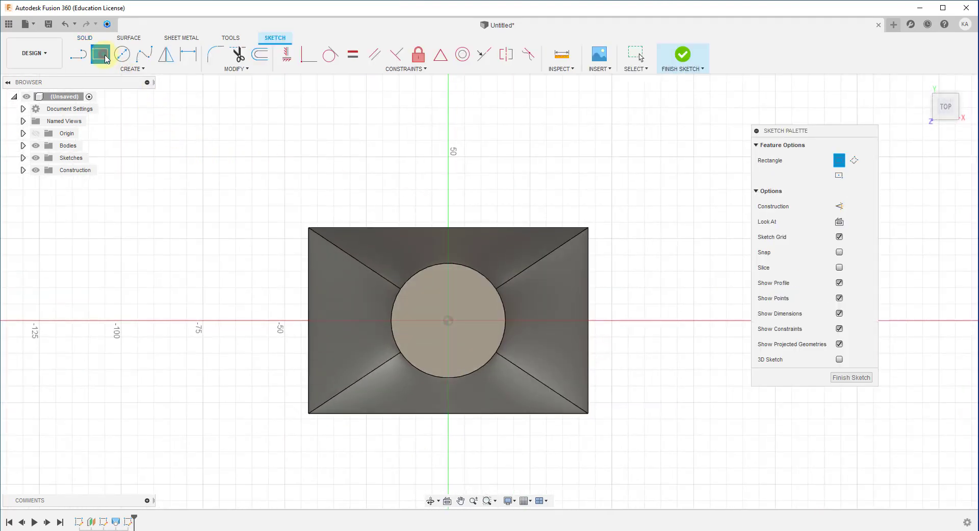
left_click(840, 176)
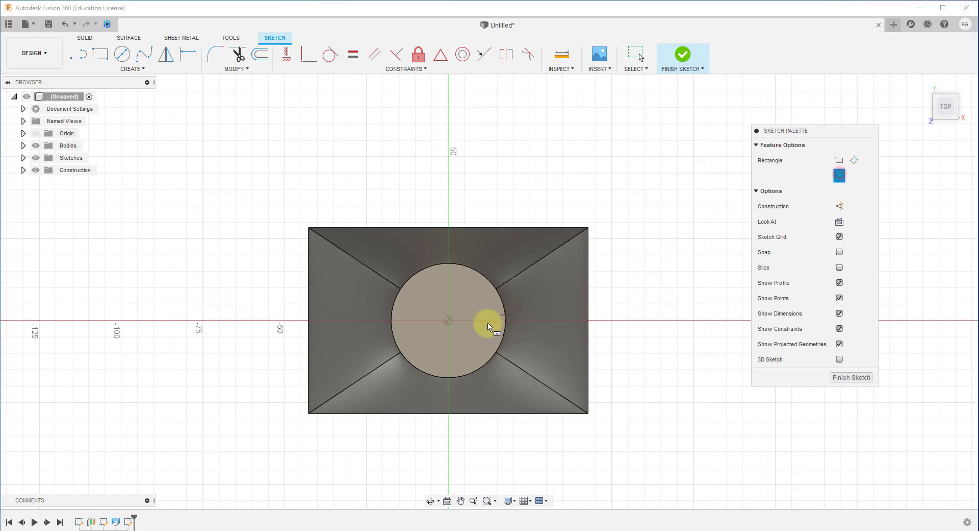
left_click(448, 320)
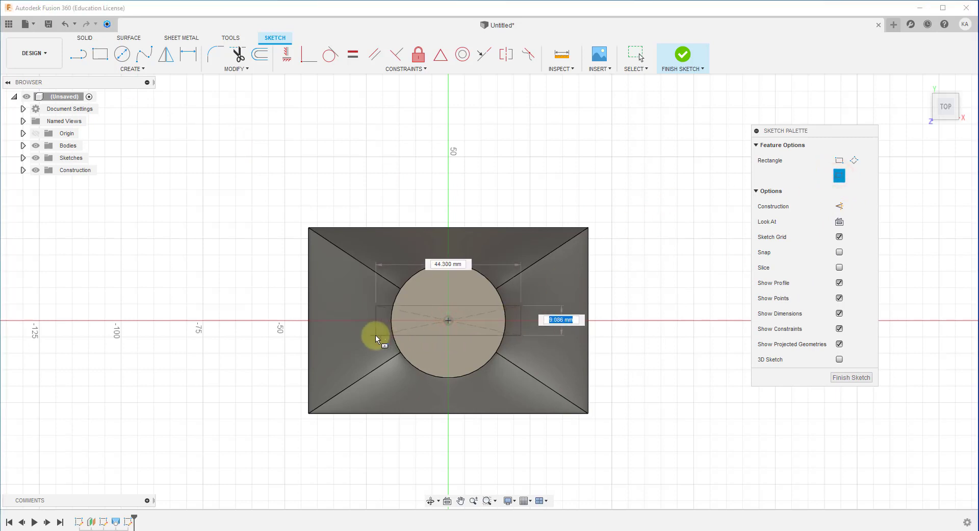
left_click(354, 358)
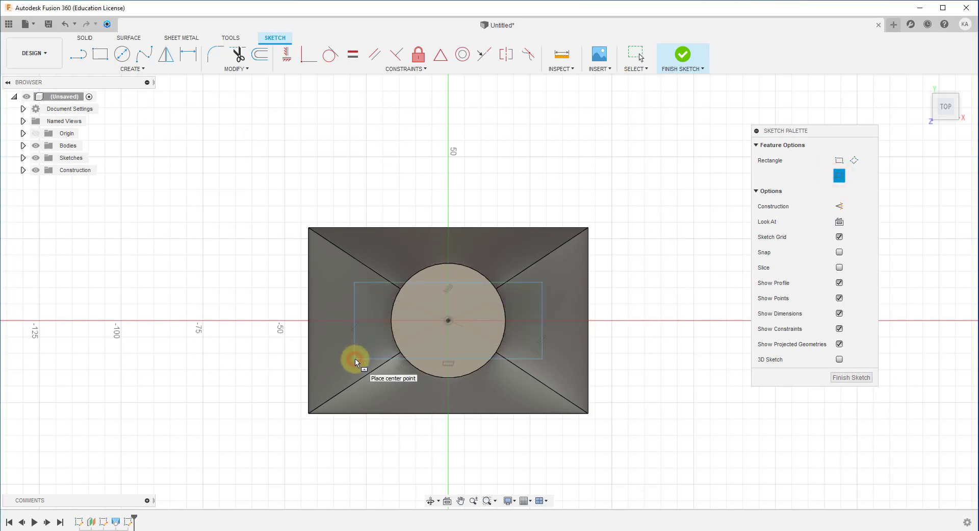
left_click(686, 56)
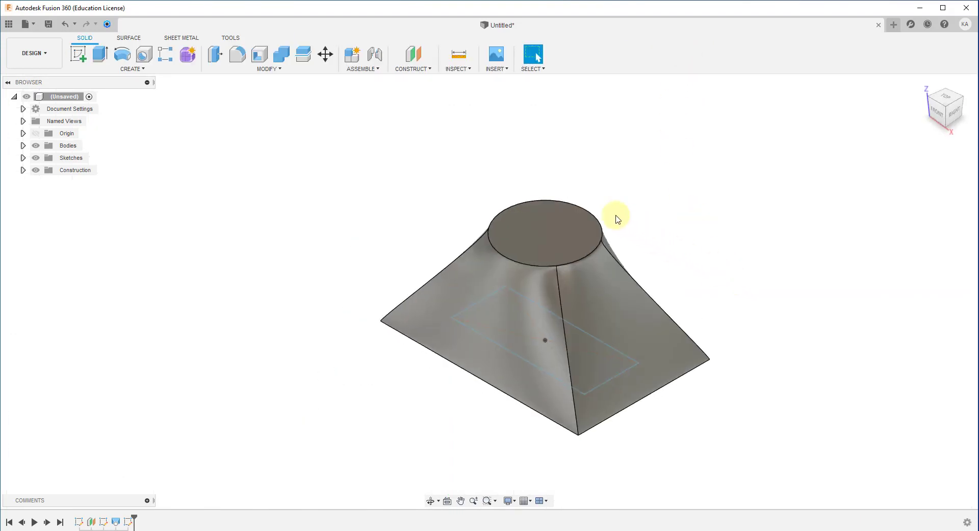
- Sketch a small circle centred on Body1's top face and finish the sketch
right_click(559, 237)
left_click(548, 287)
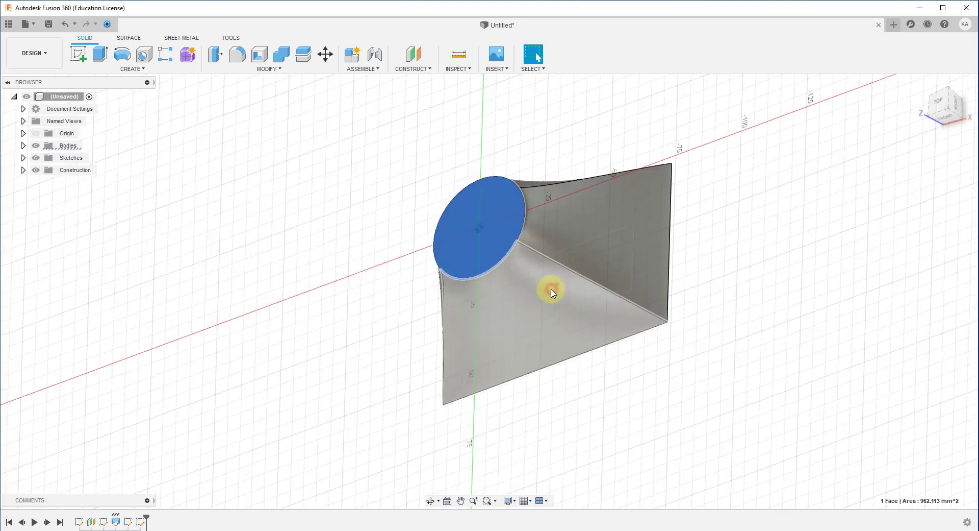
left_click(122, 53)
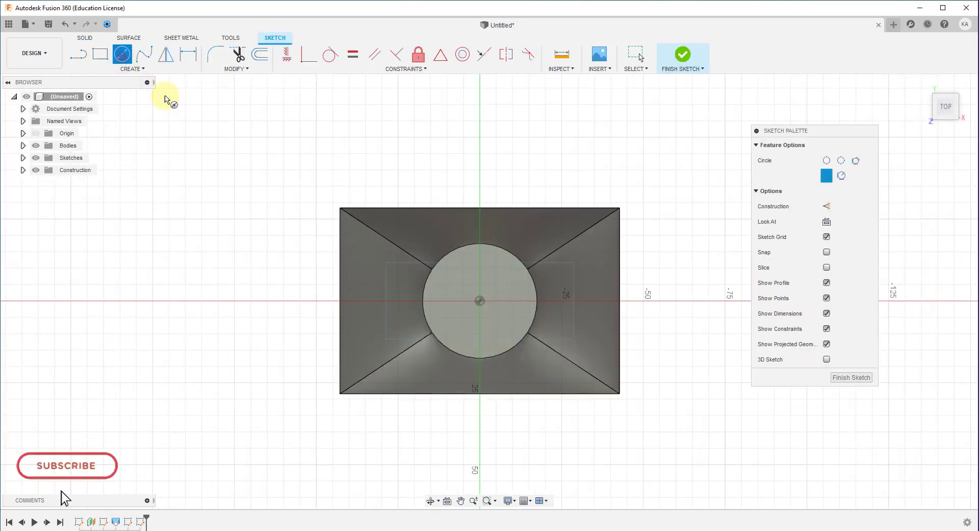
left_click(479, 301)
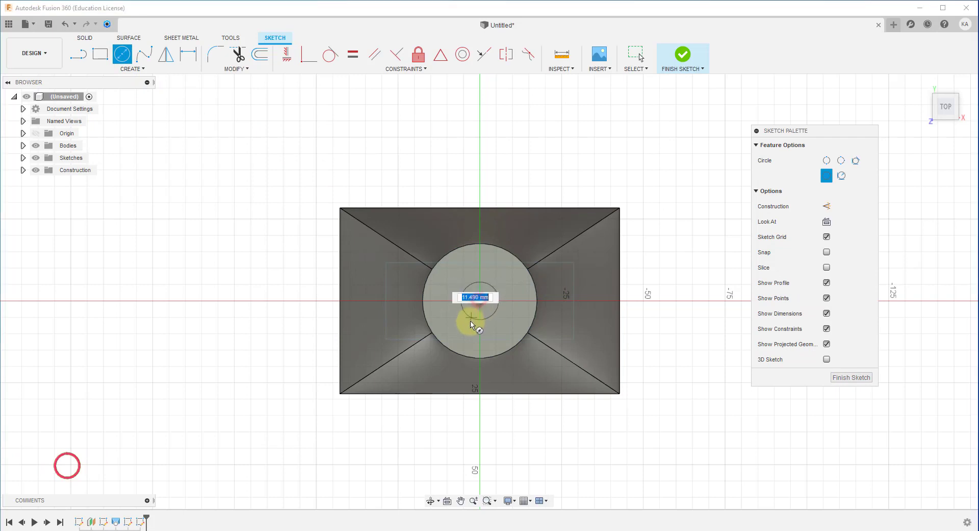
left_click(467, 330)
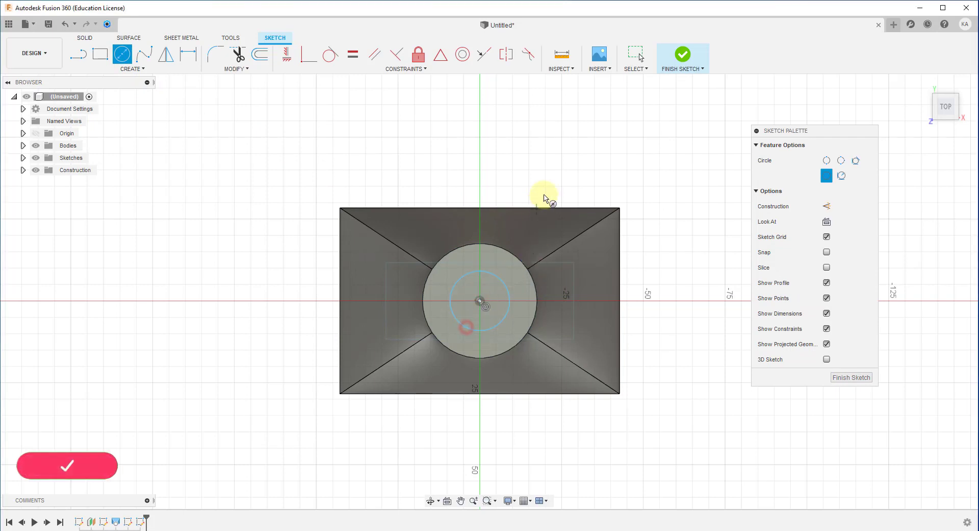
left_click(684, 55)
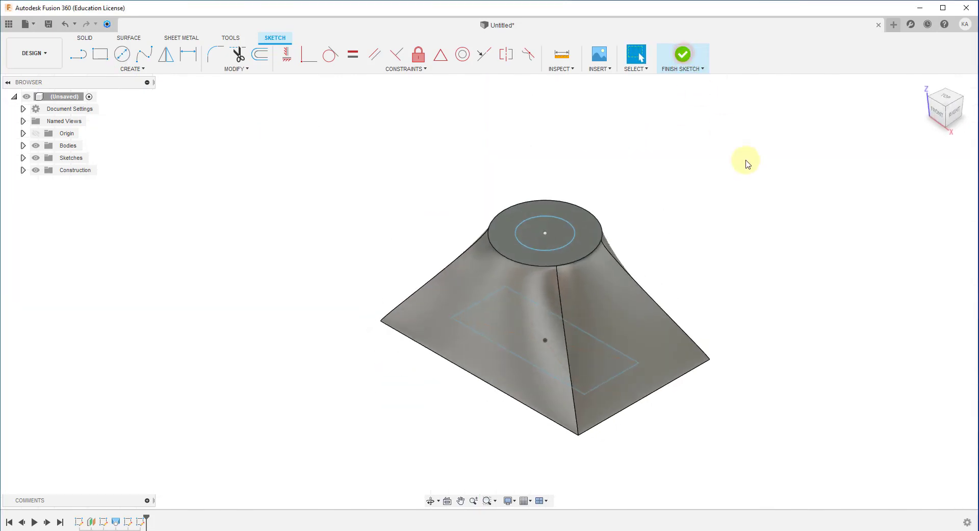
left_click(745, 160)
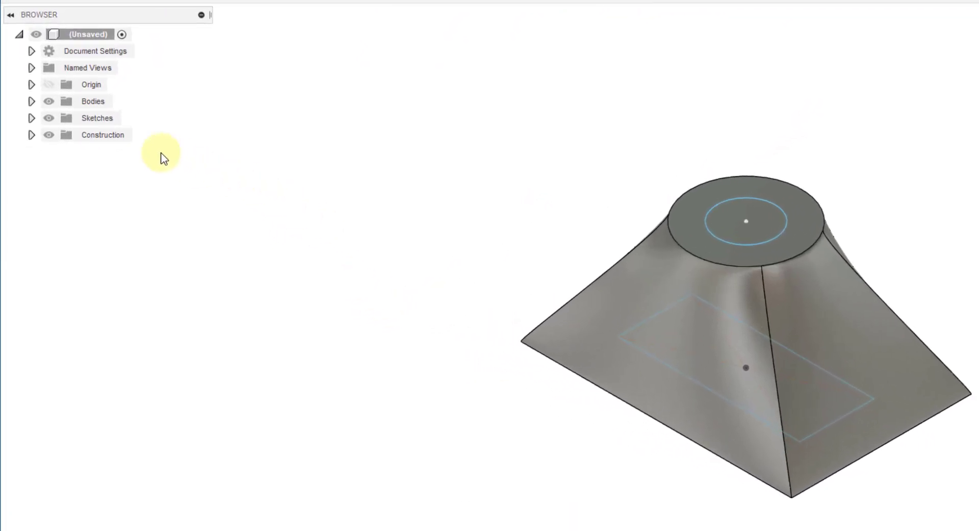
- Hide Body1 in the Browser so only the sketches show
left_click(33, 102)
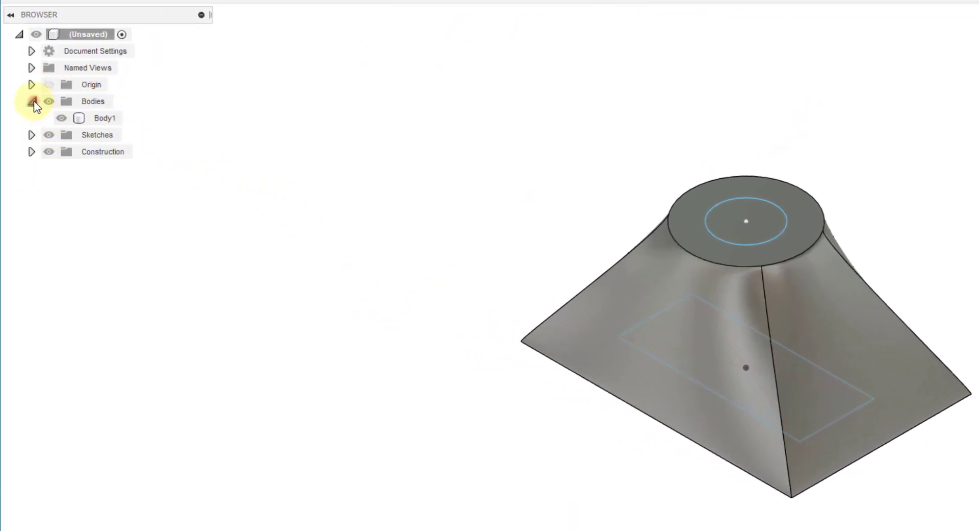
left_click(61, 122)
left_click(61, 119)
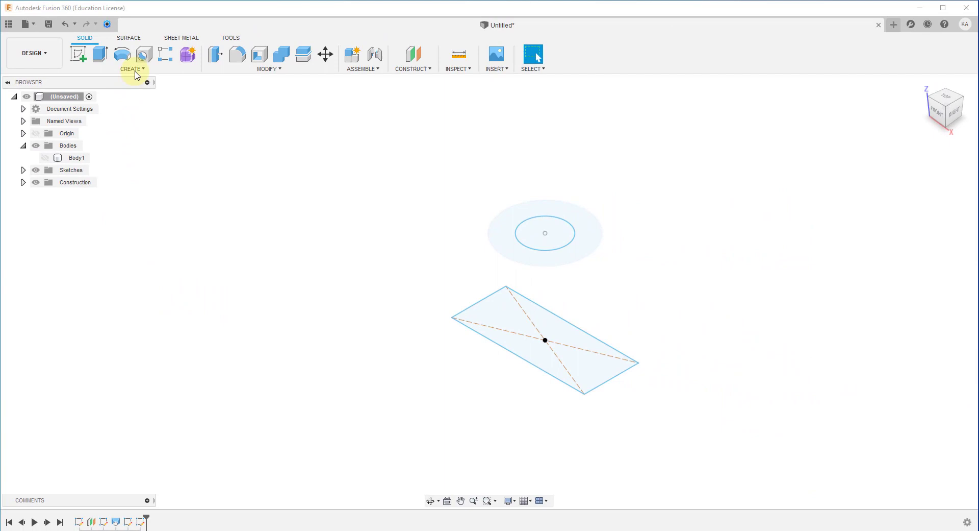
- Loft-cut from the inner rectangle to the small top circle, showing Body1 again before confirming
left_click(136, 70)
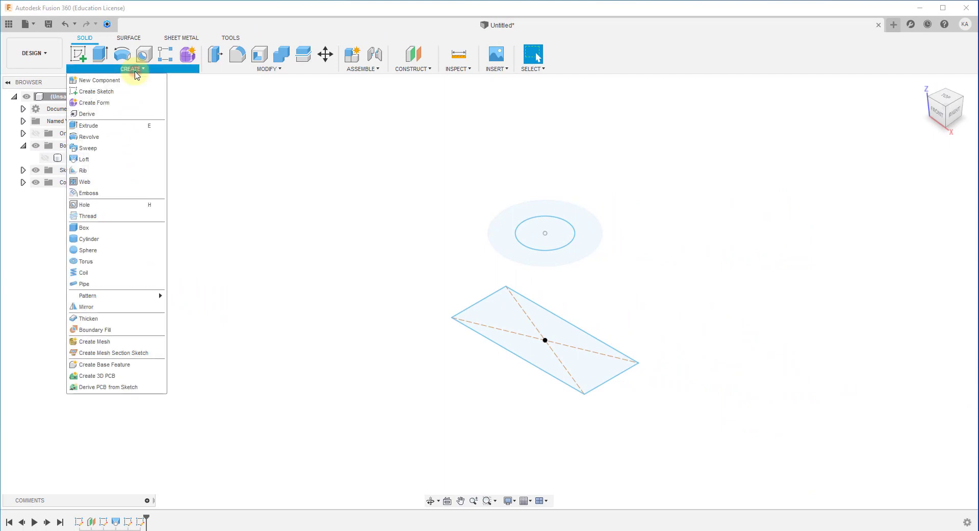
left_click(102, 157)
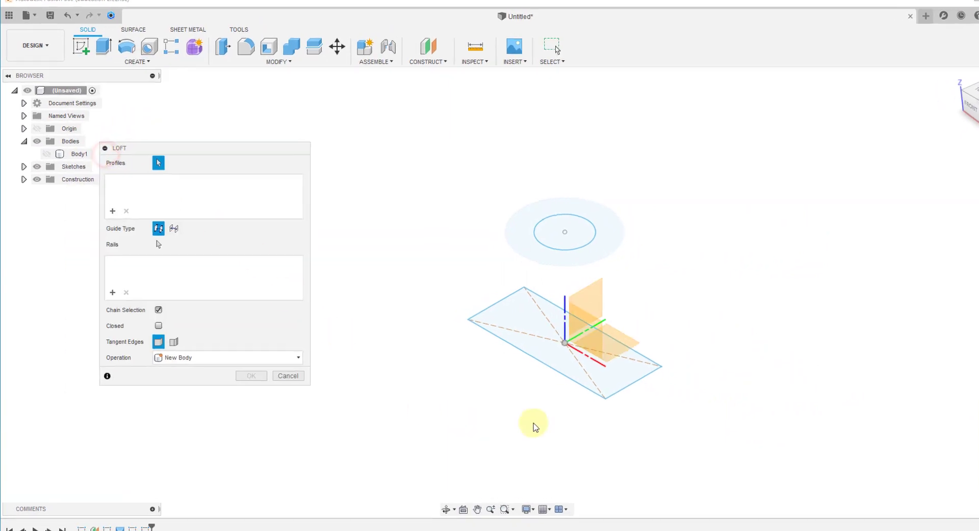
left_click(548, 358)
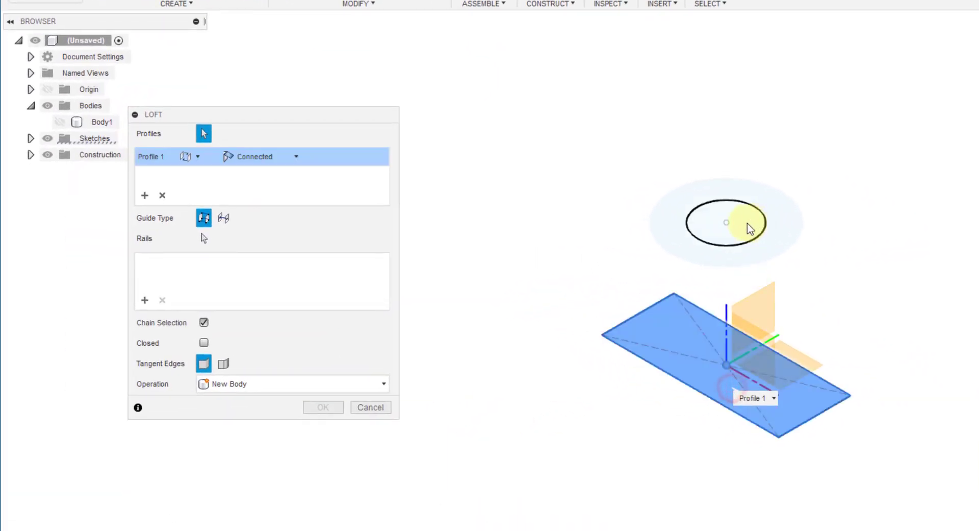
left_click(750, 228)
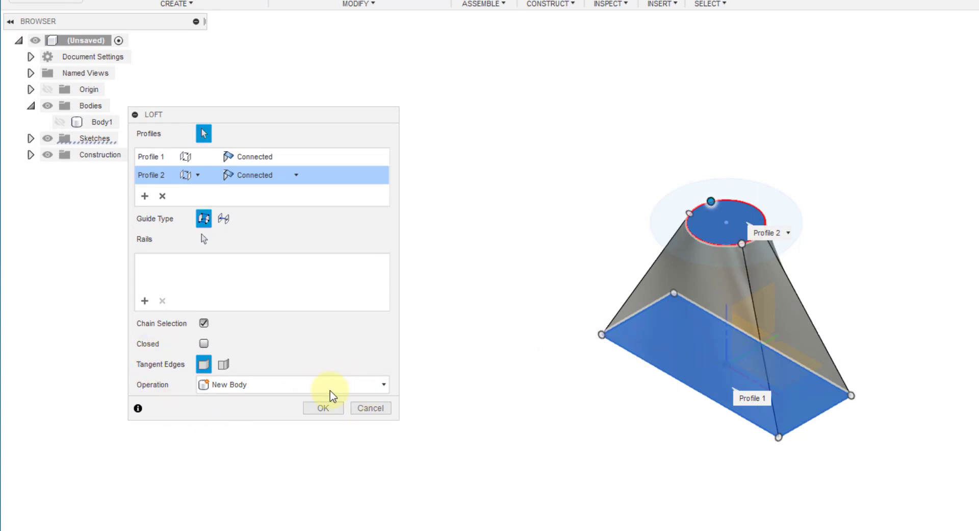
left_click(240, 385)
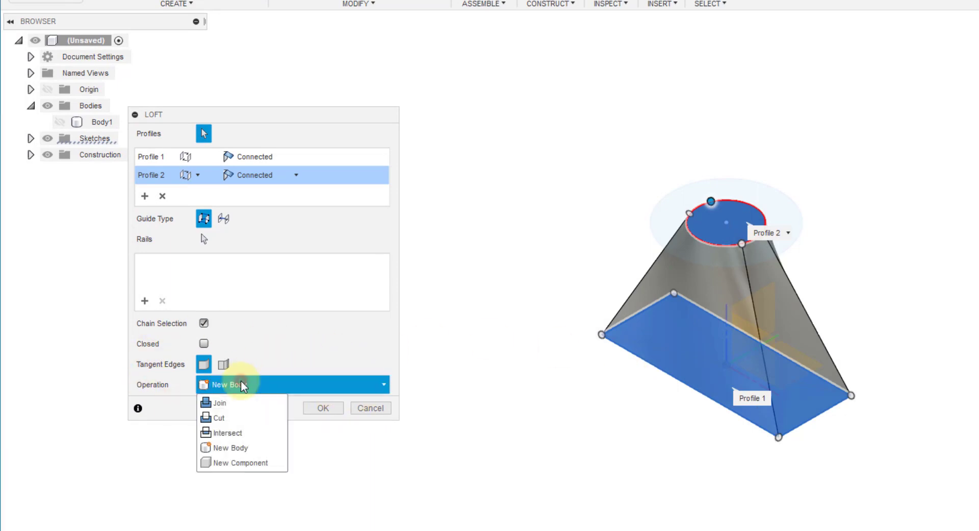
left_click(235, 418)
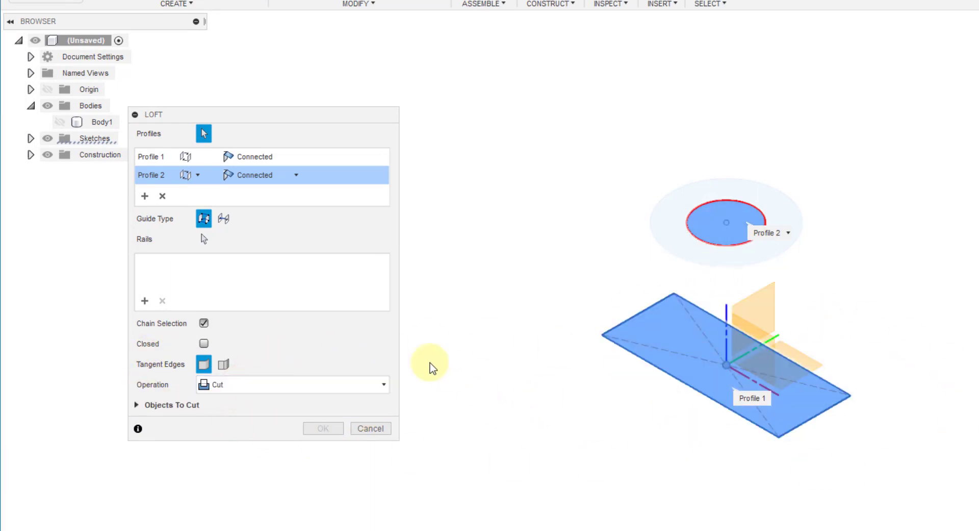
left_click(59, 121)
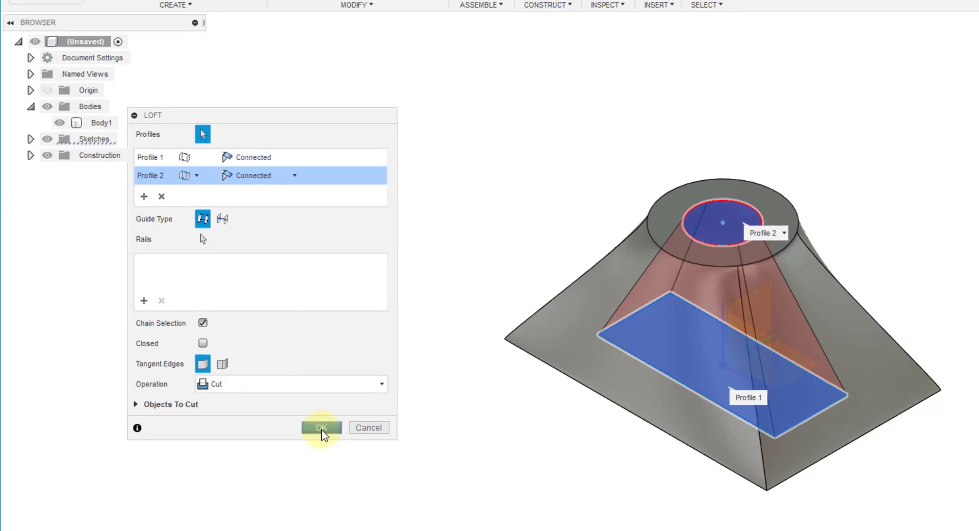
left_click(324, 431)
mouse_move(946, 109)
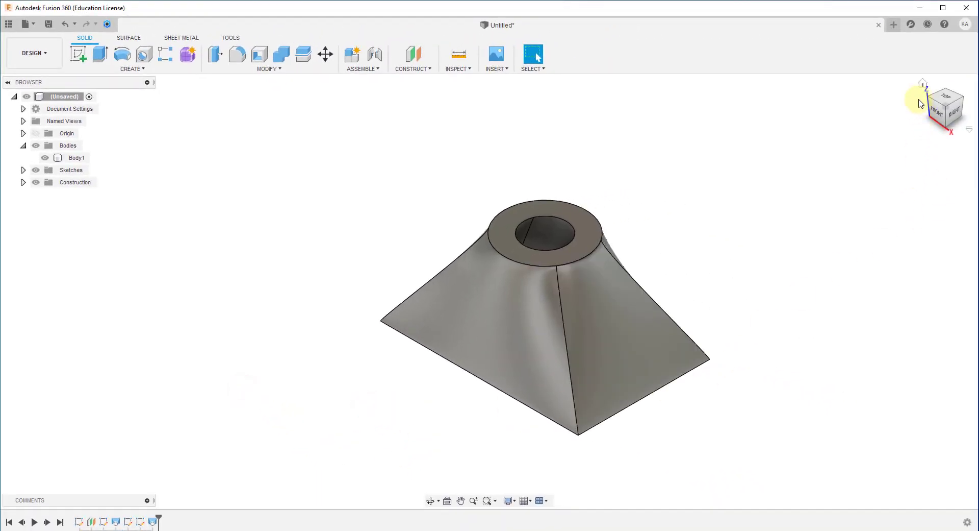
- Slice Body1 with a section analysis to reveal its hollow interior, then open blank design Untitled(1)
left_click(924, 86)
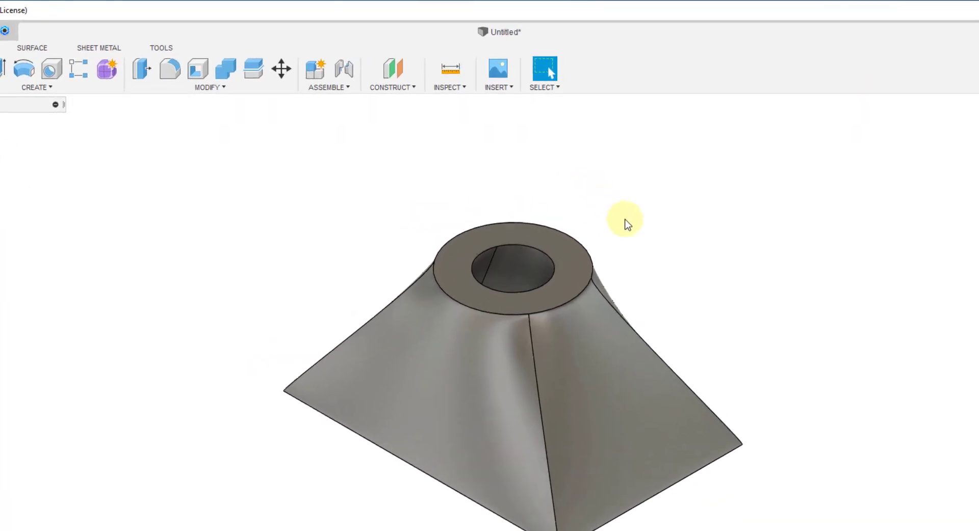
left_click(457, 94)
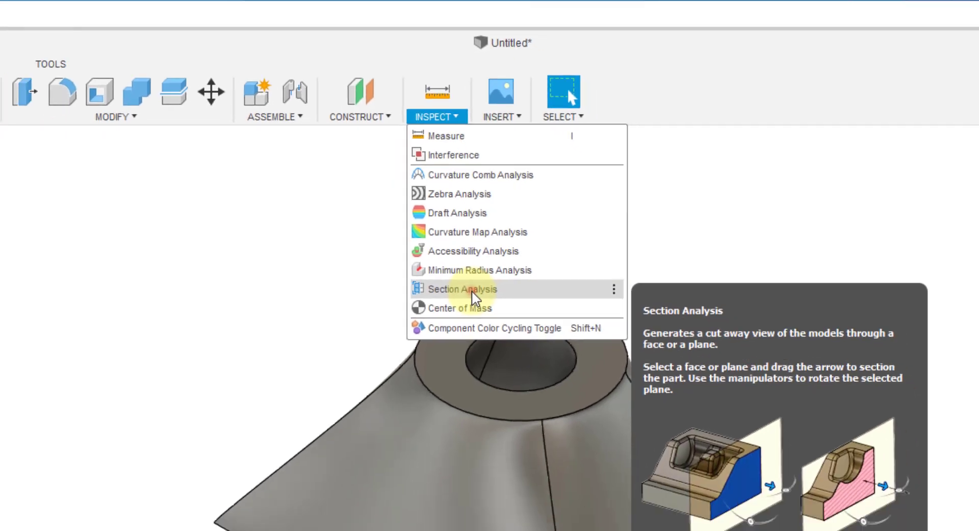
left_click(473, 293)
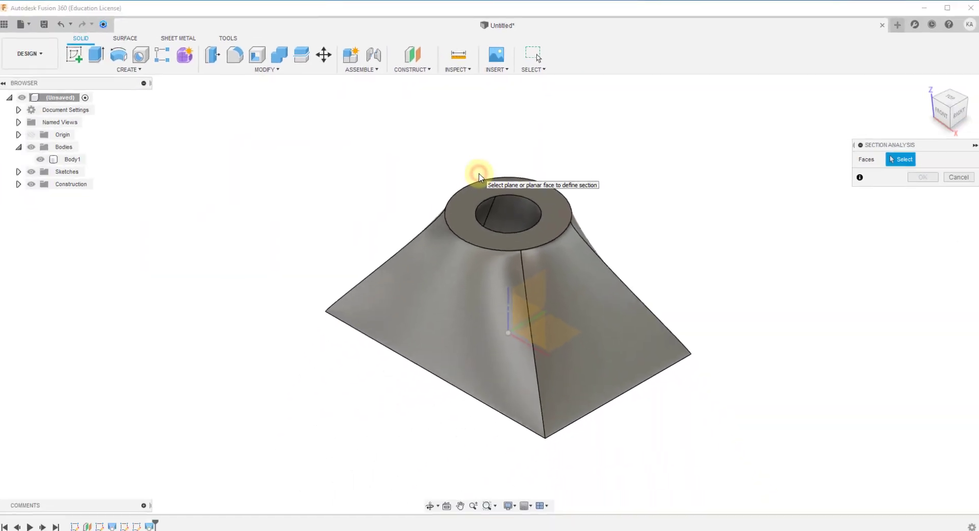
left_click(526, 311)
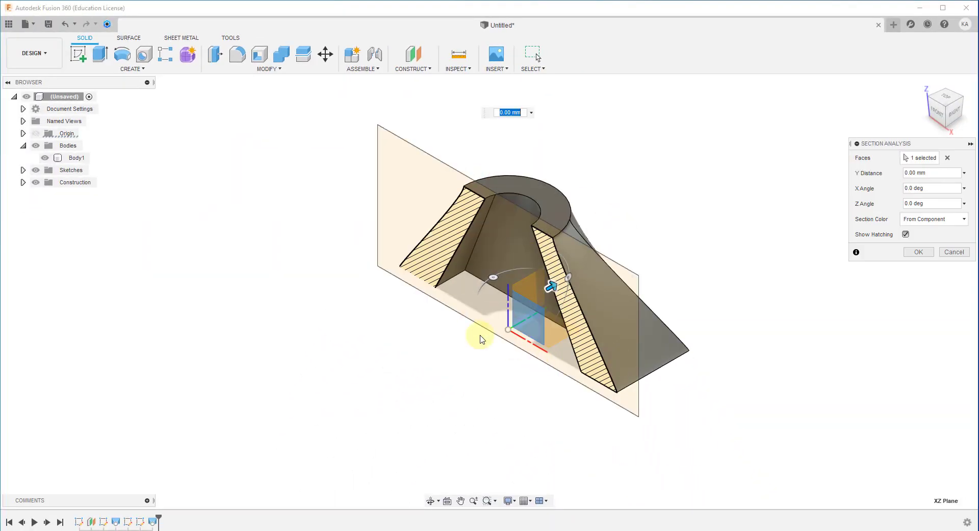
left_click(918, 252)
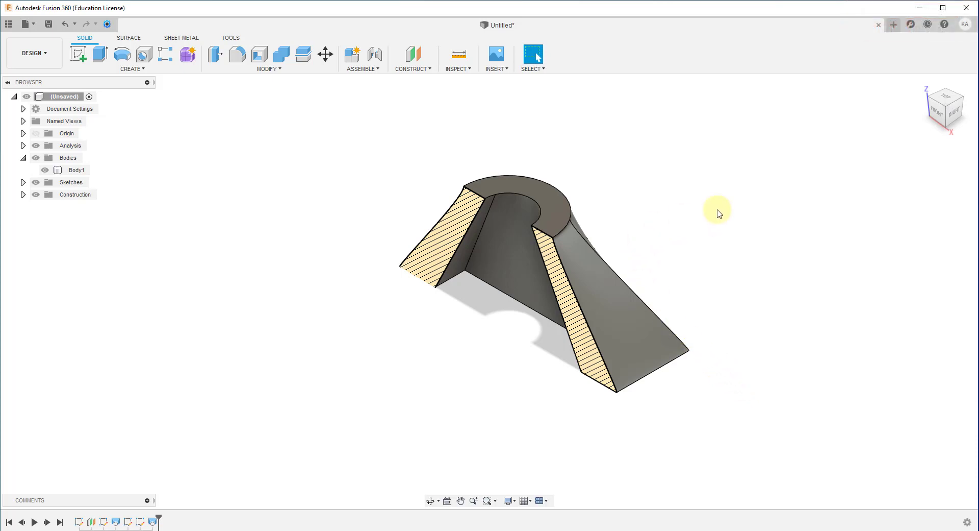
left_click(894, 25)
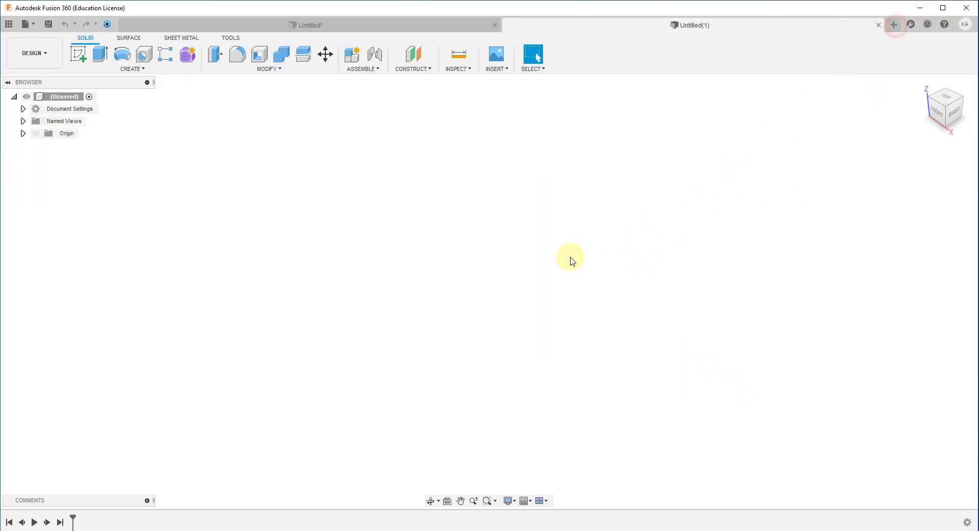
- On the XY ground plane, draw a center rectangle around the origin and finish the sketch
left_click(78, 52)
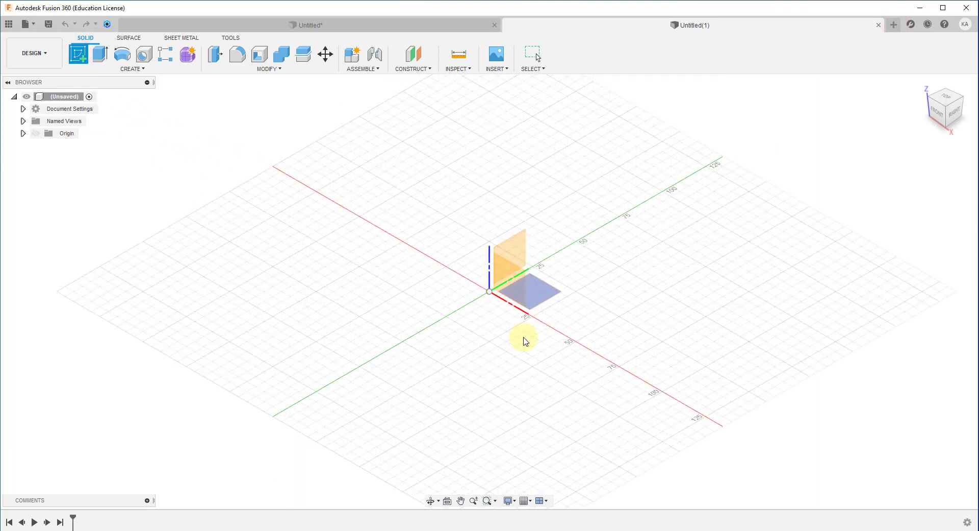
left_click(538, 296)
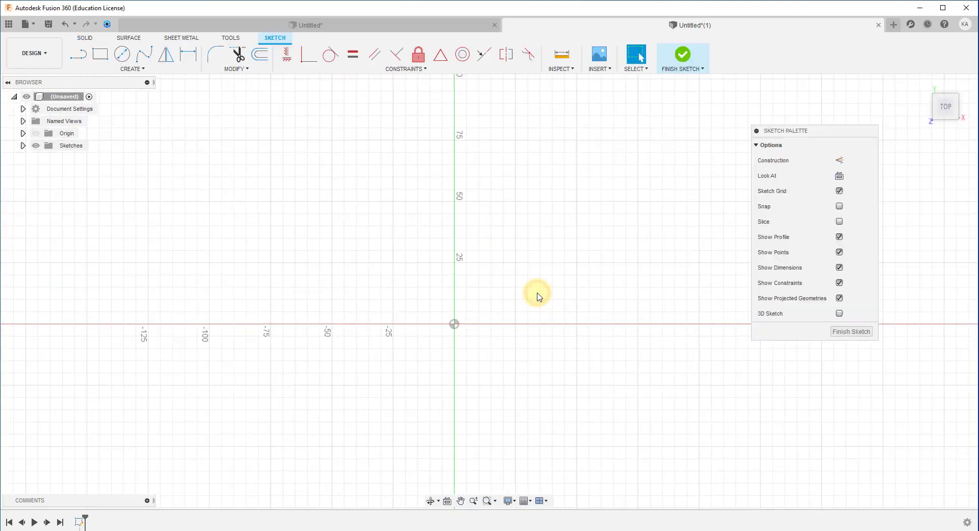
left_click(101, 54)
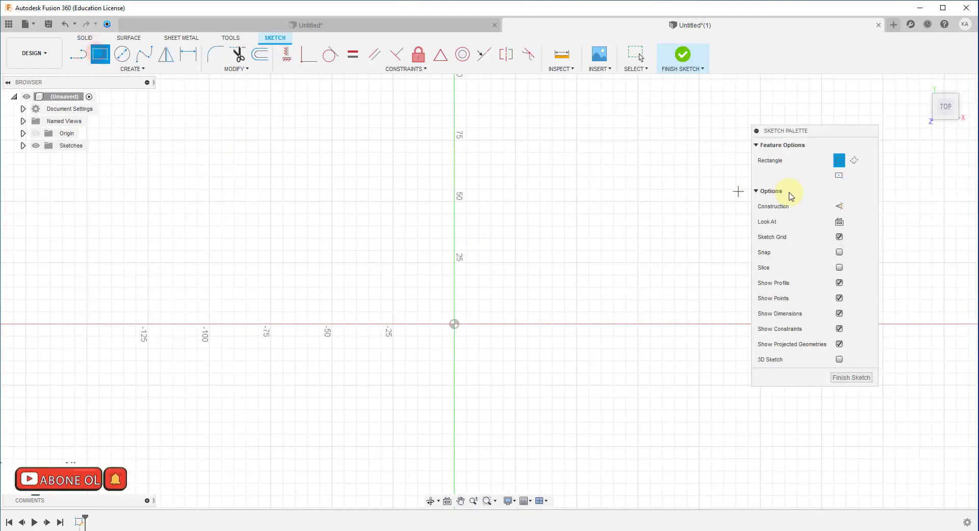
left_click(839, 176)
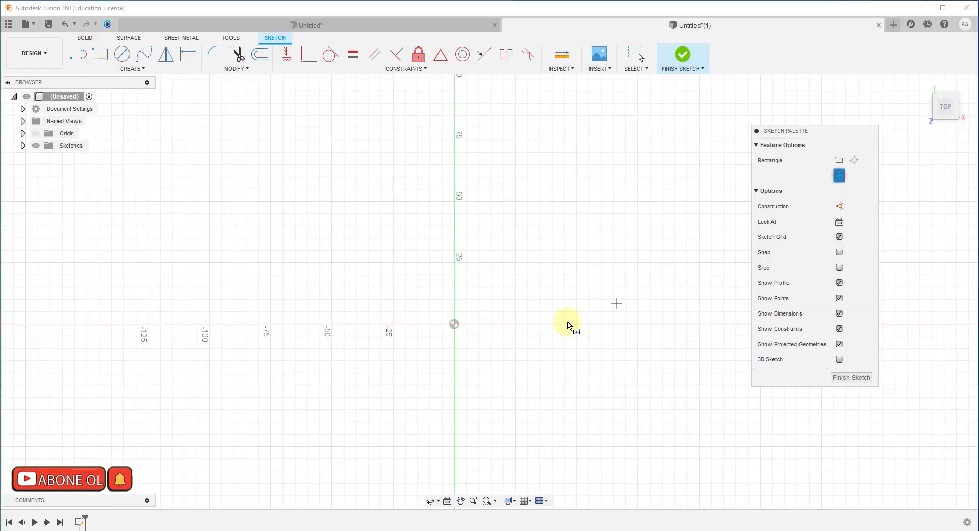
left_click(454, 324)
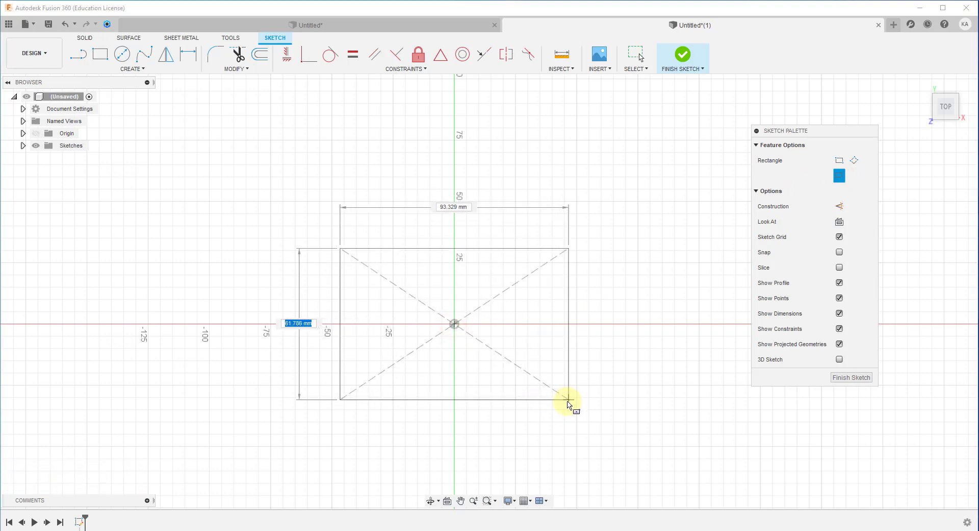
left_click(557, 405)
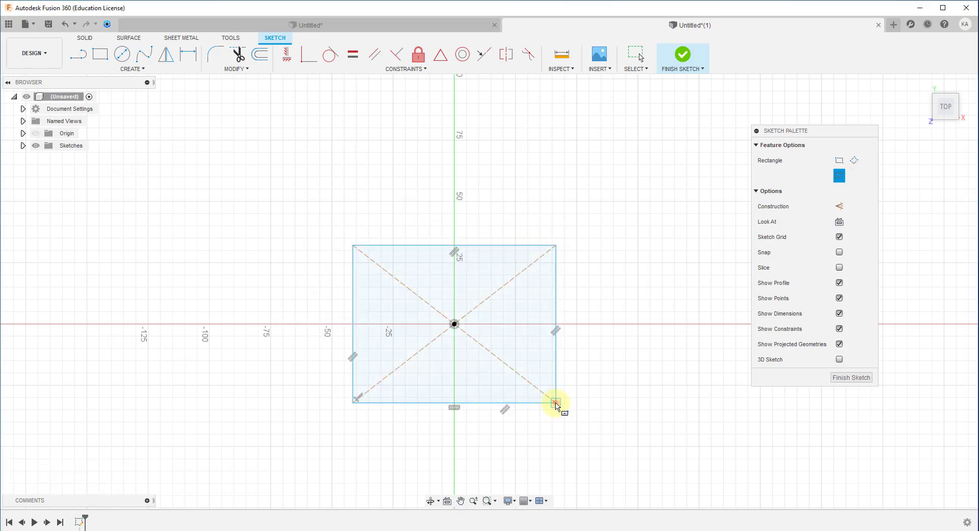
right_click(556, 179)
left_click(590, 179)
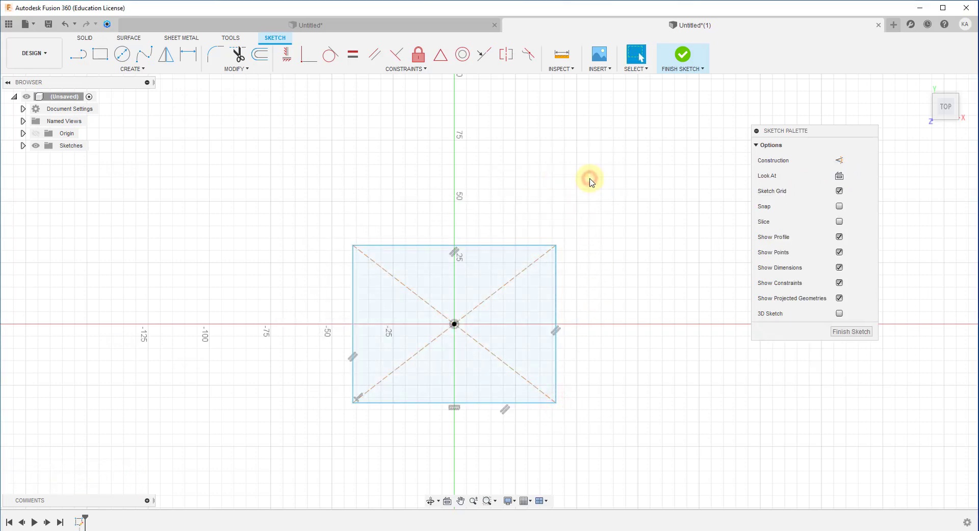
left_click(684, 55)
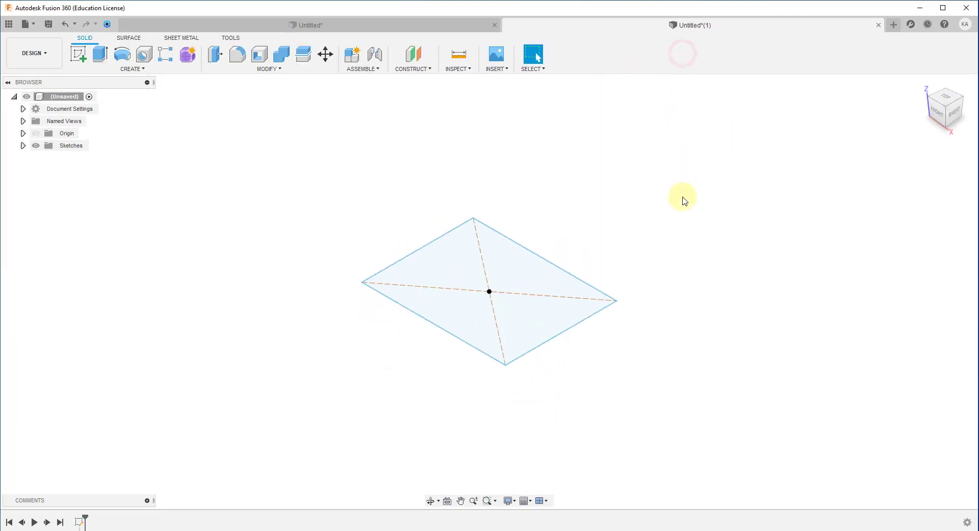
- Create an offset construction plane about 65 mm above the rectangle profile
left_click(525, 278)
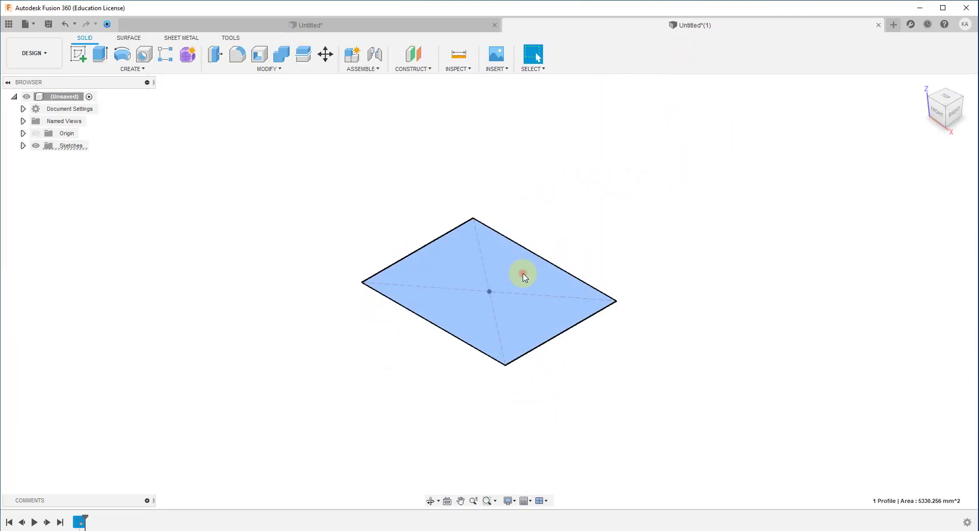
left_click(415, 70)
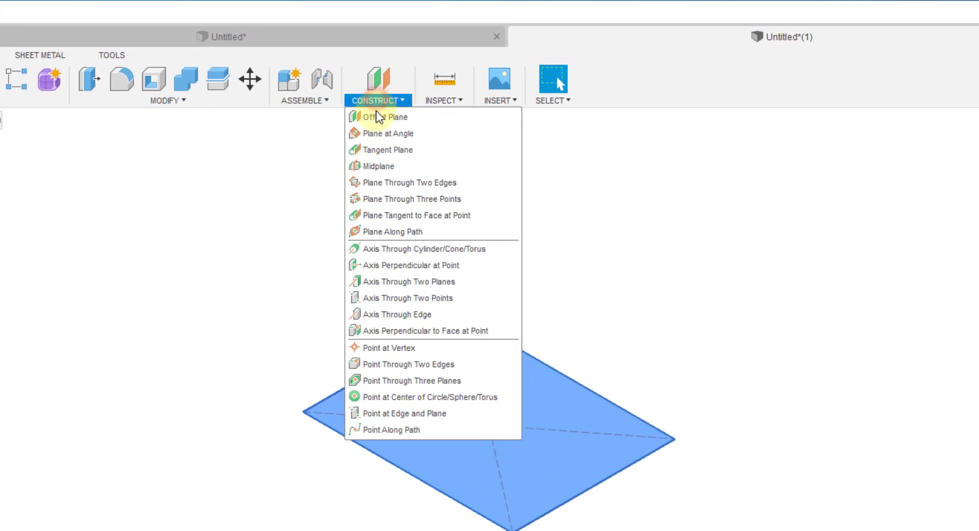
left_click(411, 81)
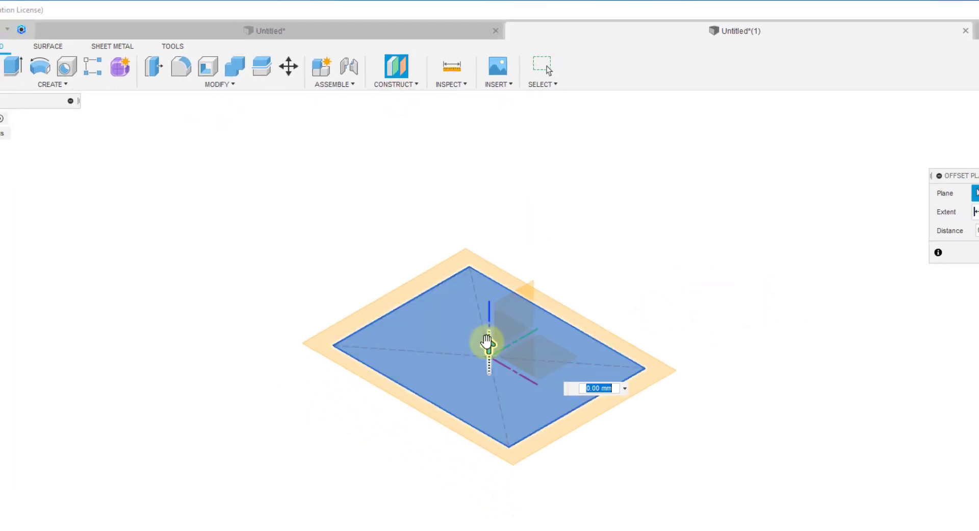
mouse_move(488, 351)
left_mouse_down()
mouse_move(491, 183)
mouse_move(490, 202)
left_mouse_up()
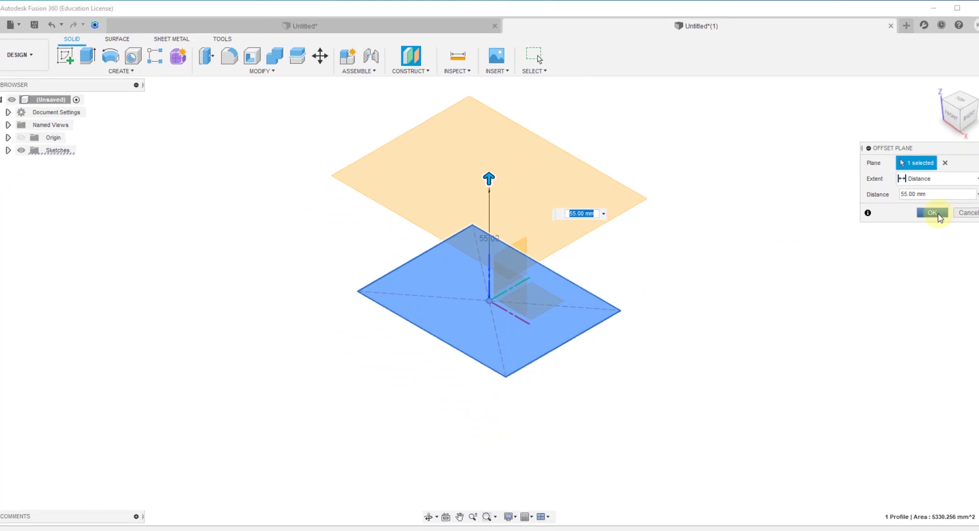
left_click(933, 212)
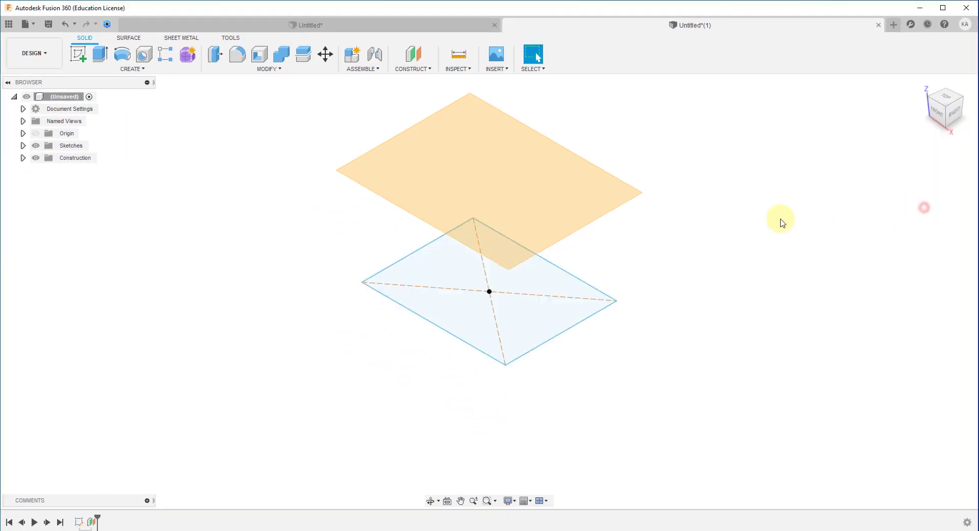
- Sketch a circle on the offset plane centred over the origin and finish the sketch
left_click(507, 174)
right_click(508, 176)
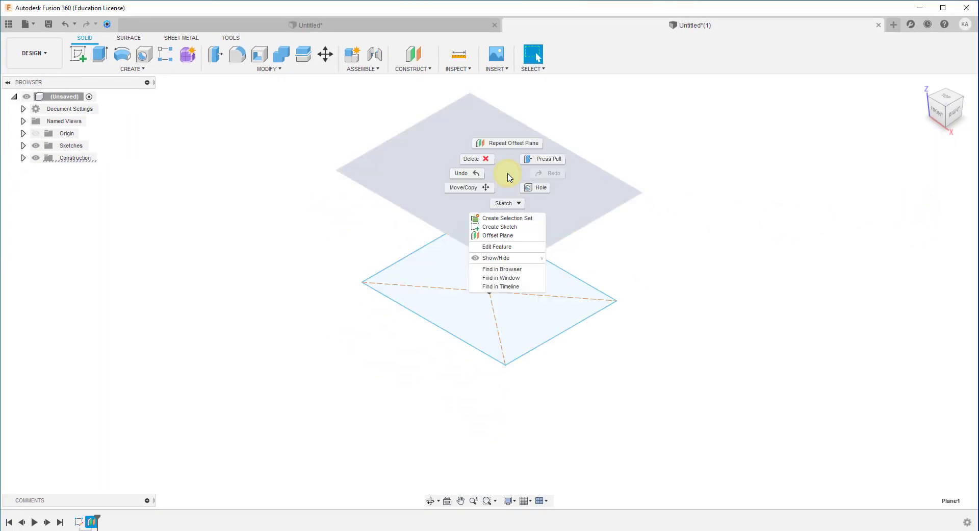
left_click(507, 229)
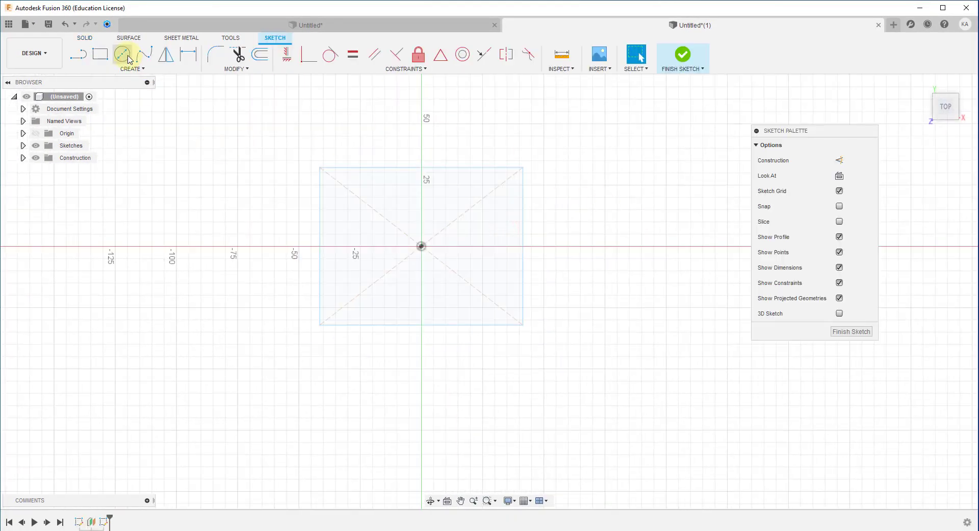
left_click(421, 247)
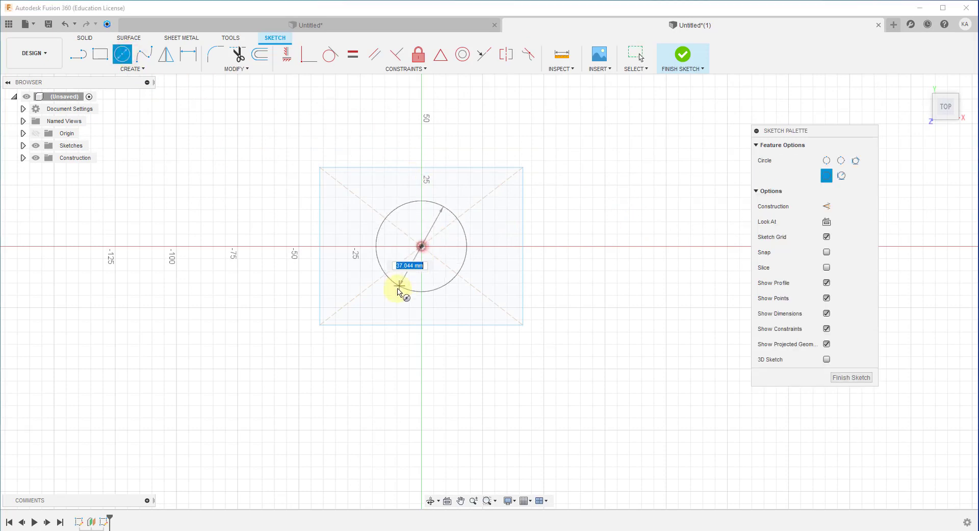
left_click(392, 295)
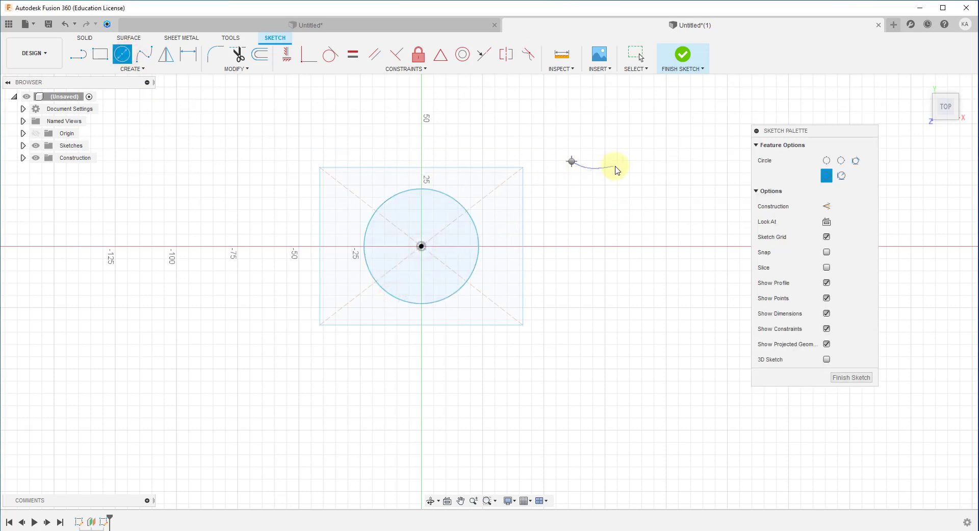
left_click(683, 63)
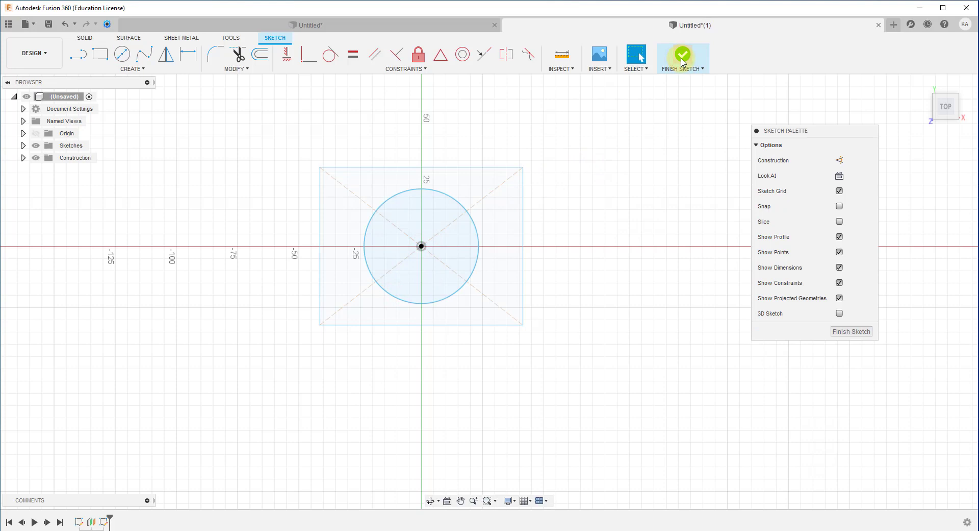
left_click(683, 63)
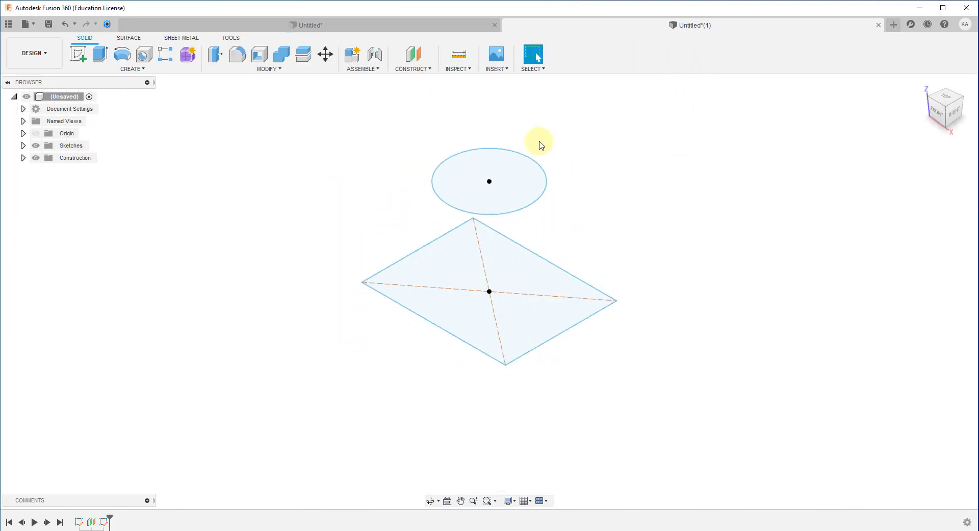
- Select the square's dashed diagonal and begin a new sketch with the origin planes displayed
left_click(502, 351)
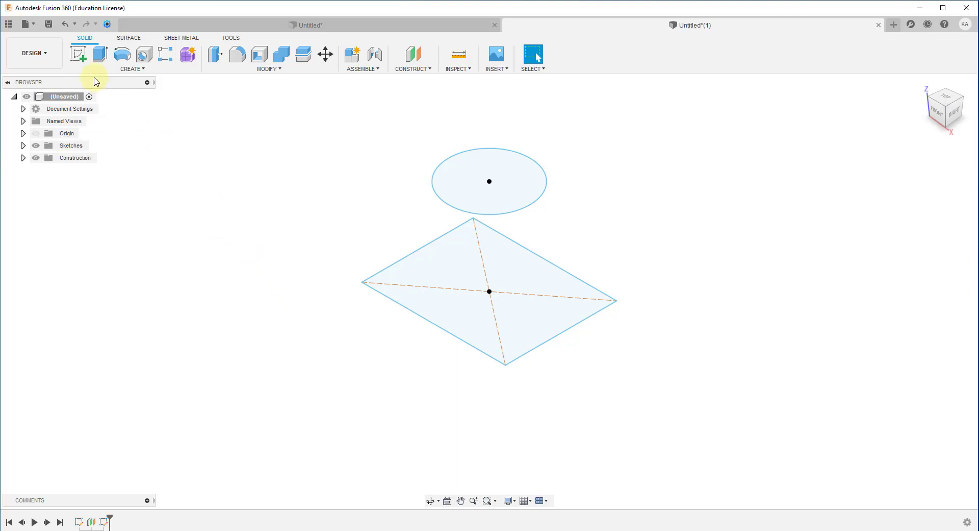
left_click(79, 52)
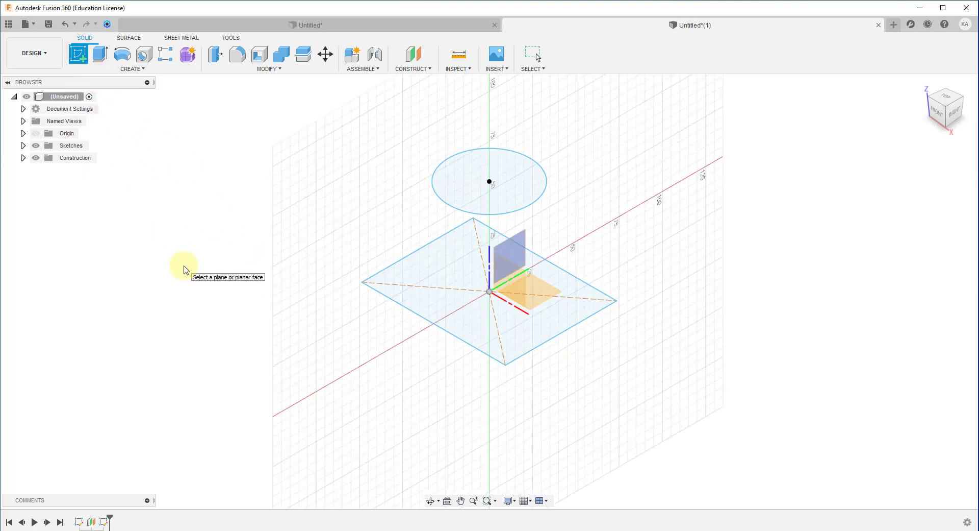
- On the front plane, intersect the square's edge and the ellipse to create crossing points
left_click(508, 274)
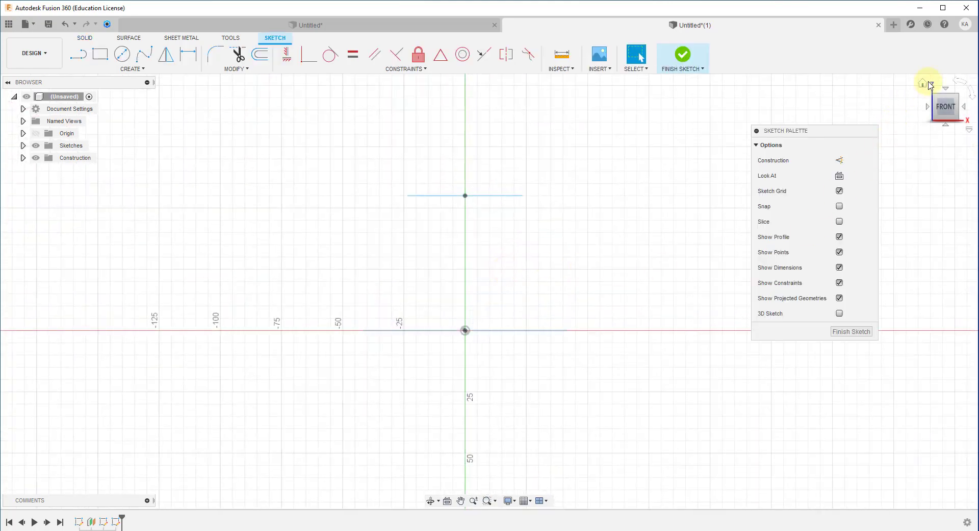
left_click(923, 84)
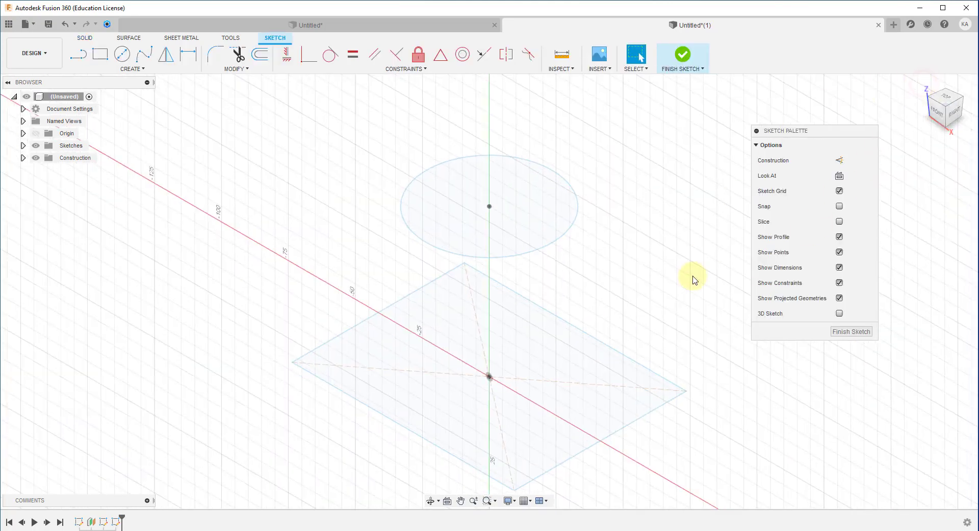
middle_click_drag(658, 241, 643, 203)
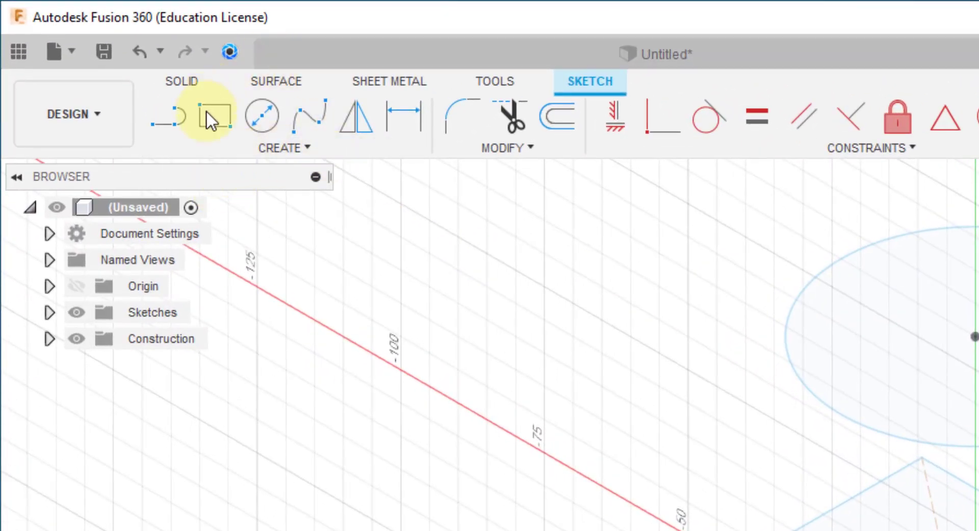
left_click(282, 146)
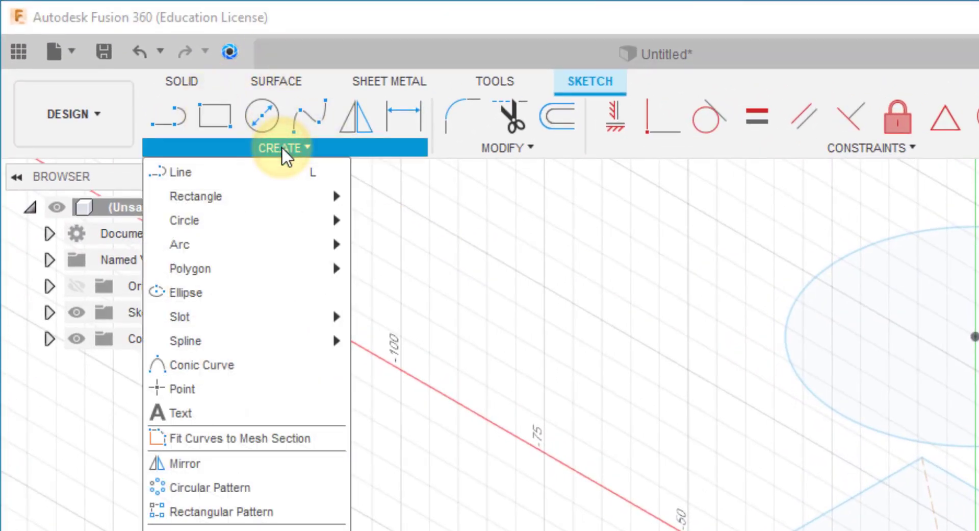
mouse_move(172, 440)
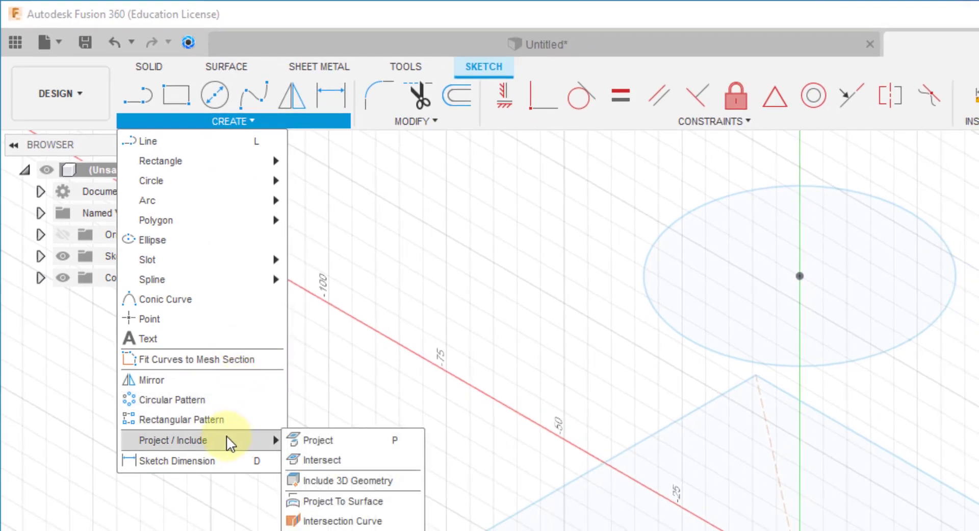
left_click(364, 462)
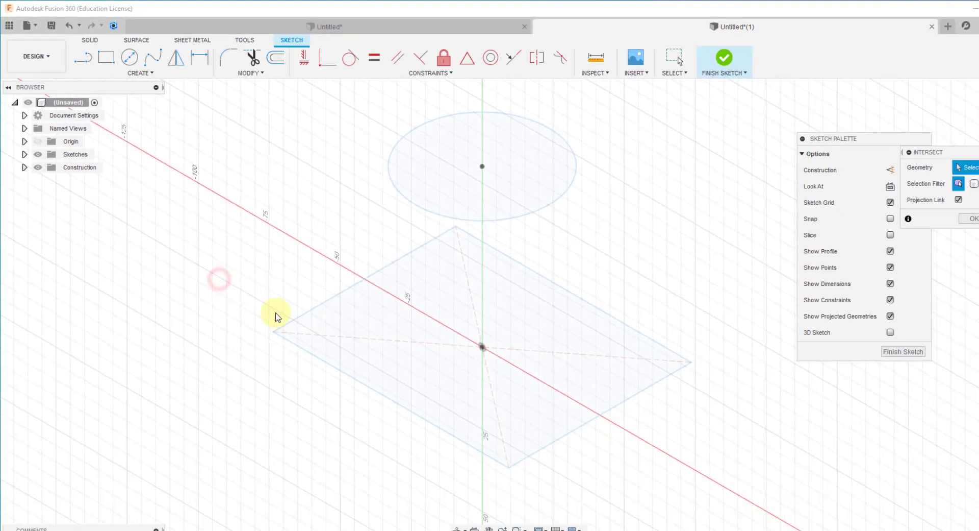
left_click(578, 388)
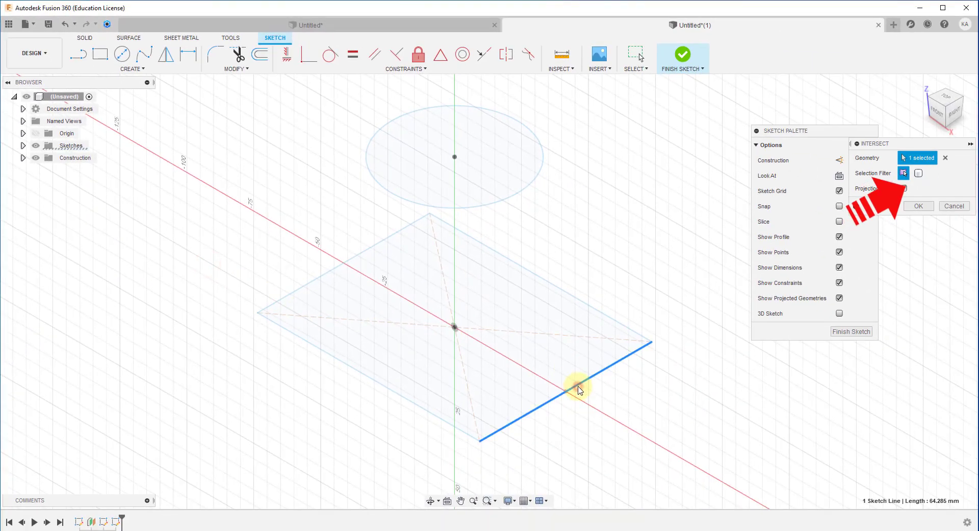
left_click(531, 182)
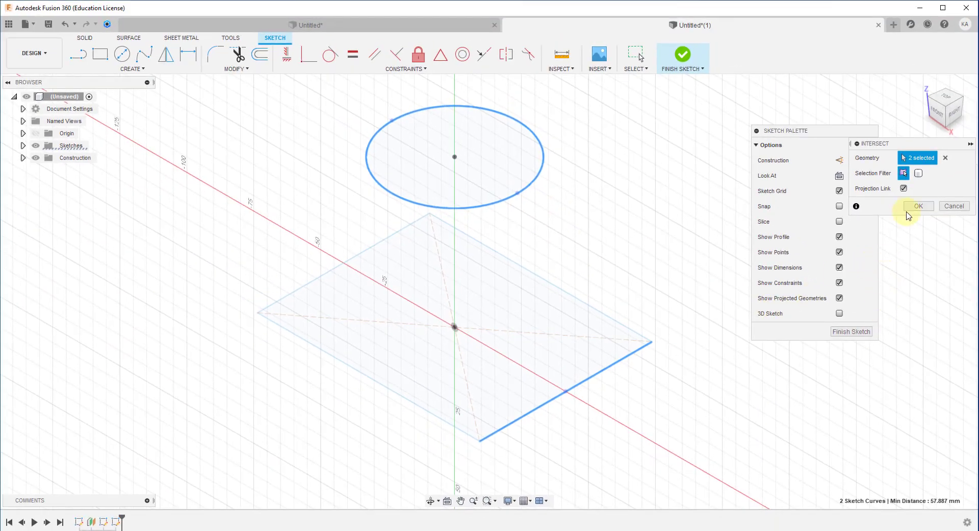
left_click(911, 207)
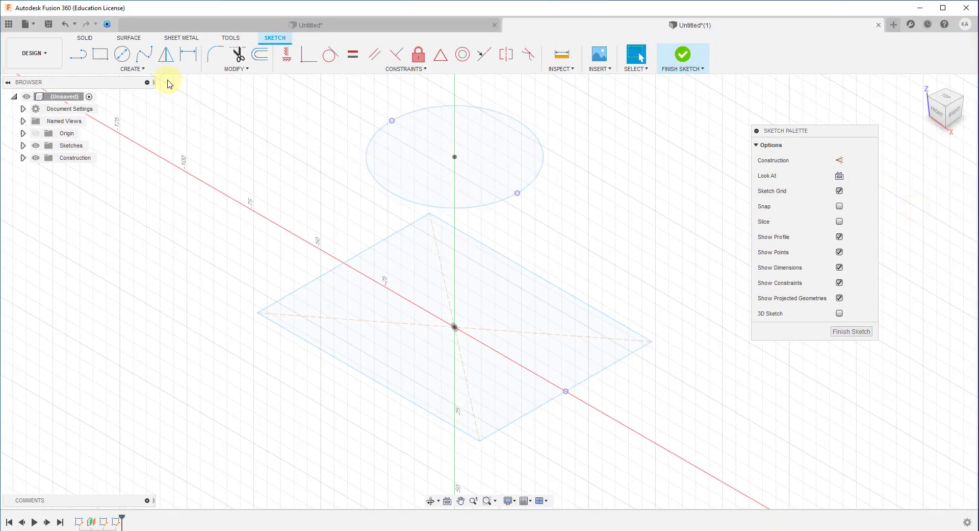
- Draw a fit-point spline rail from the square edge's point up to the ellipse point
left_click(147, 58)
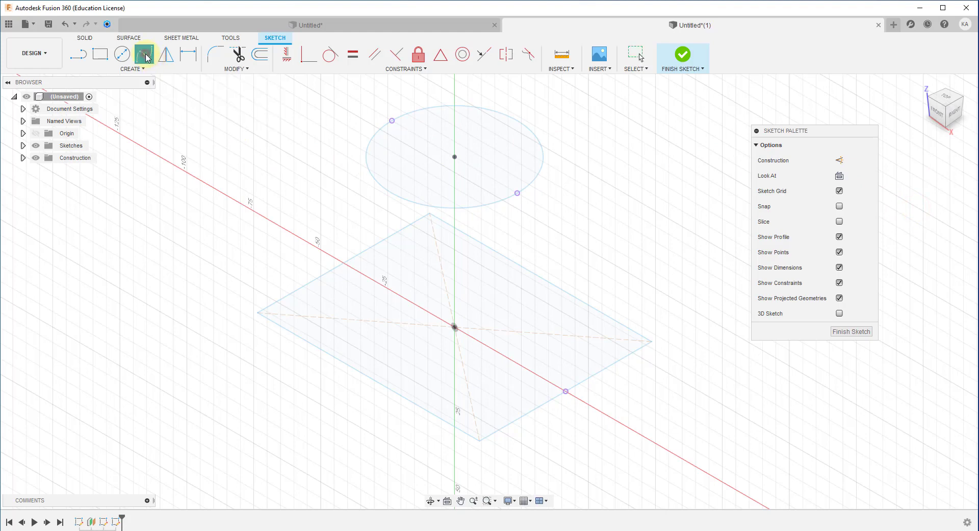
left_click(566, 391)
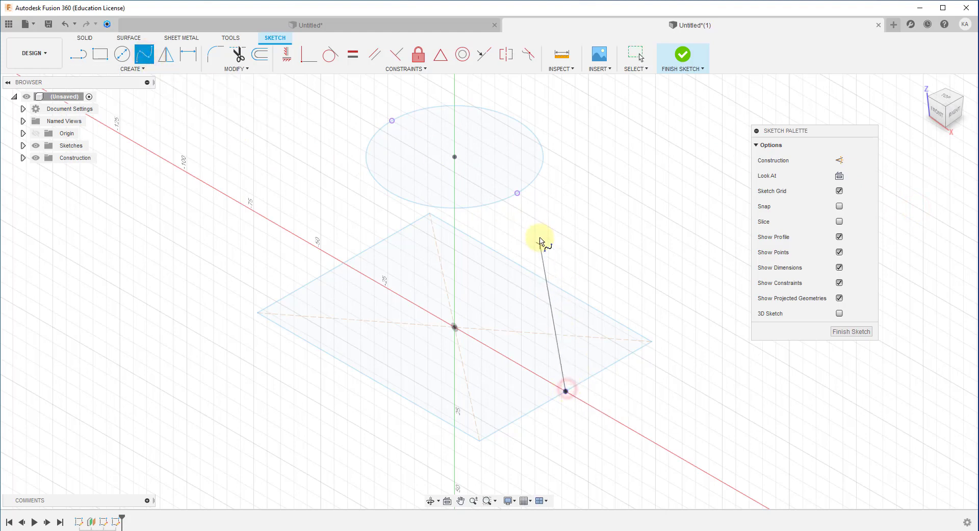
right_click(518, 194)
left_click(561, 196)
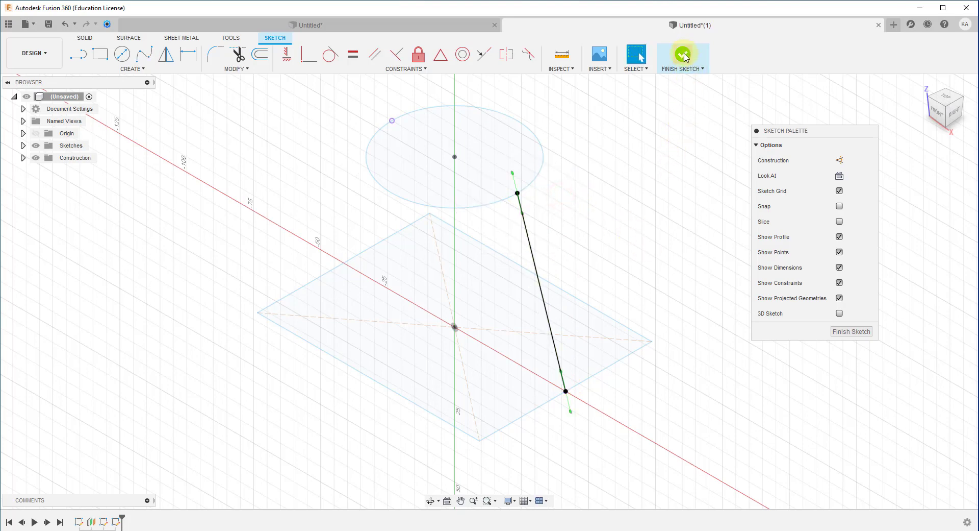
- In Front view, insert a middle fit point on the rail spline, drag it outward, and finish
left_click(955, 113)
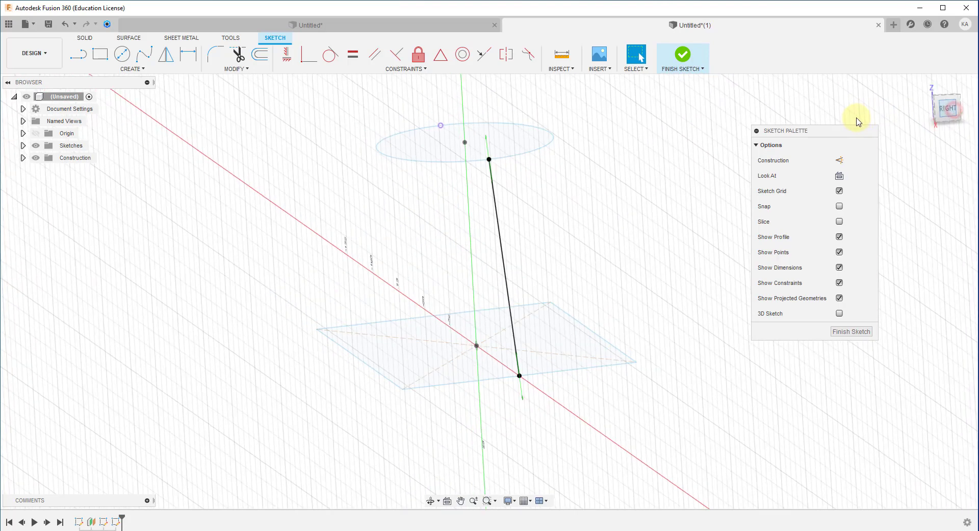
left_click(929, 109)
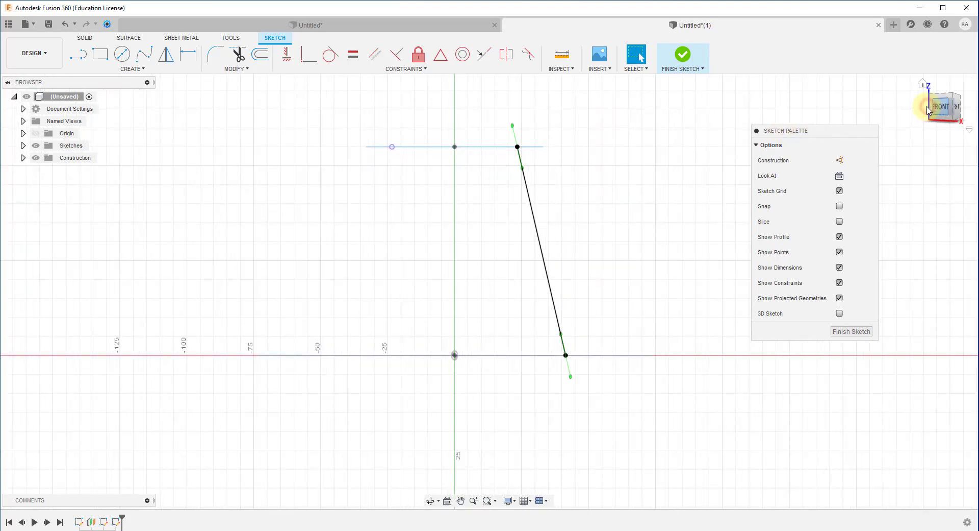
left_click(568, 251)
left_click(568, 250)
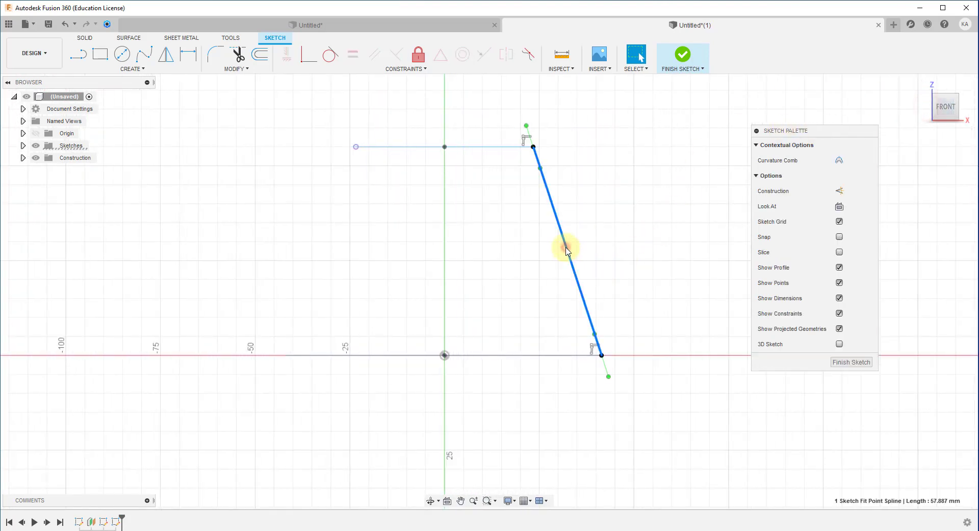
right_click(567, 250)
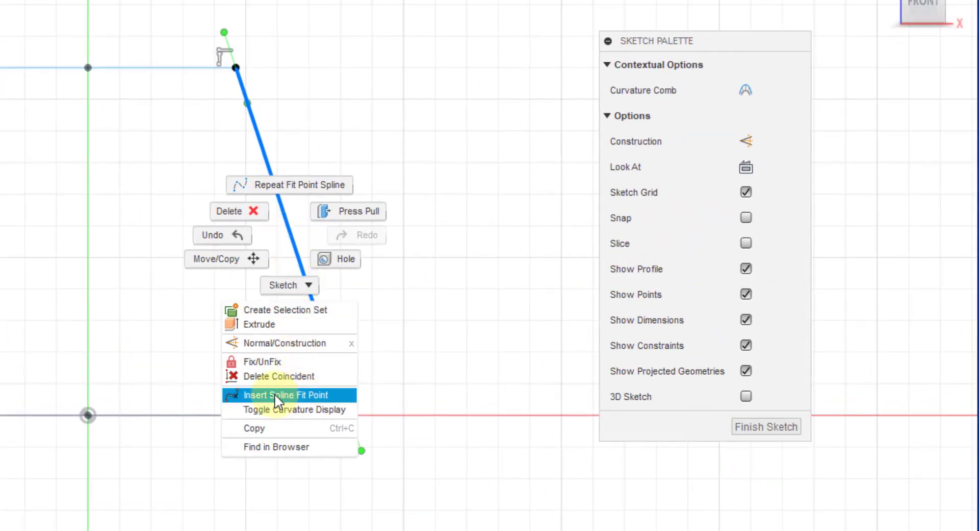
left_click(309, 395)
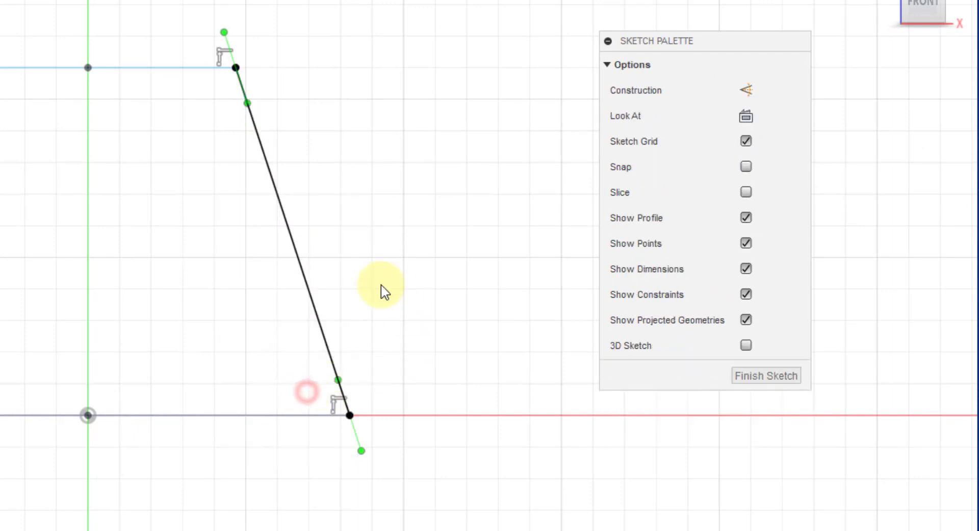
left_click(291, 240)
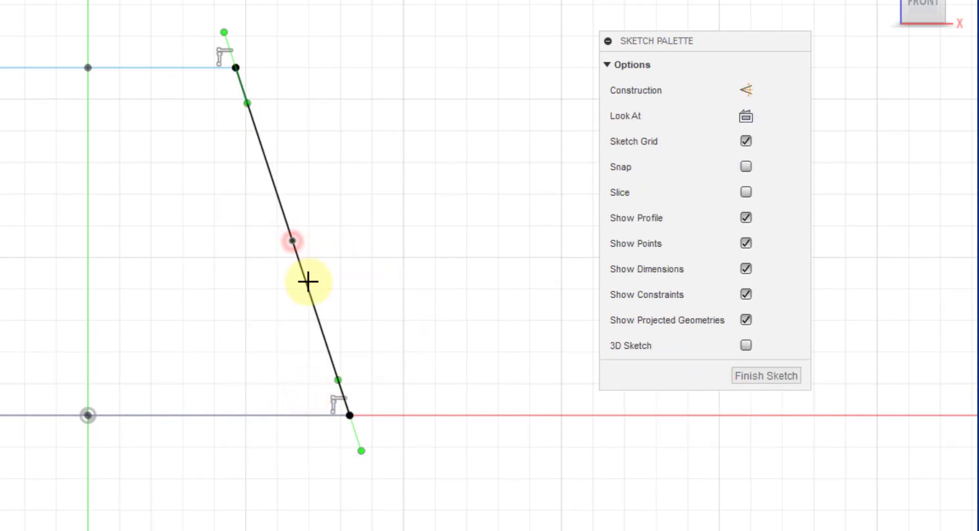
right_click(386, 131)
left_click(446, 132)
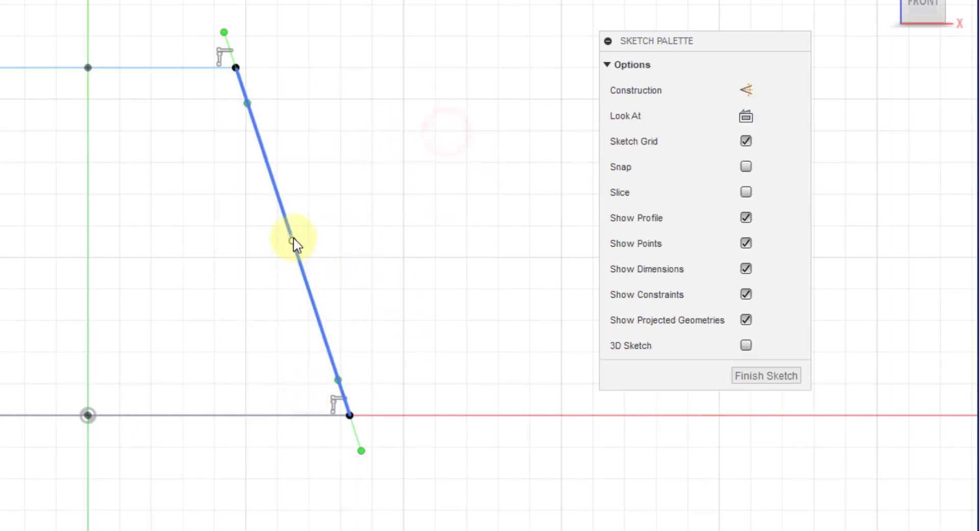
left_click_drag(286, 241, 315, 170)
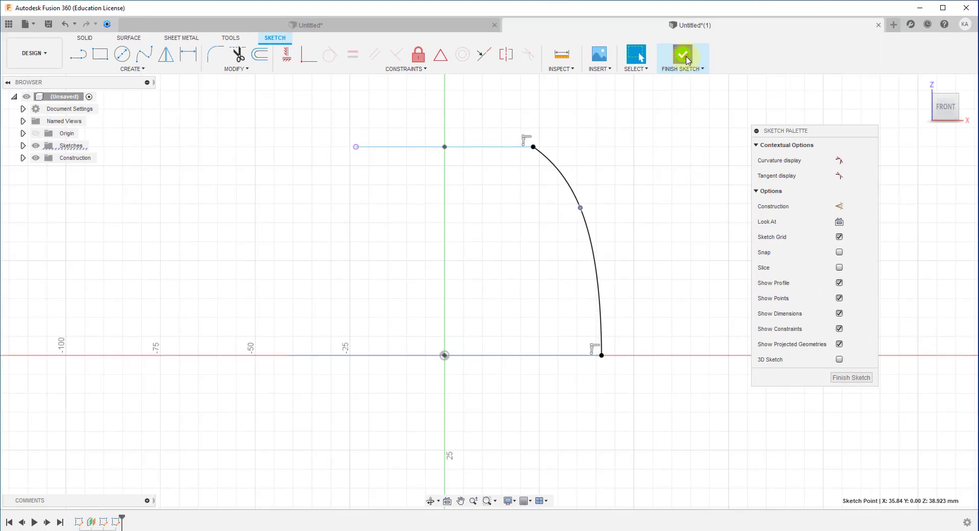
left_click(686, 59)
- Start a loft with the square and ellipse profiles, then cancel it
left_click(923, 85)
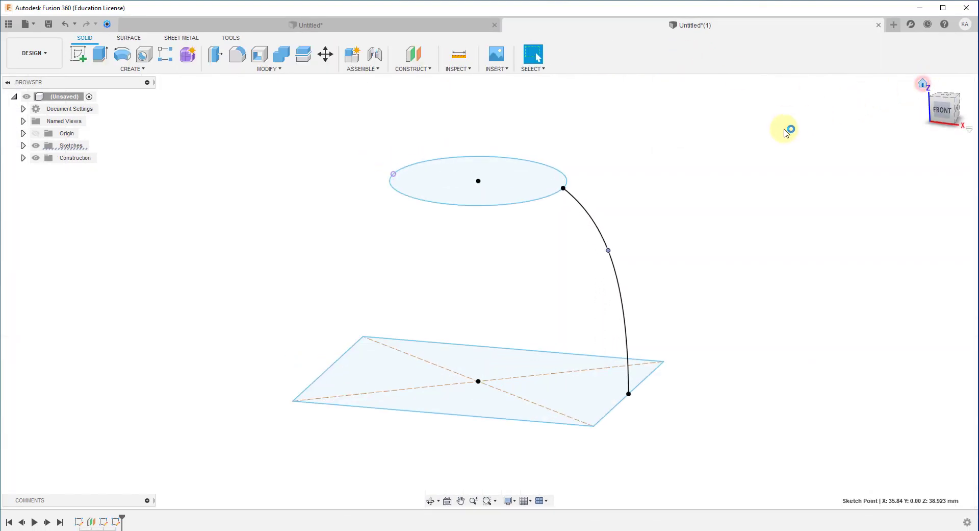
middle_click_drag(721, 179, 703, 155)
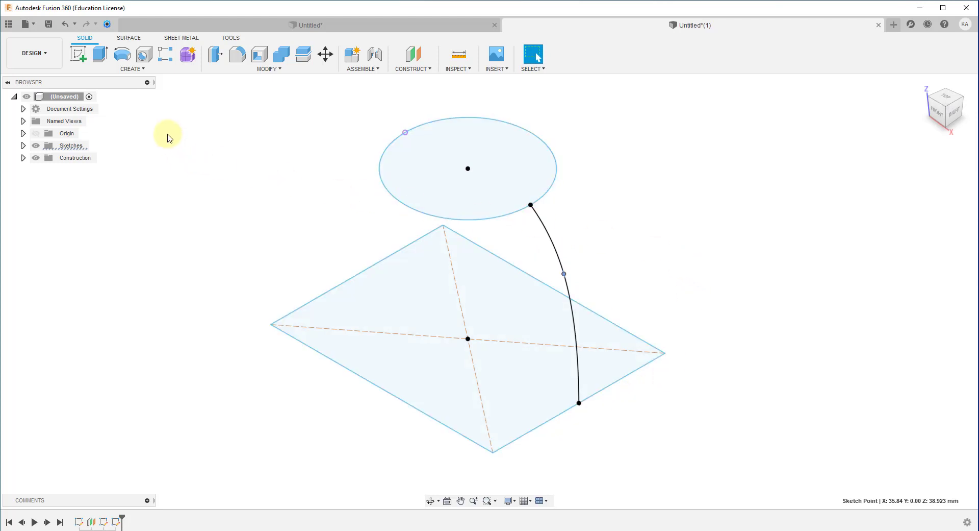
left_click(133, 69)
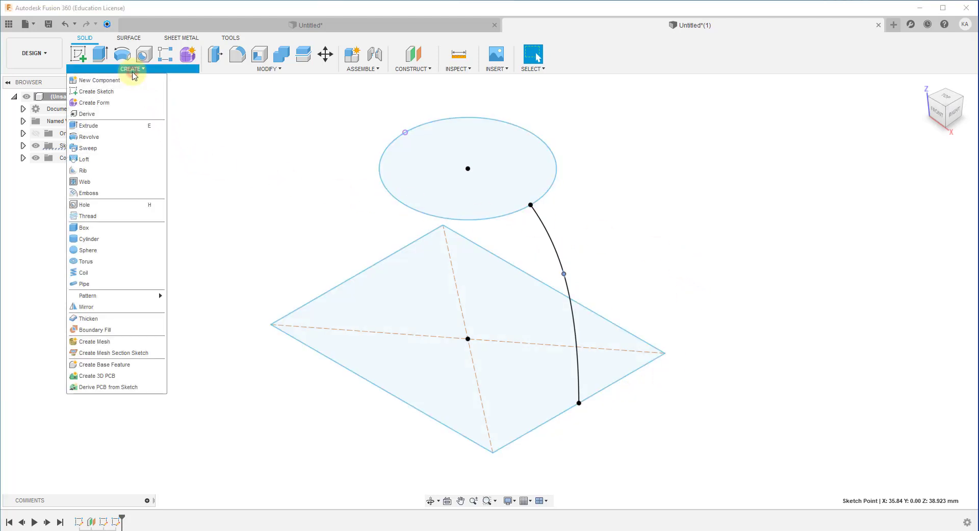
left_click(128, 159)
left_click(419, 296)
left_click(420, 299)
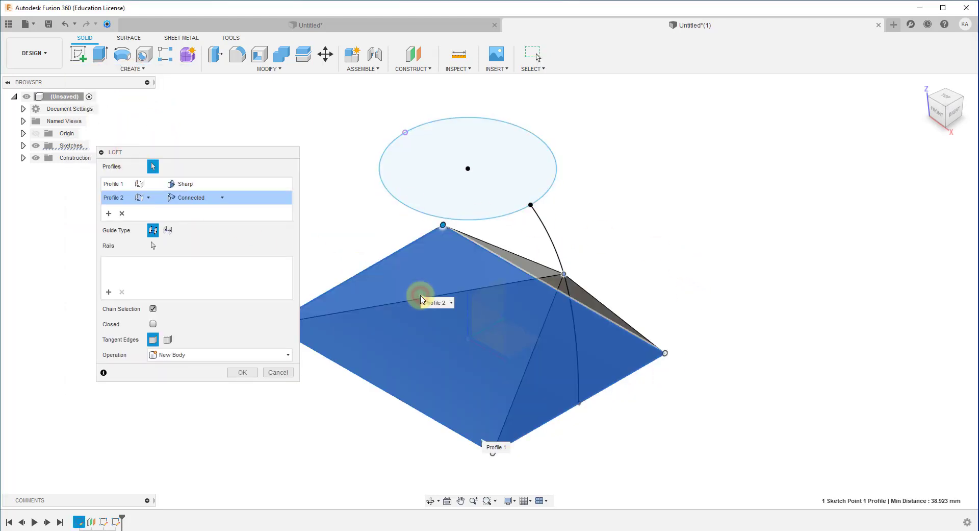
left_click(486, 192)
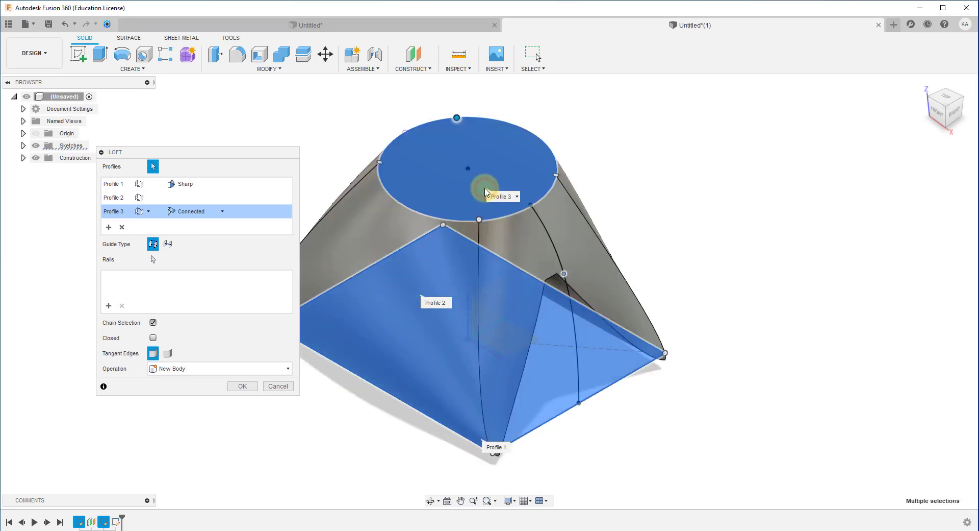
left_click(277, 385)
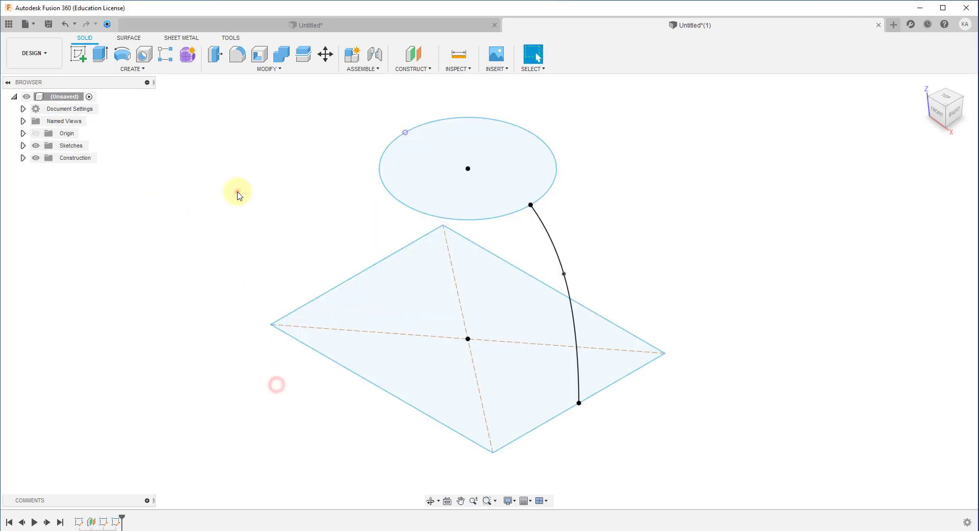
- Reopen Create > Loft to get a fresh, empty Loft dialog
left_click(238, 192)
left_click(257, 174)
left_click(122, 75)
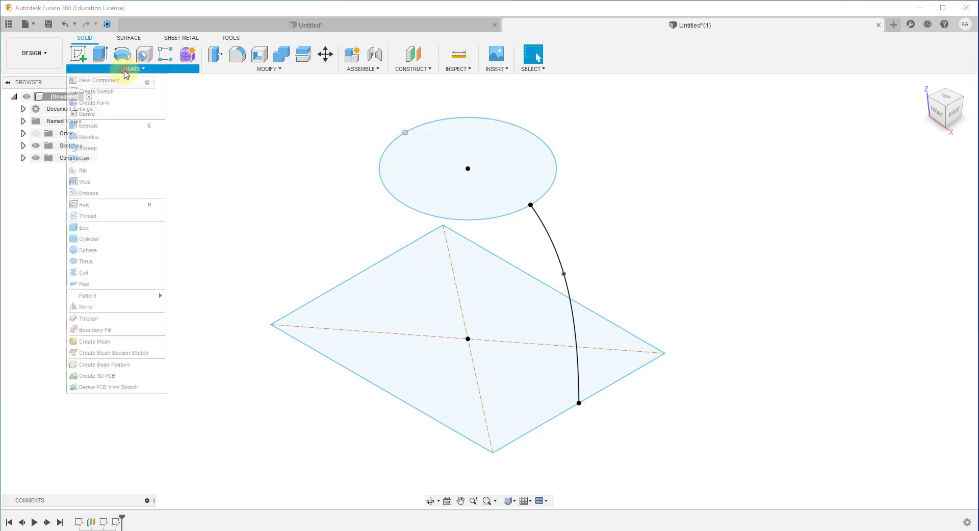
left_click(109, 158)
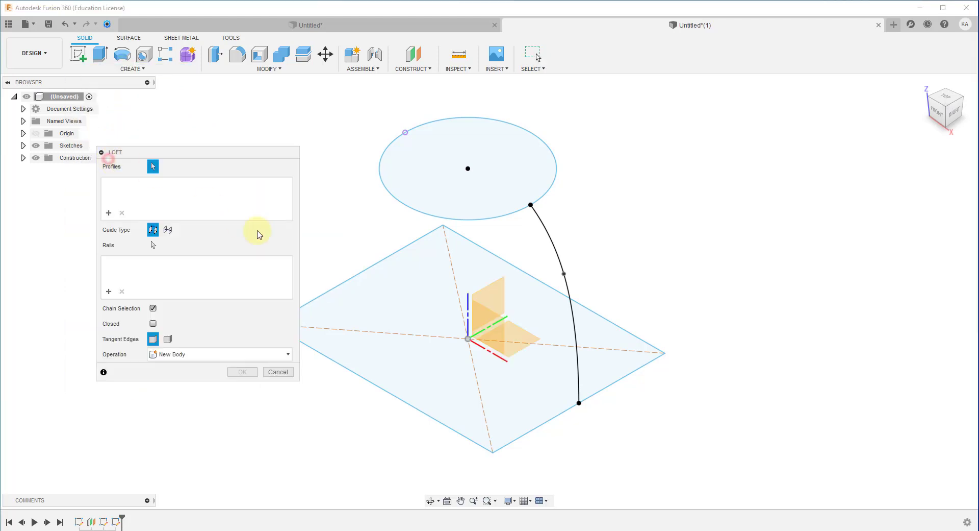
- Pick the square and ellipse as loft profiles and add a curve as the guide rail
left_click(413, 305)
left_click(458, 197)
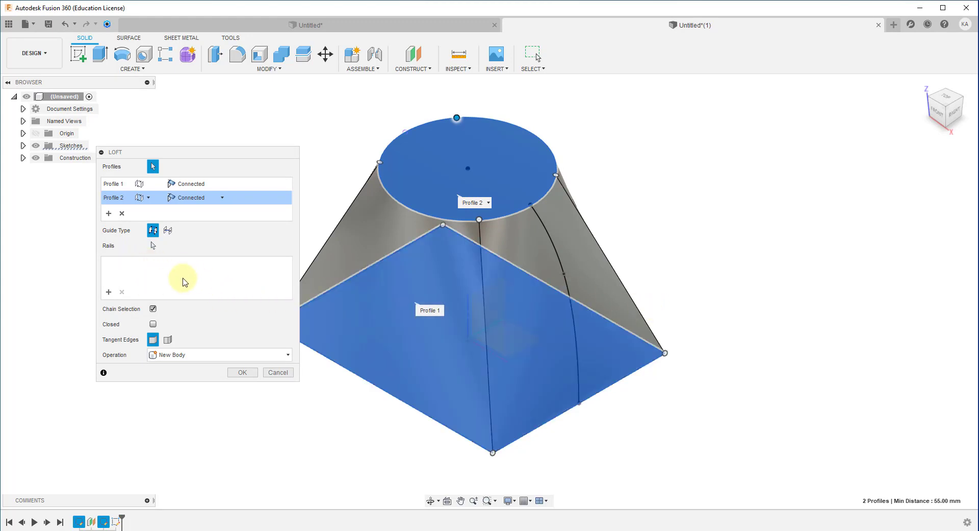
left_click(177, 279)
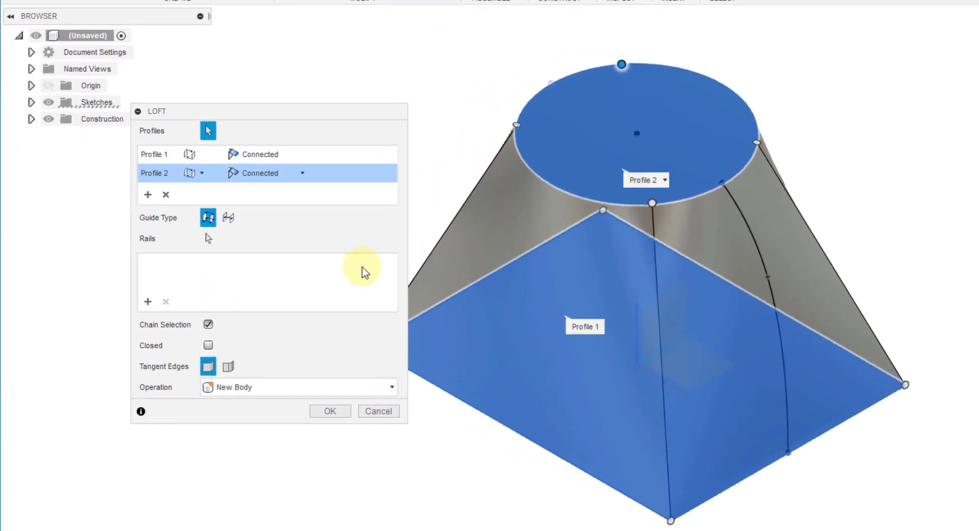
left_click(149, 303)
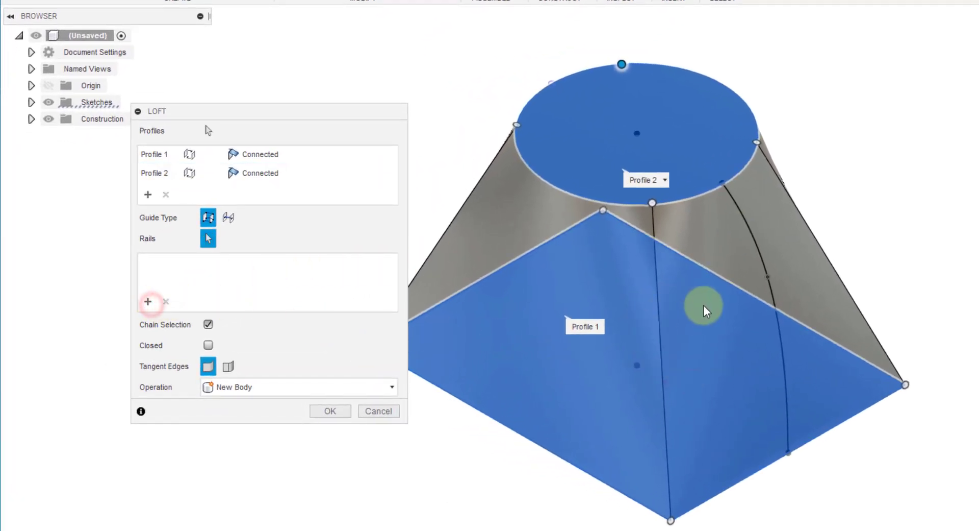
left_click(749, 230)
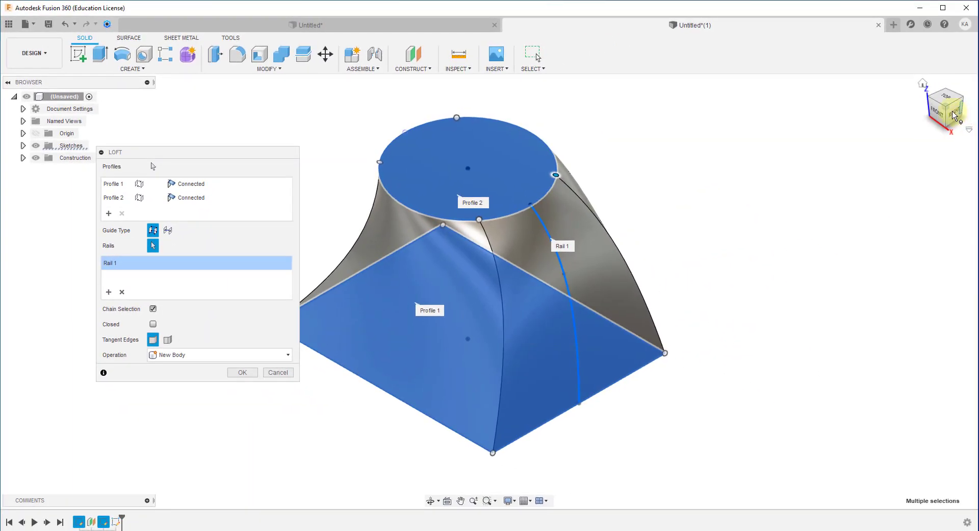
left_click(948, 109)
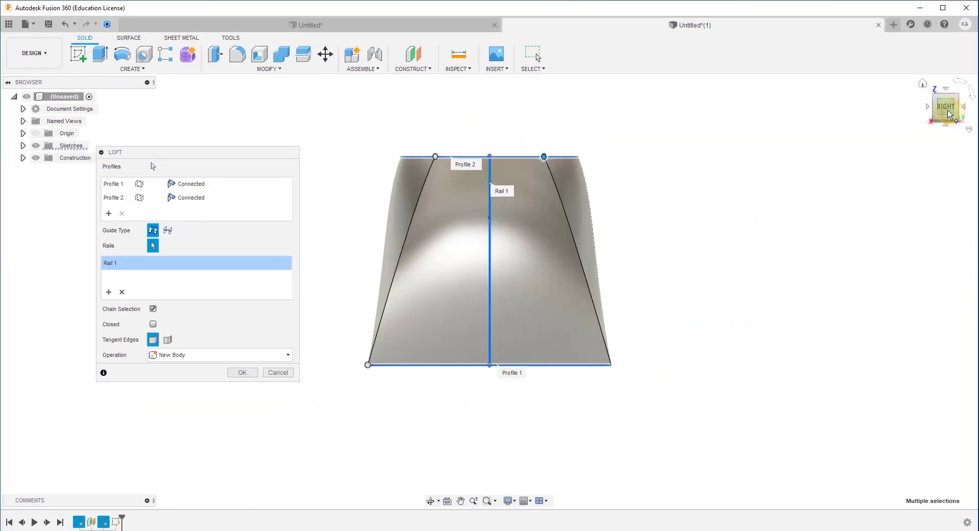
left_click(928, 108)
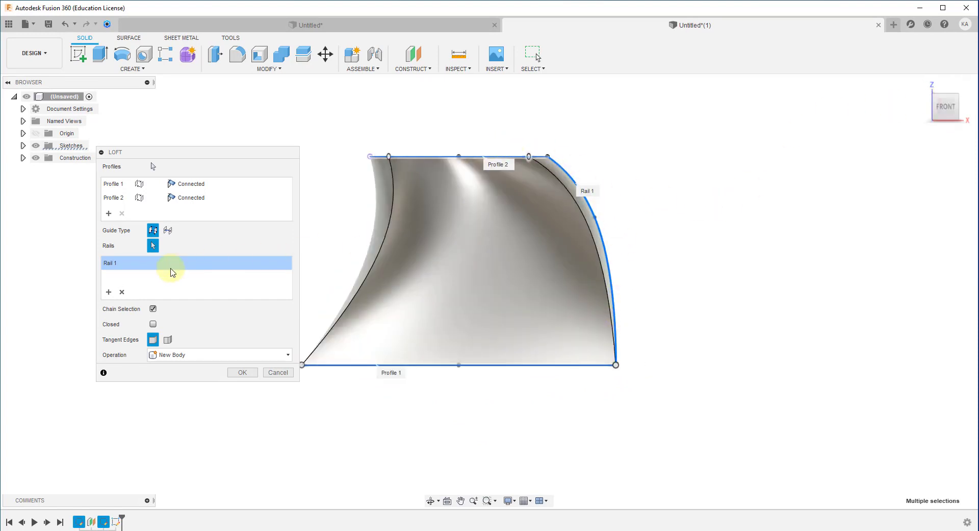
- Replace the rail with the right-hand arc and create the lofted solid body
left_click(122, 292)
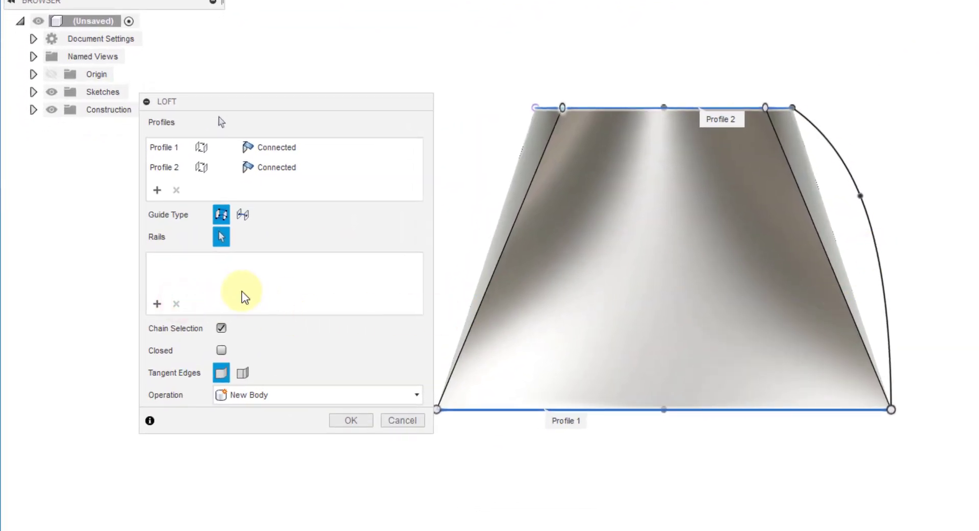
left_click(157, 304)
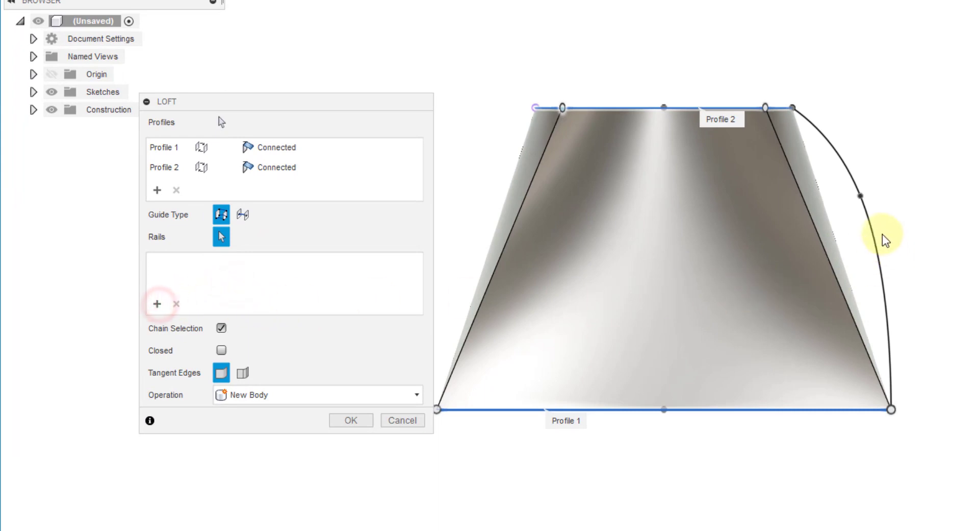
left_click(870, 227)
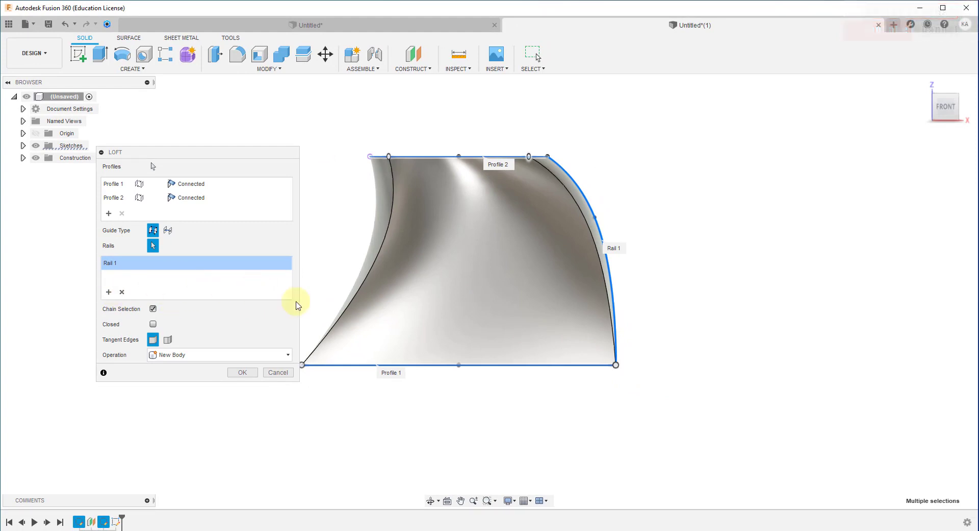
left_click(244, 372)
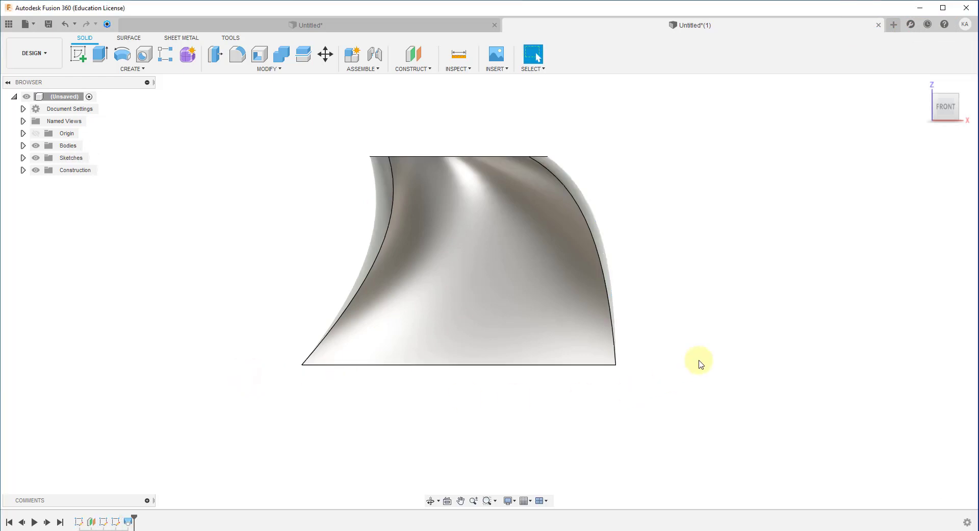
- Open design Untitled(2) and draw a center rectangle around the origin on the front plane, finishing the sketch
left_click(894, 25)
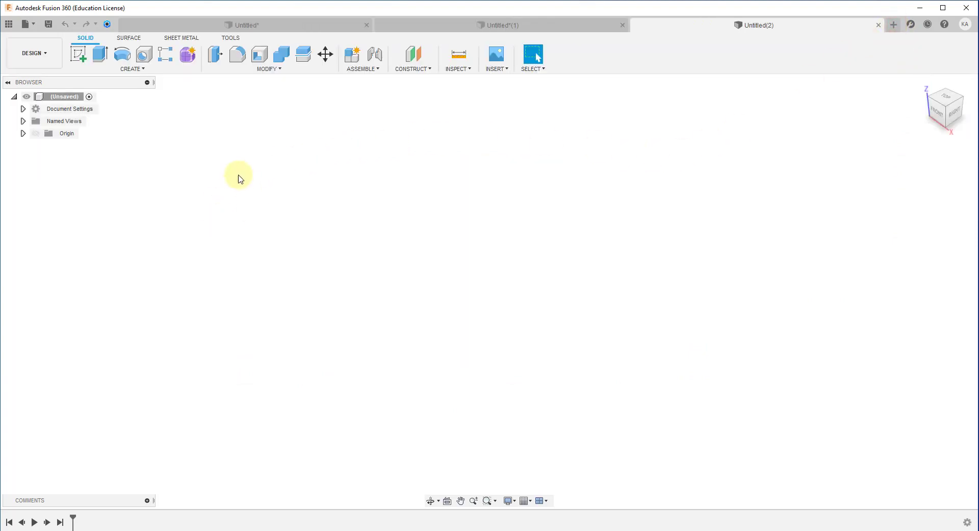
left_click(77, 57)
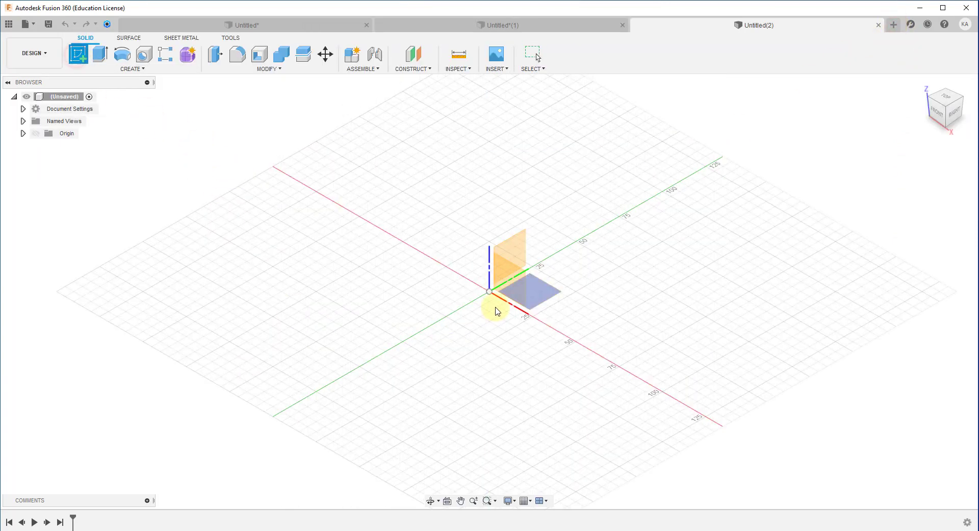
left_click(516, 271)
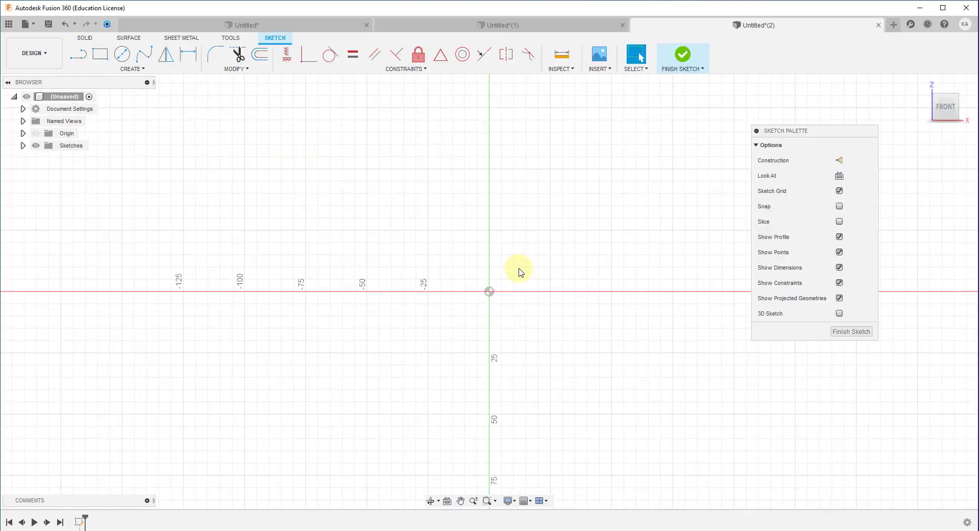
left_click(107, 58)
left_click(839, 175)
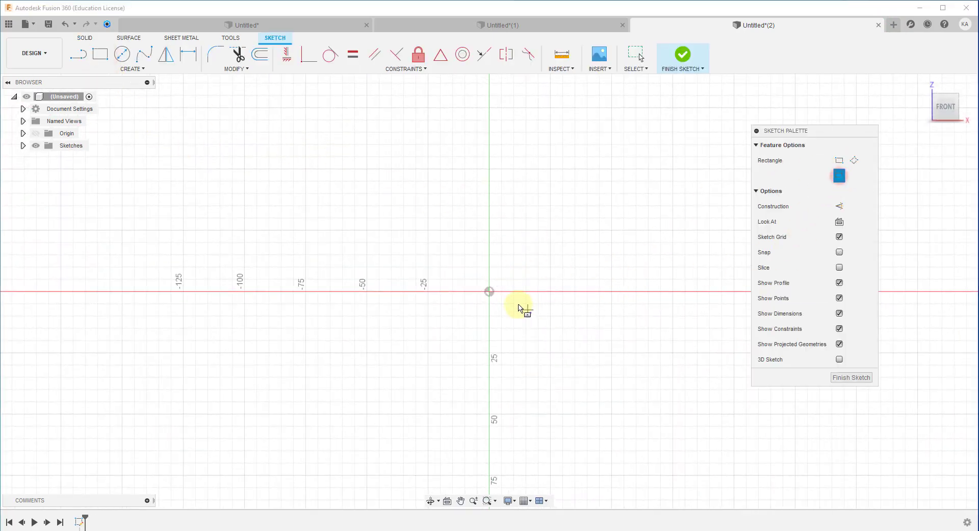
left_click(489, 291)
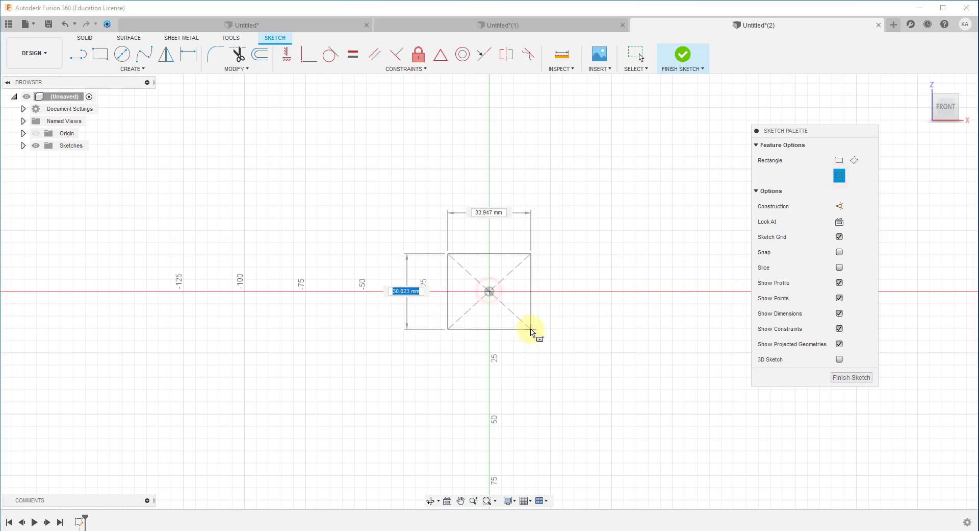
left_click(531, 328)
right_click(566, 195)
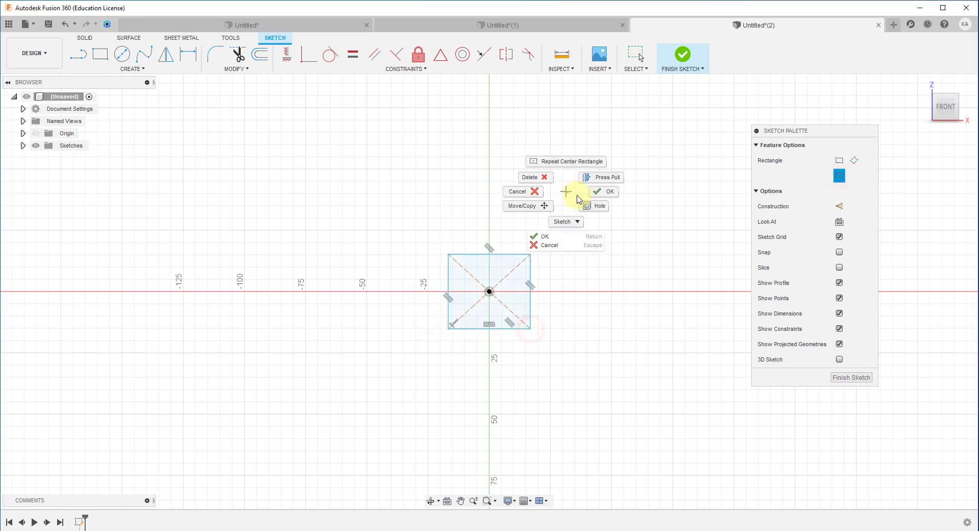
left_click(612, 190)
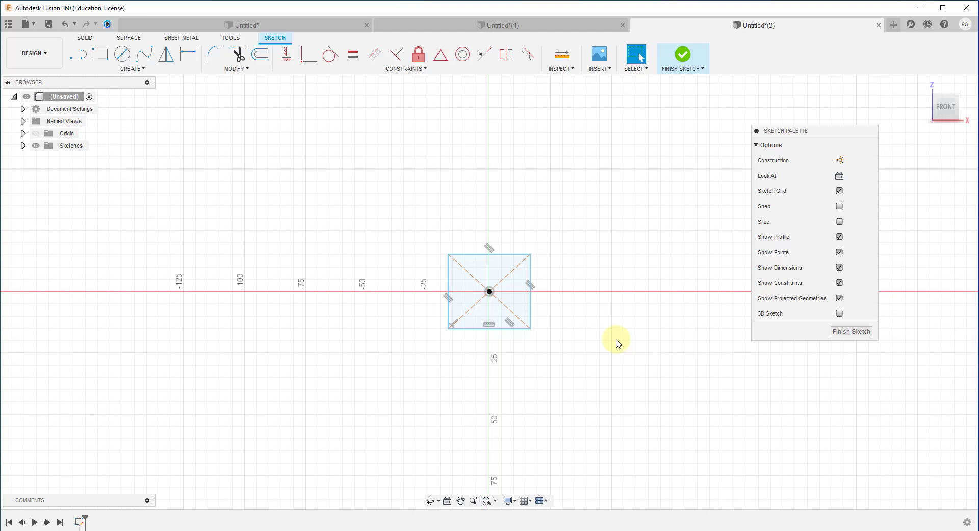
left_click(685, 59)
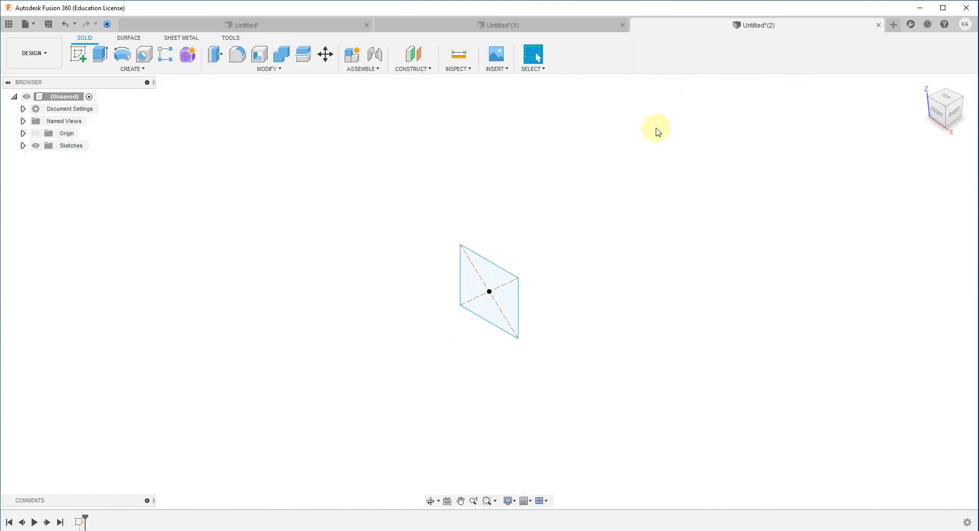
- On the side plane, draw a horizontal line from the origin plus a segment angling up-right
left_click(79, 57)
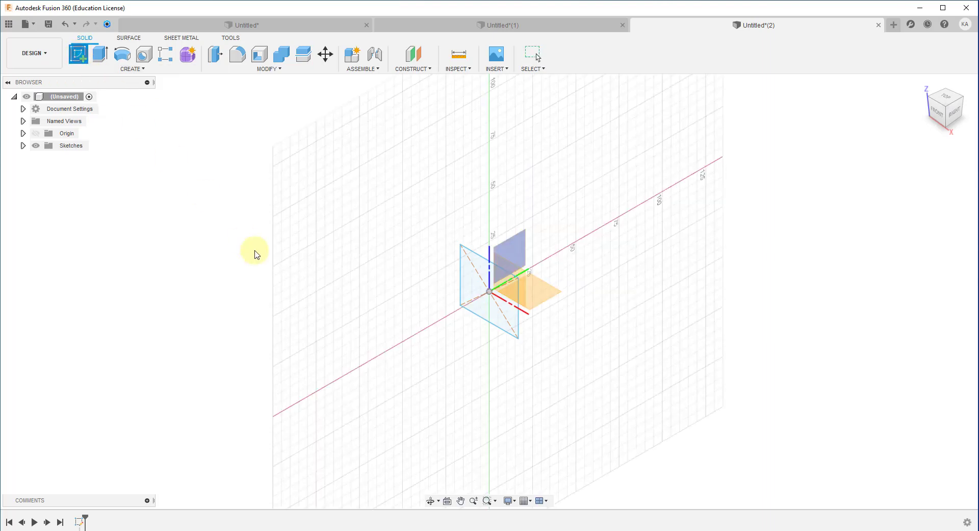
left_click(520, 252)
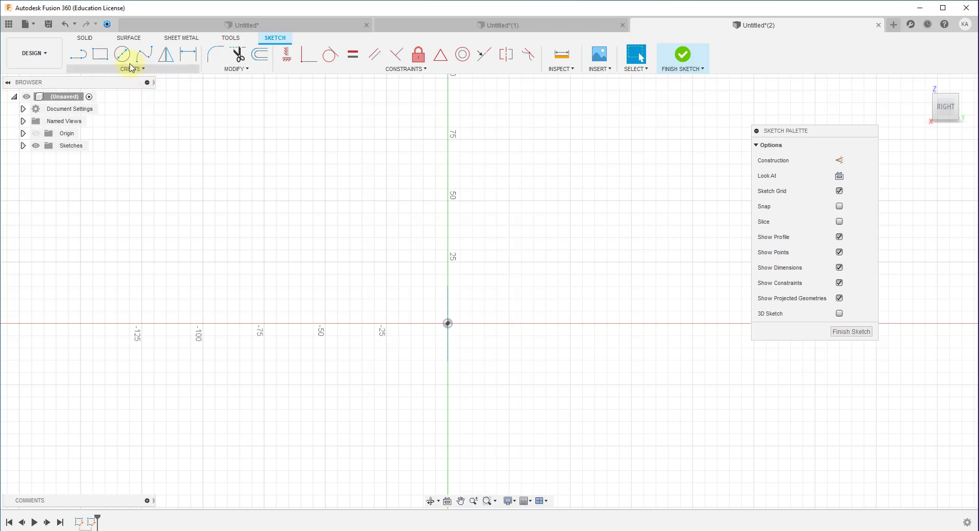
left_click(77, 55)
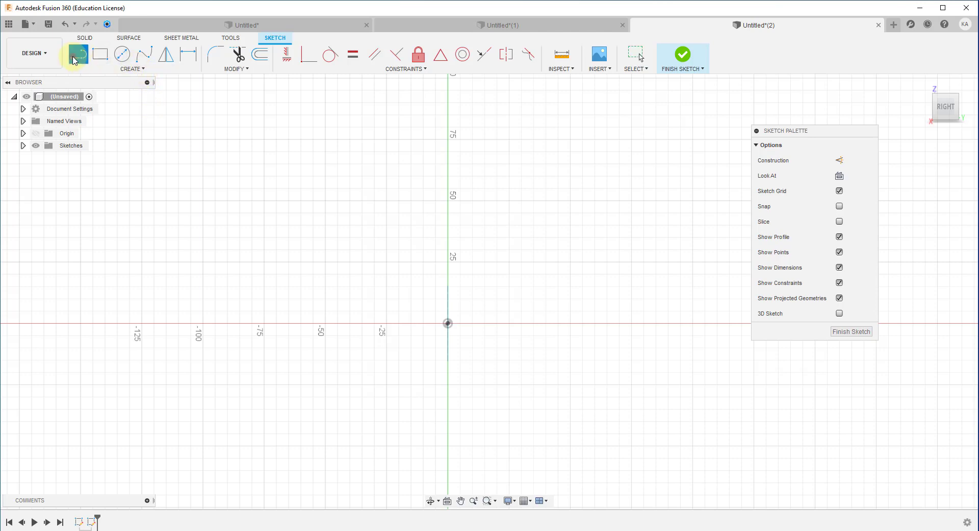
left_click(448, 323)
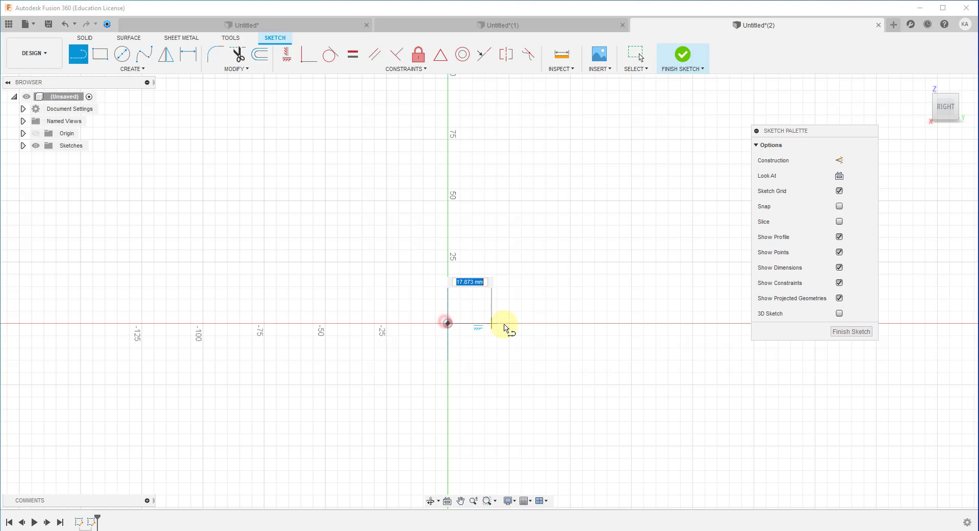
left_click(532, 323)
left_click(601, 227)
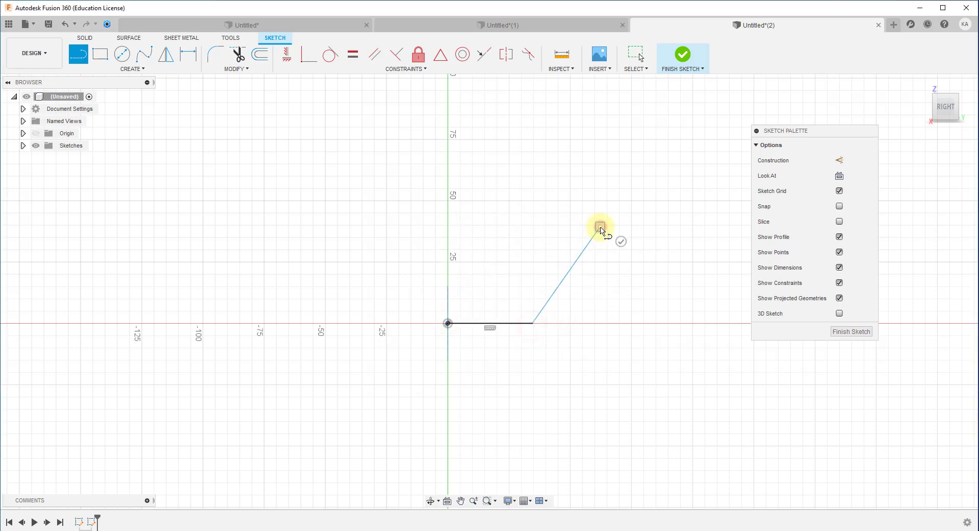
right_click(600, 227)
left_click(651, 233)
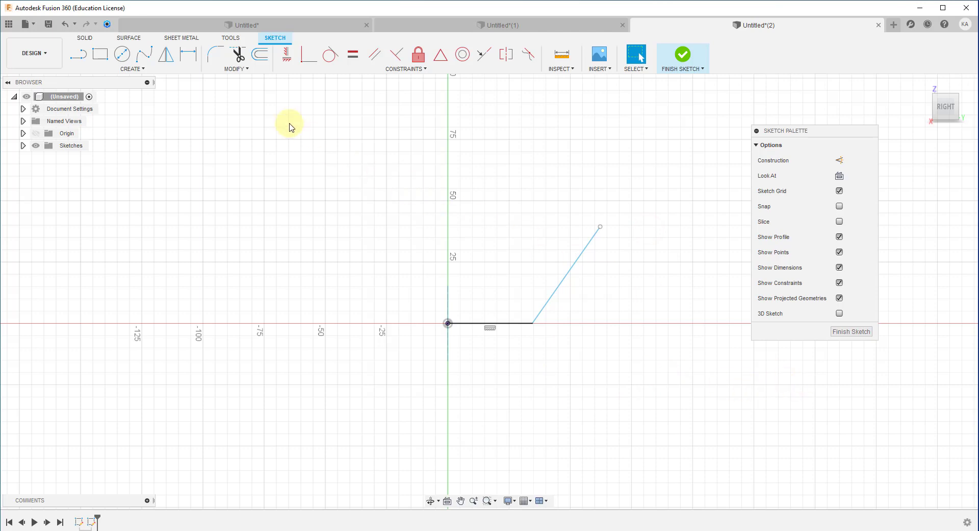
- Round the corner between the two lines with a 15 mm fillet and finish the sketch
left_click(223, 60)
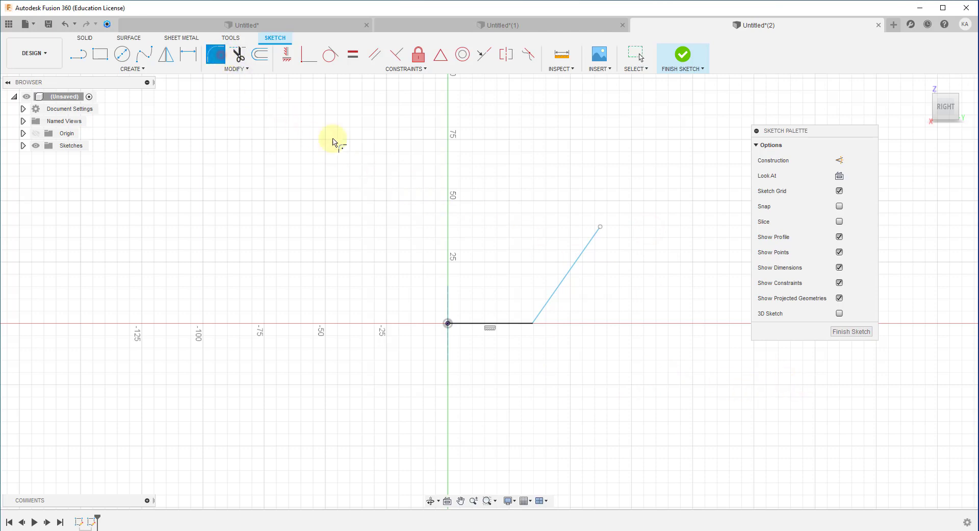
left_click(544, 306)
left_click(514, 325)
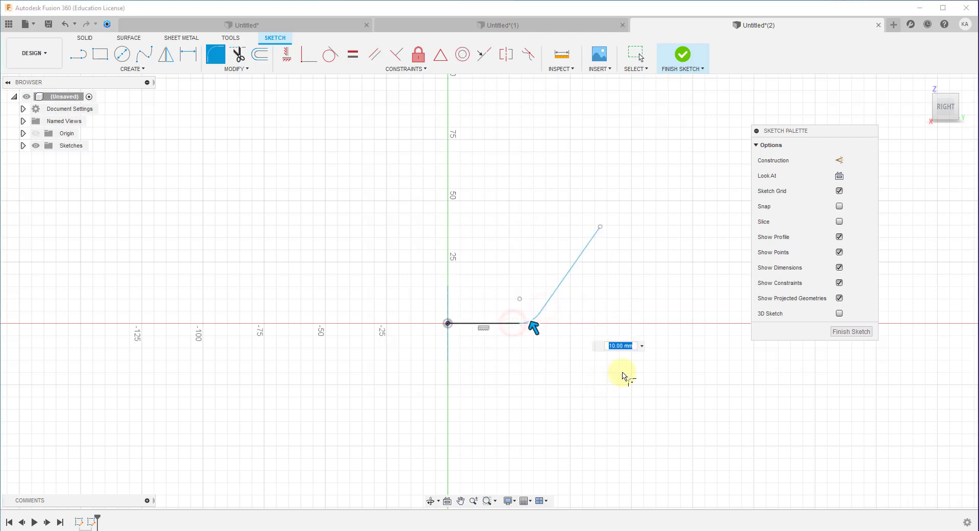
type("15")
key("Return")
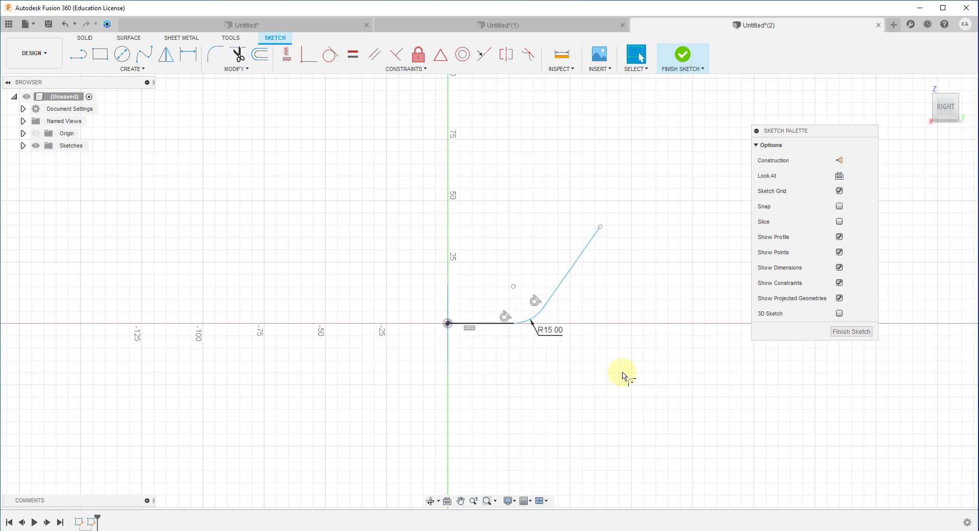
left_click(683, 54)
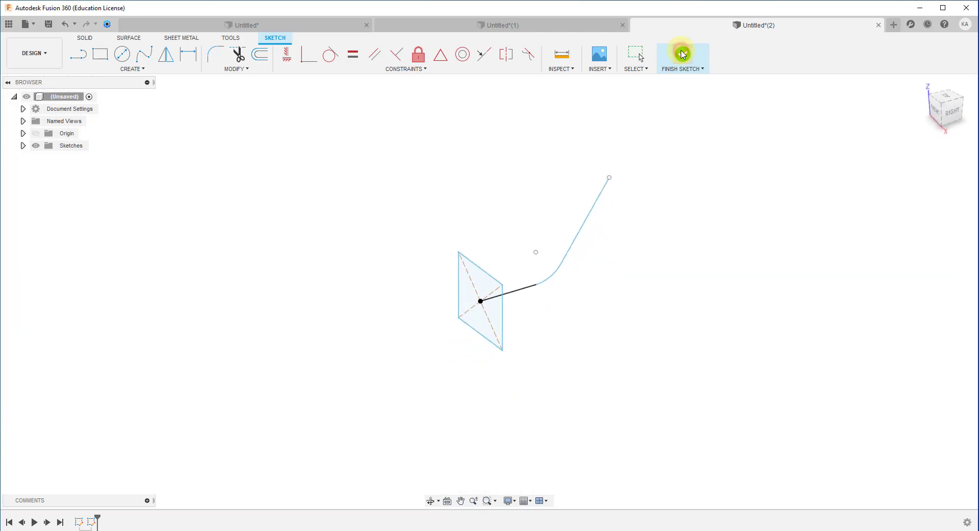
left_click(699, 136)
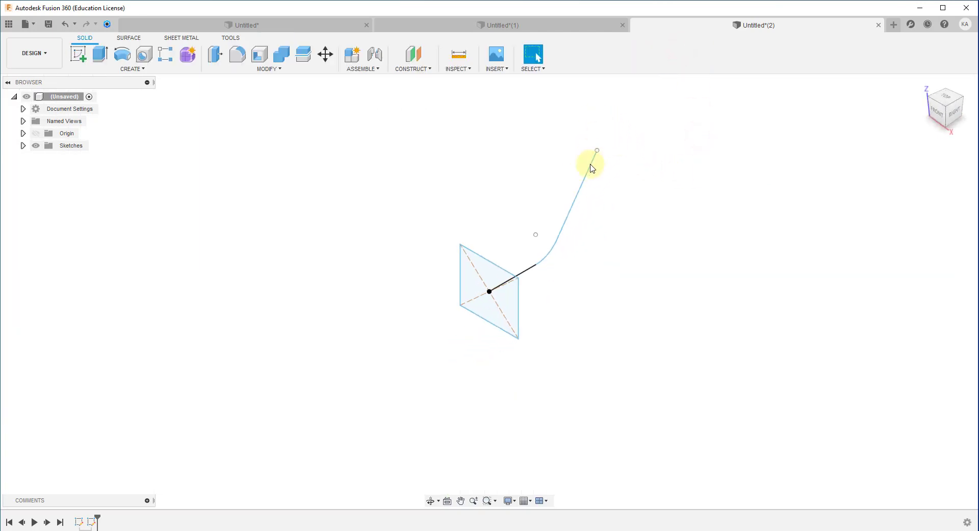
- Add a Plane Along Path at the spline's top end (distance 1.00) and start a sketch on it
middle_click_drag(635, 229, 571, 250)
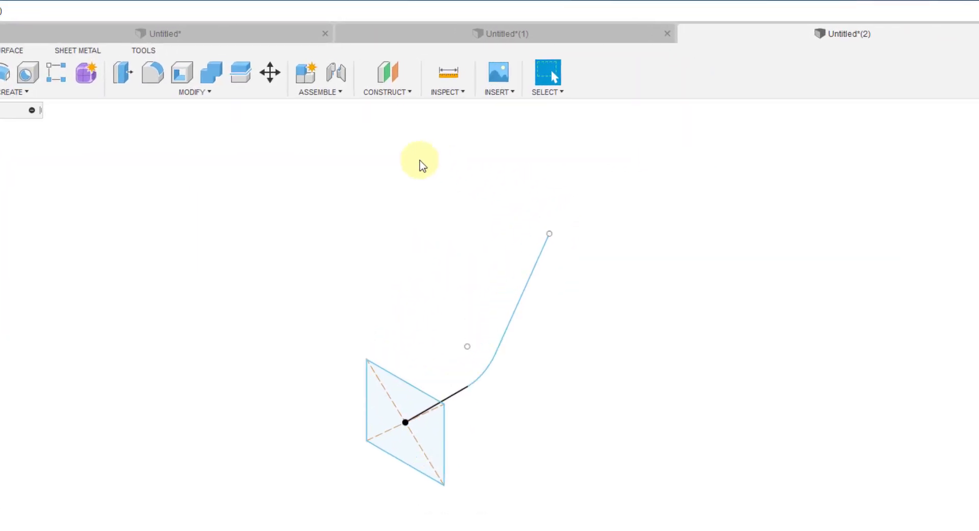
left_click(358, 117)
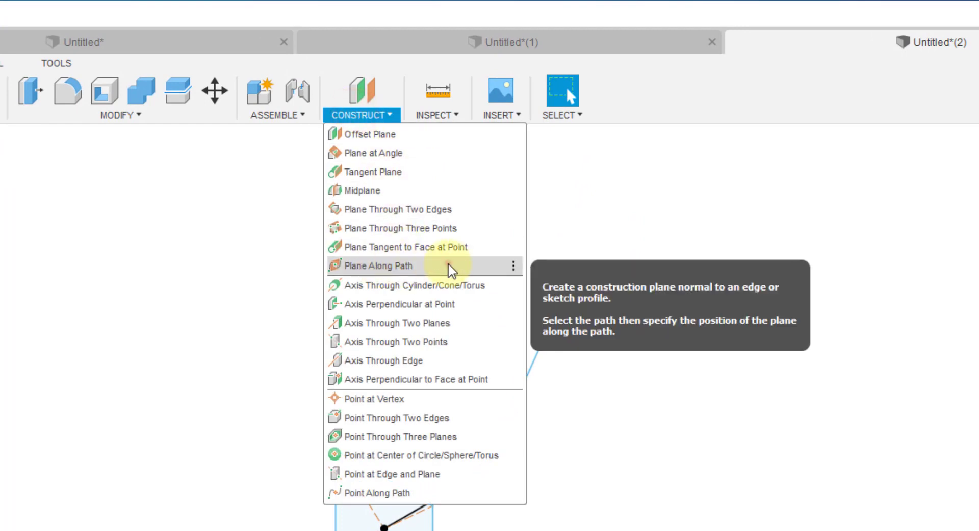
left_click(380, 267)
left_click(553, 243)
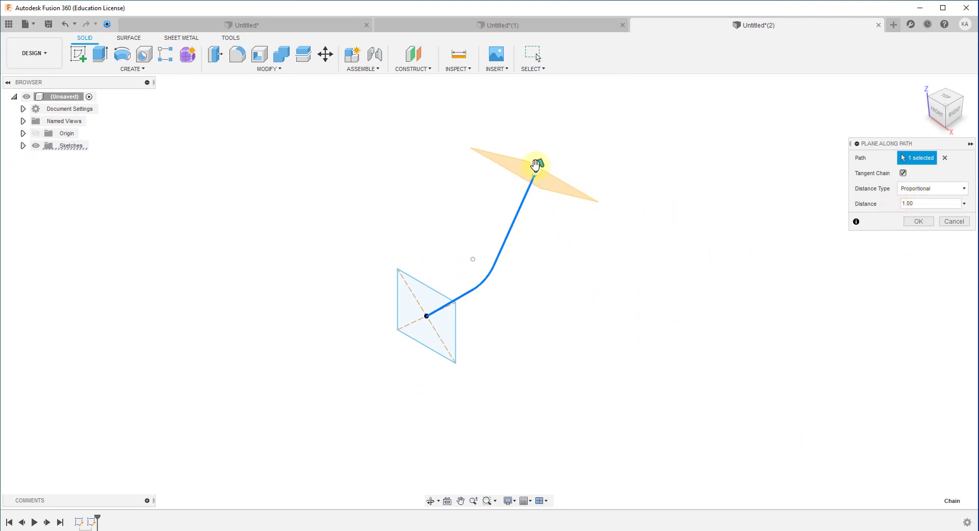
left_click(919, 222)
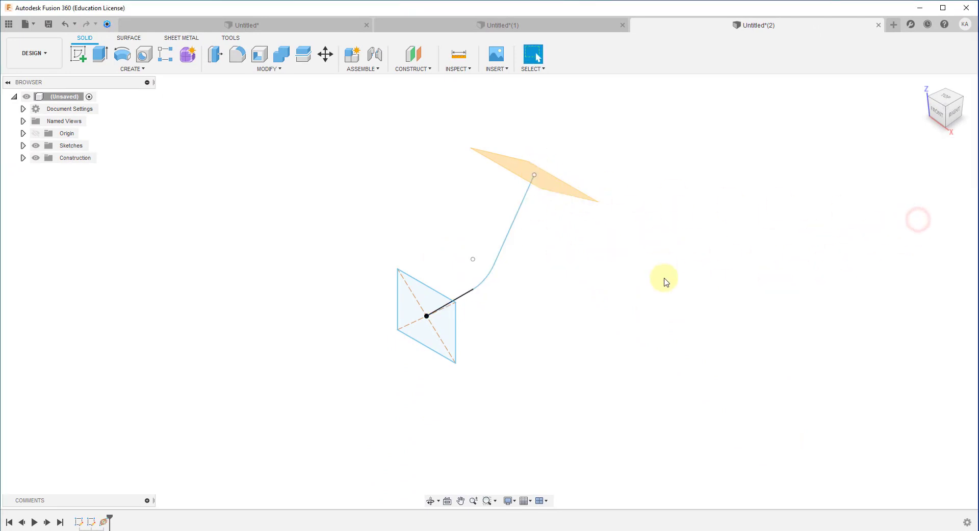
right_click(552, 185)
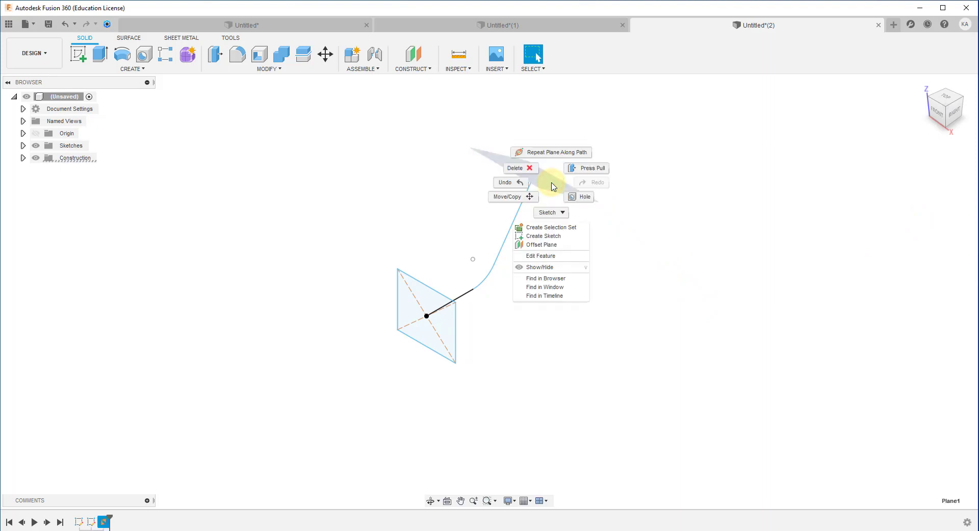
left_click(545, 236)
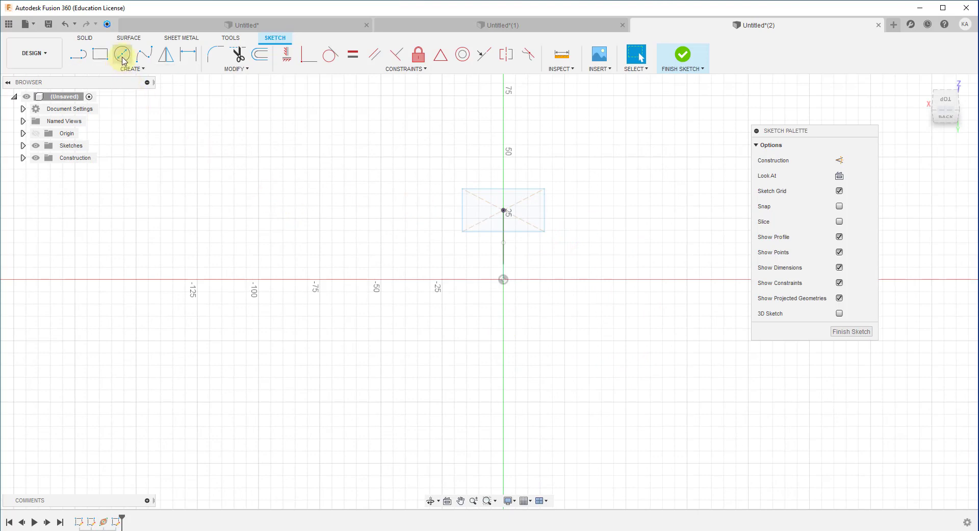
- Draw a center-diameter circle centred on the path's upper end, finish the sketch, and orbit to view it
left_click(122, 55)
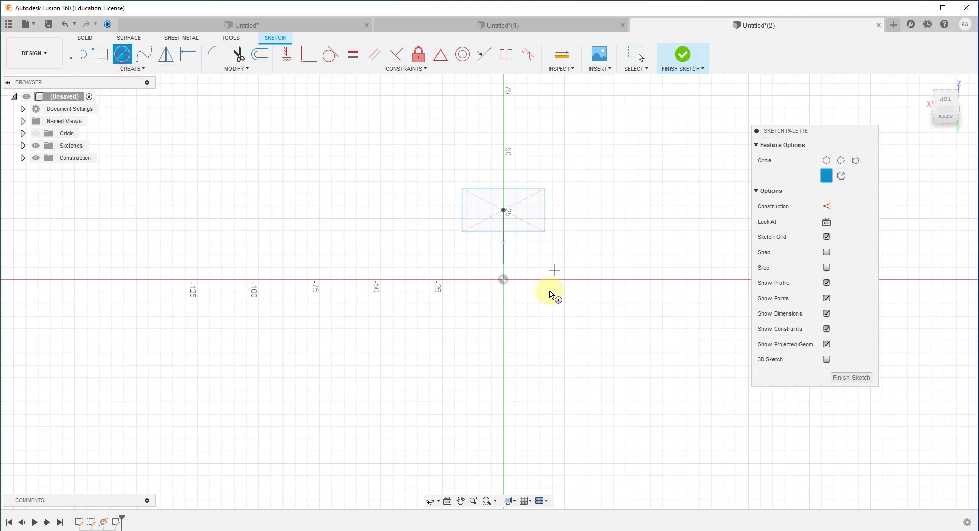
left_click(503, 279)
left_click(518, 310)
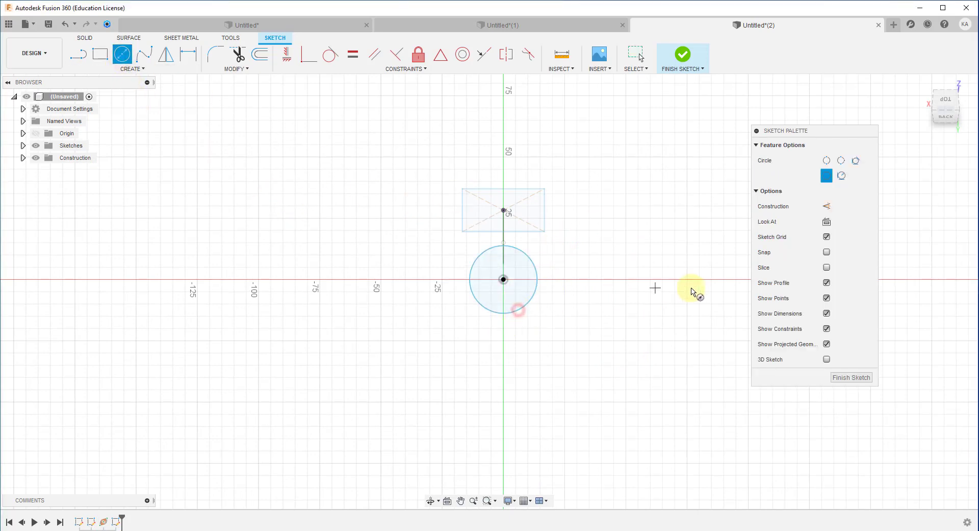
right_click(666, 203)
left_click(700, 204)
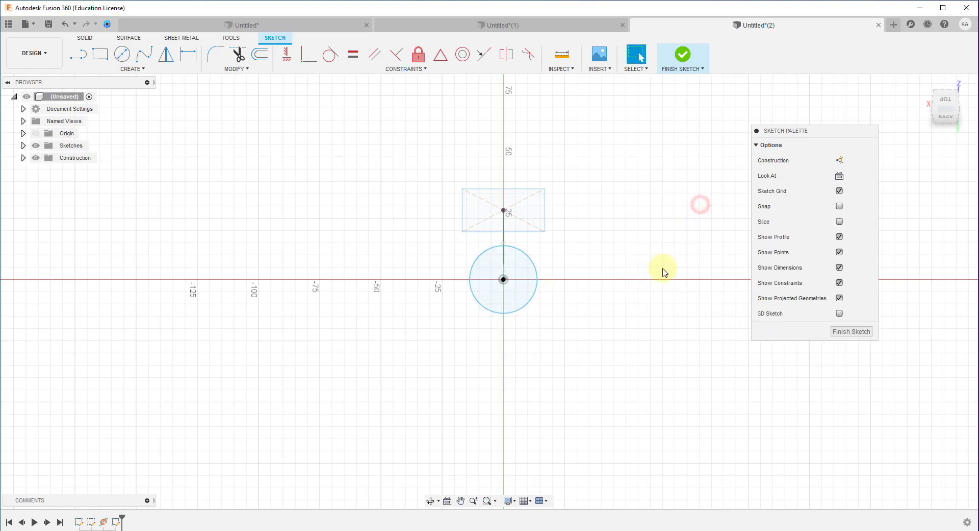
left_click(683, 55)
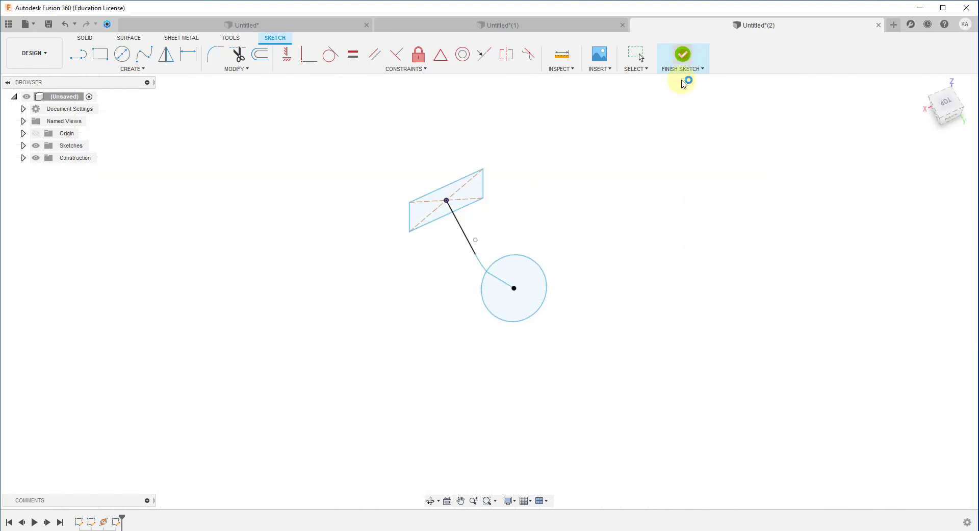
left_click(709, 204)
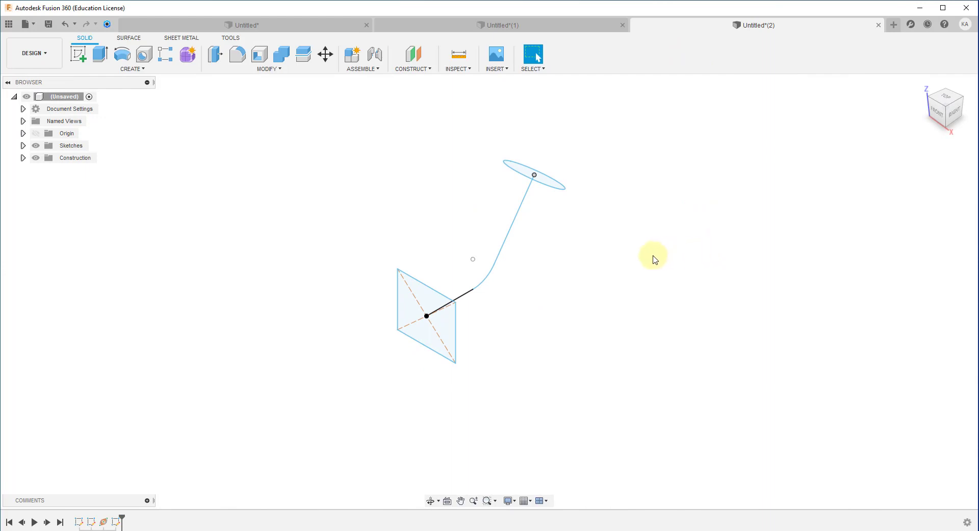
mouse_move(651, 255)
middle_mouse_down("shift")
mouse_move(606, 252)
mouse_move(590, 210)
mouse_move(634, 238)
mouse_move(639, 260)
middle_mouse_up("shift")
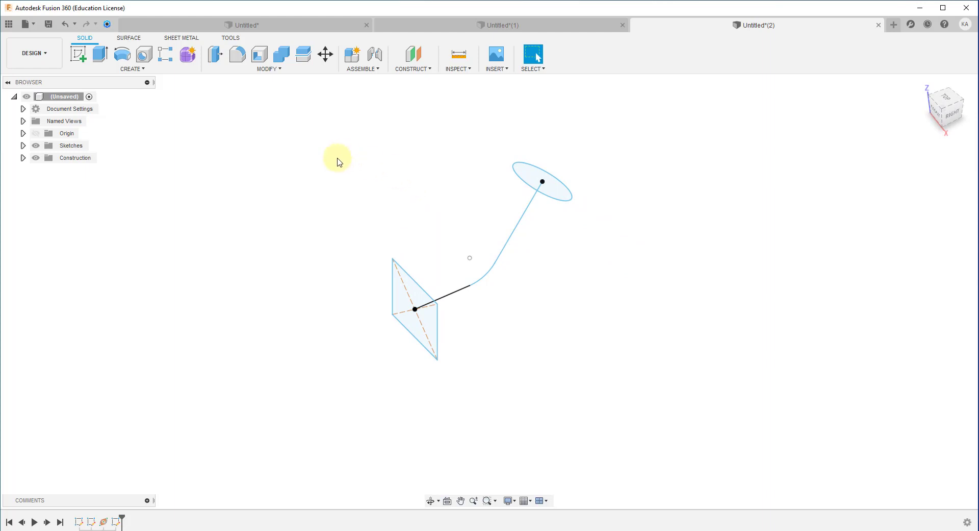
- Start a loft with the square and the circle as its two profiles, then begin adding a rail
left_click(132, 72)
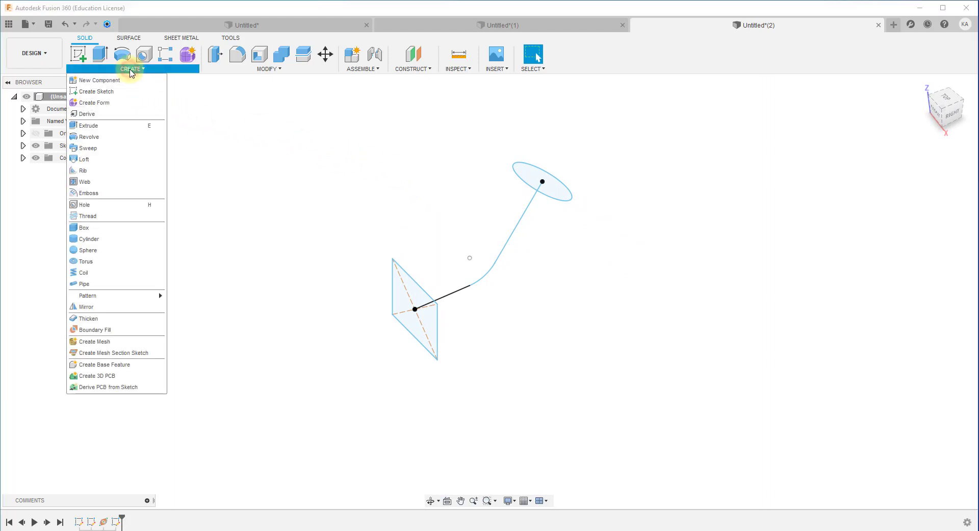
left_click(92, 158)
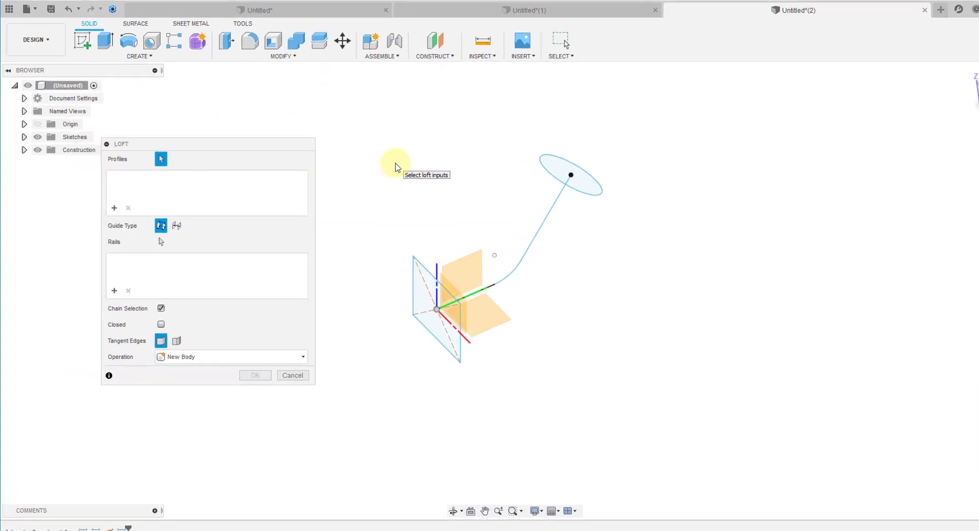
left_click(186, 195)
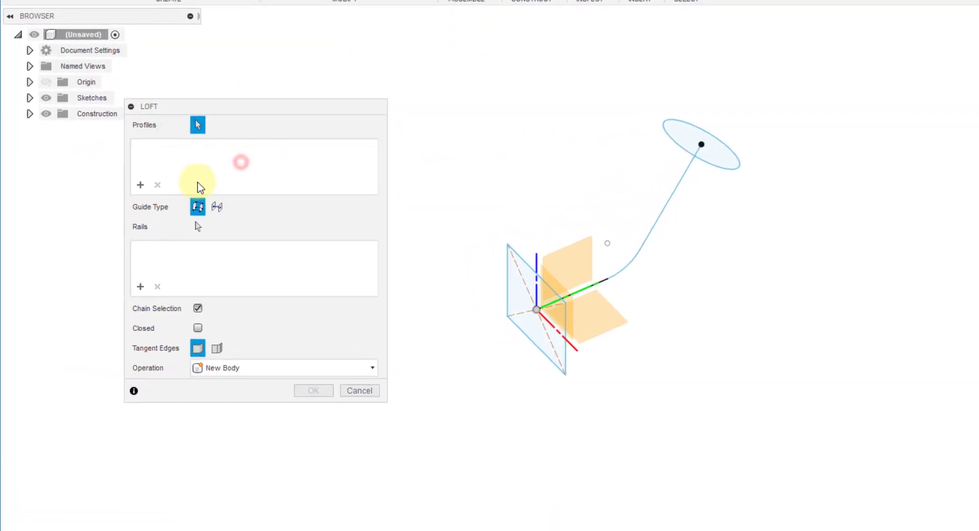
left_click(528, 325)
left_click(724, 159)
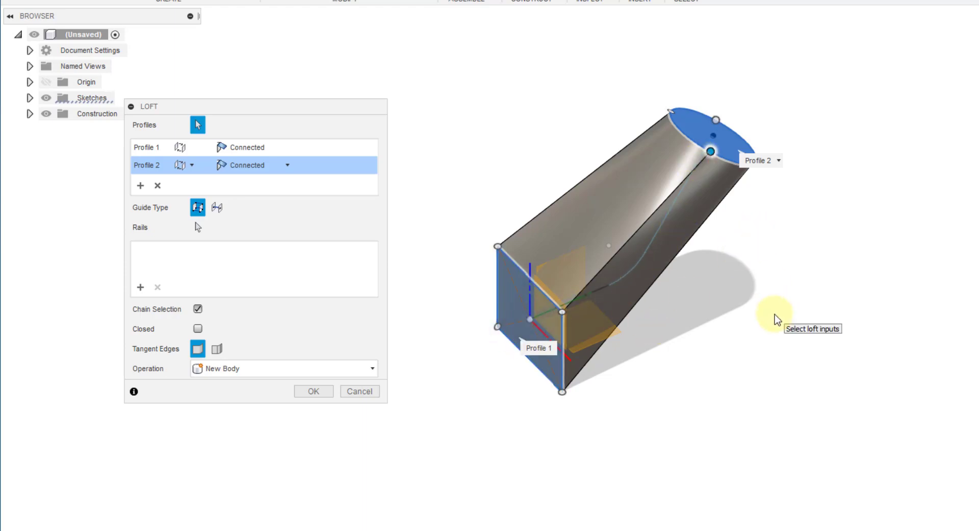
left_click(250, 272)
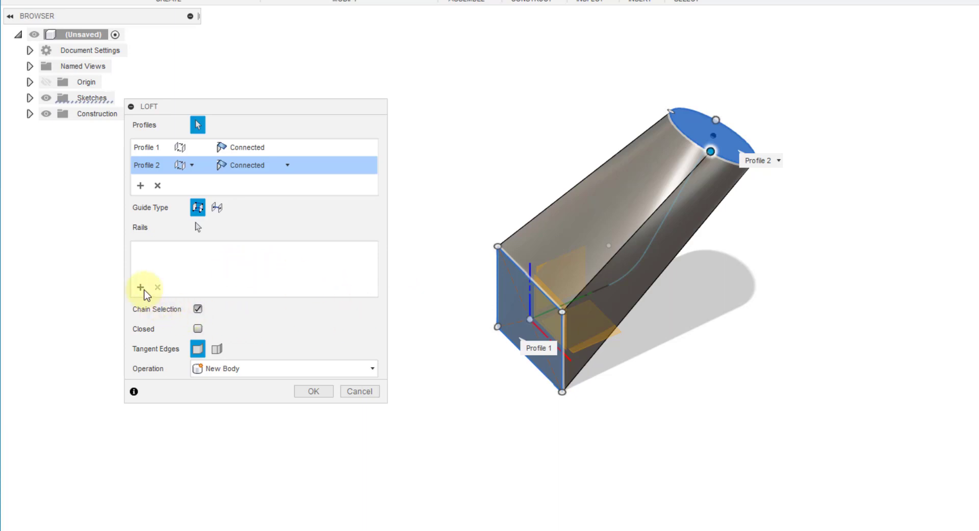
left_click(145, 290)
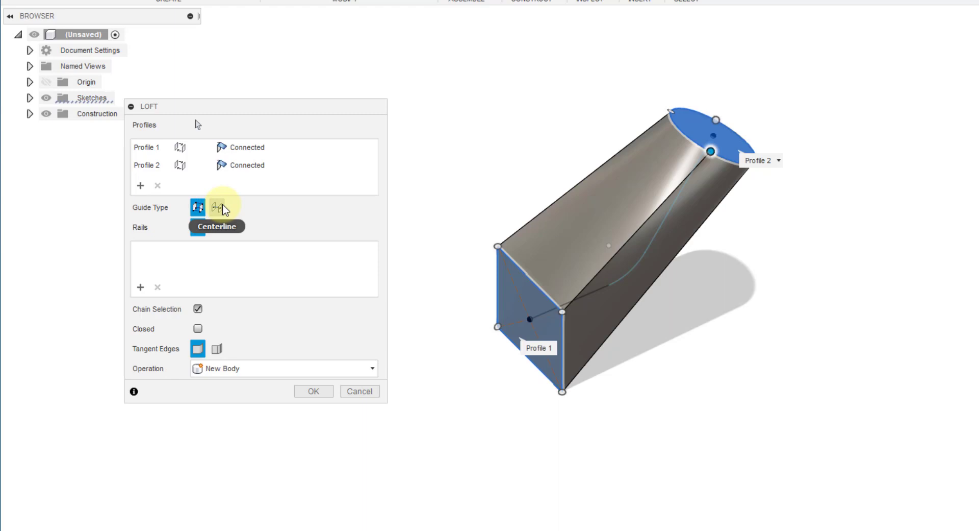
- Set the loft guide type to Centerline on the spline path and create the solid body
left_click(217, 208)
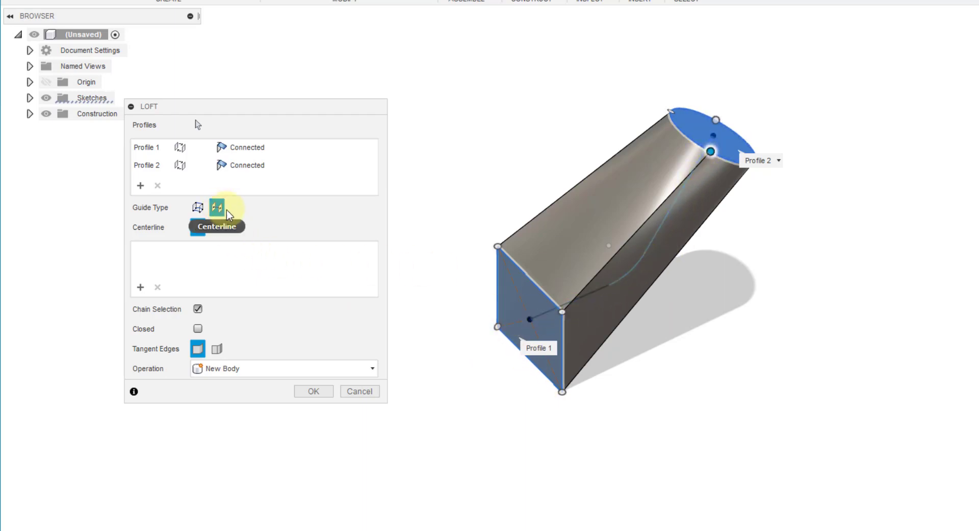
left_click(631, 277)
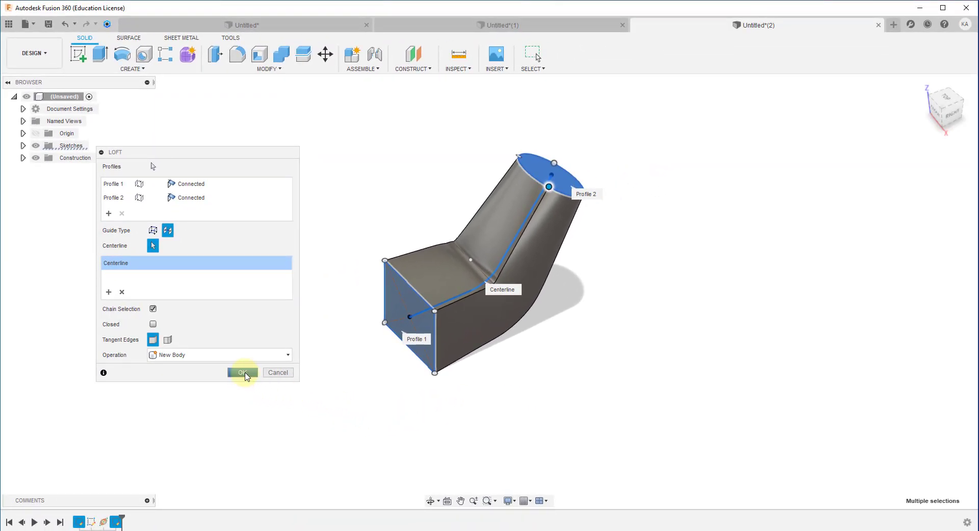
left_click(244, 373)
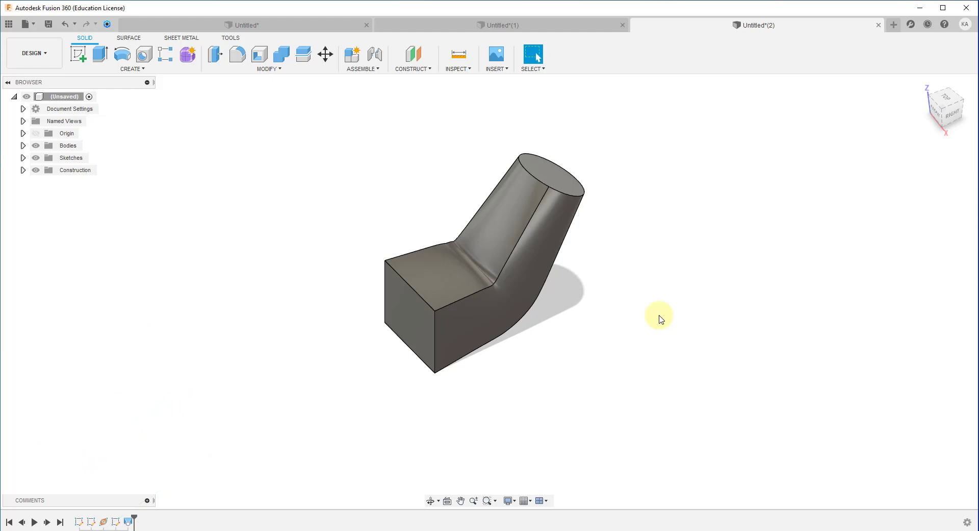
- Open a new design and start a sketch on the horizontal XY plane
left_click(895, 25)
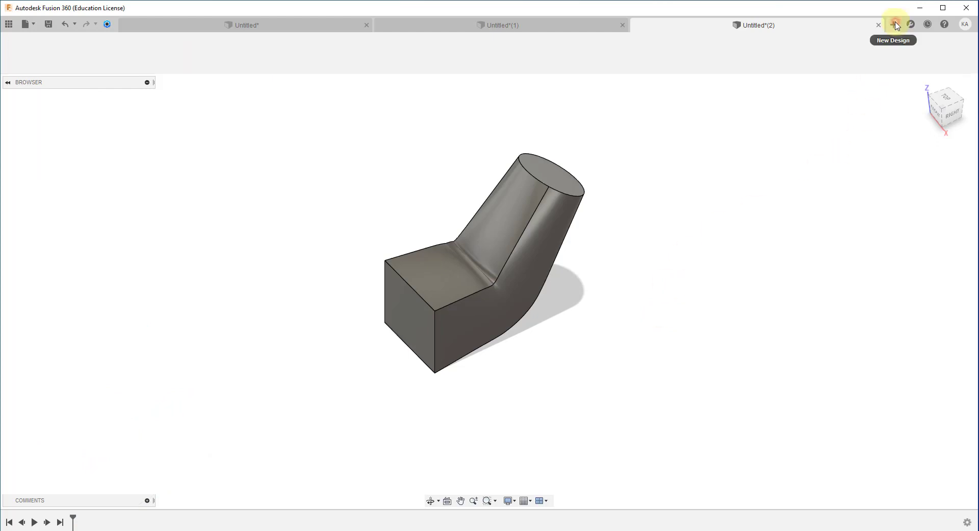
left_click(90, 62)
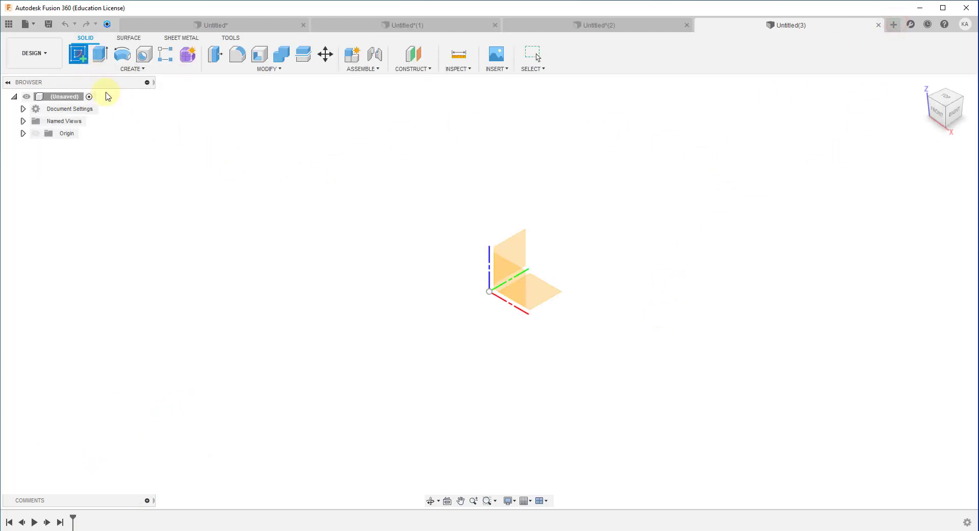
left_click(542, 296)
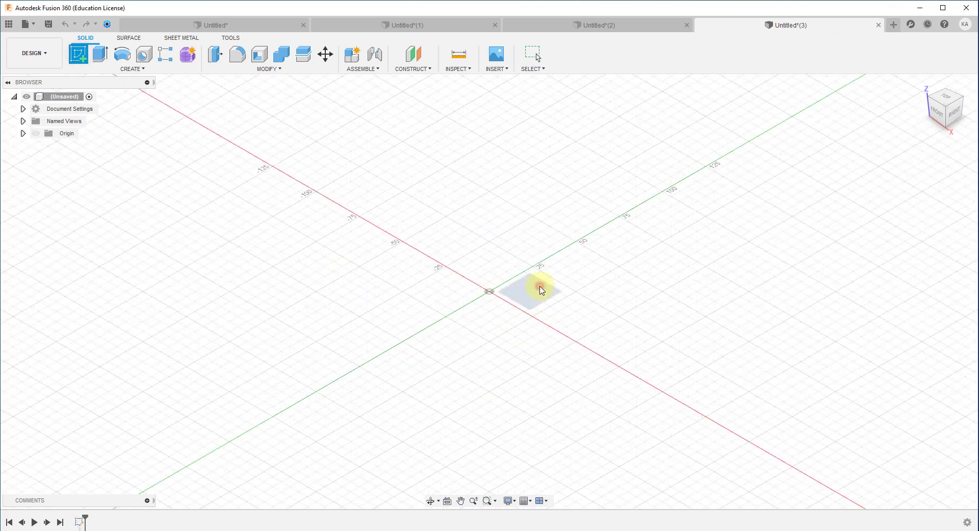
- Draw an ellipse centred at the origin, finish the sketch, and select its profile
left_click(132, 68)
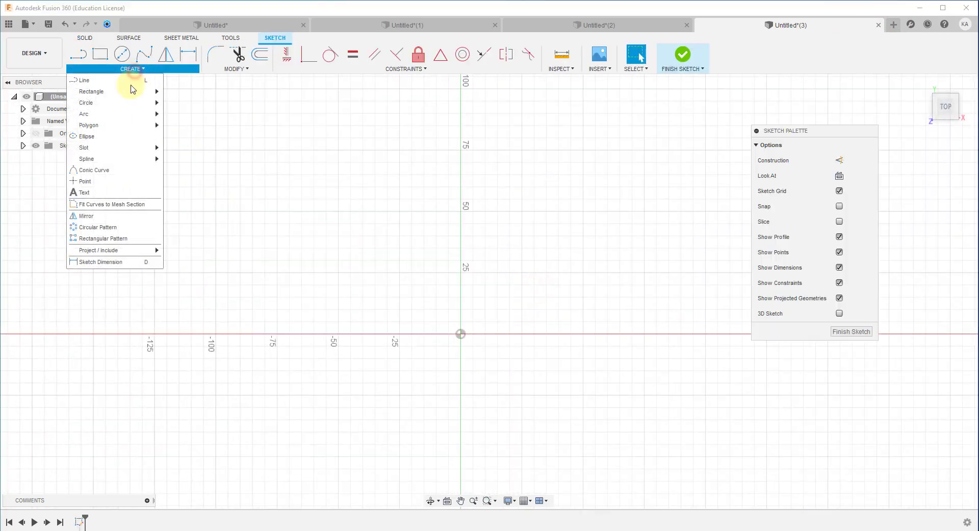
left_click(105, 139)
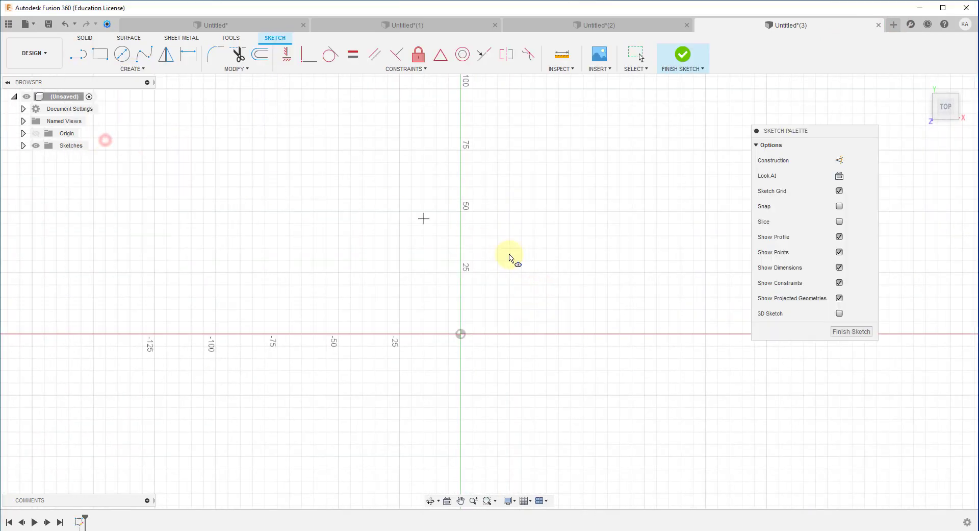
left_click(460, 334)
left_click(549, 334)
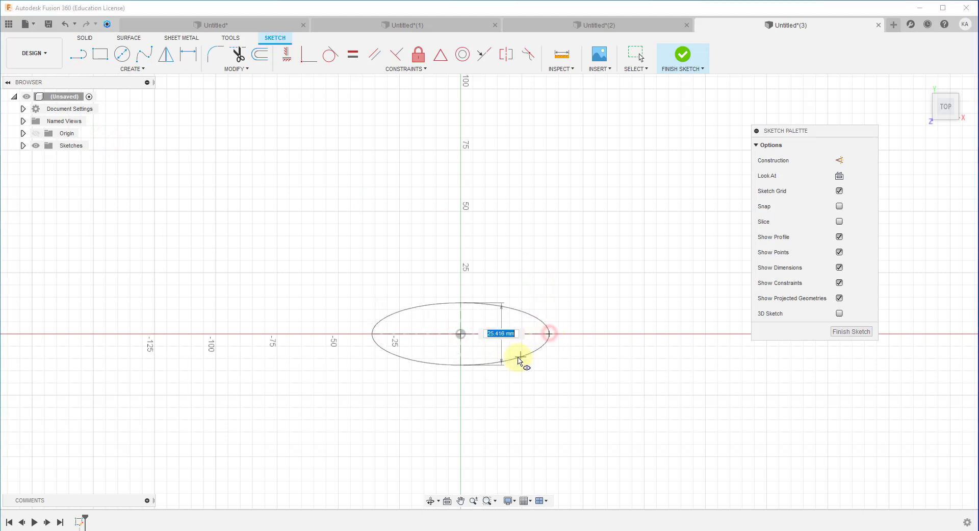
left_click(519, 361)
right_click(542, 262)
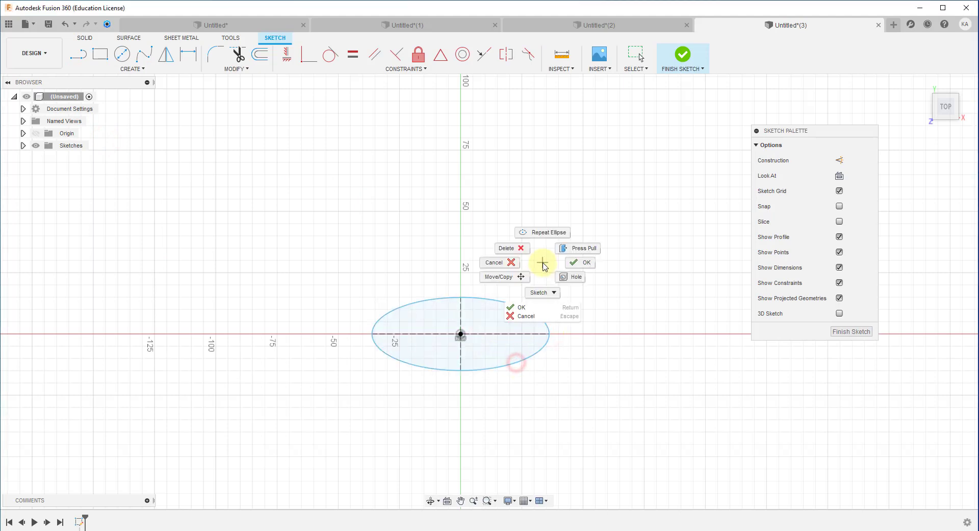
left_click(579, 266)
left_click(865, 332)
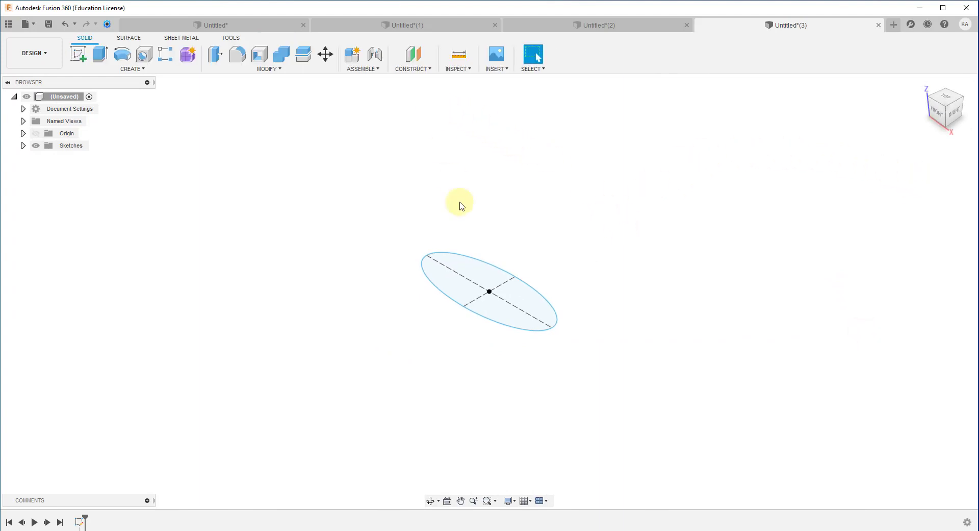
left_click(458, 285)
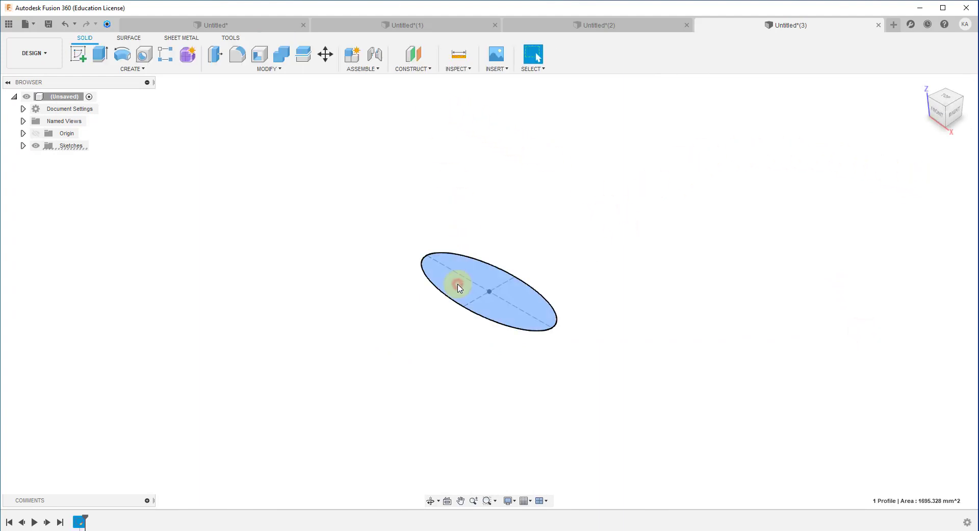
- Create a 30 mm offset plane above the ellipse and start a sketch on it
left_click(411, 72)
left_click(409, 80)
type("30")
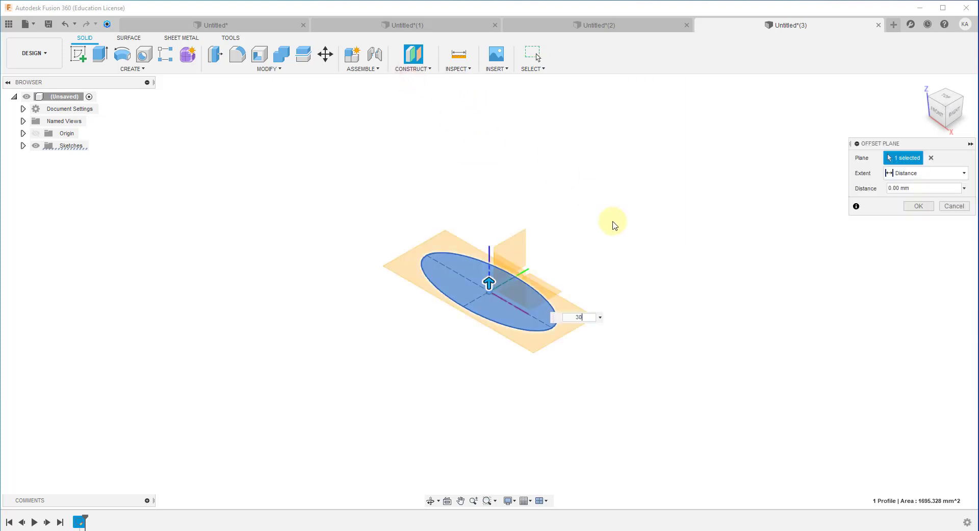
key("Return")
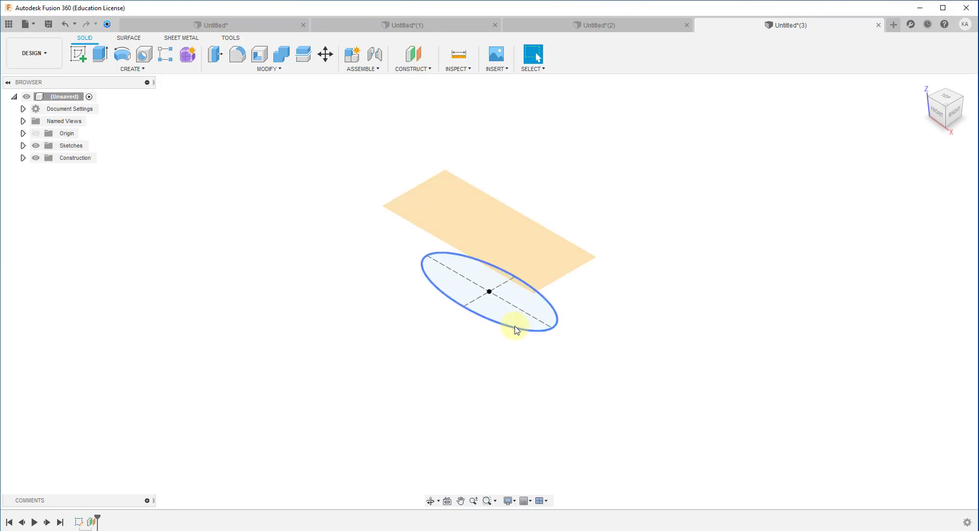
right_click(527, 248)
left_click(519, 298)
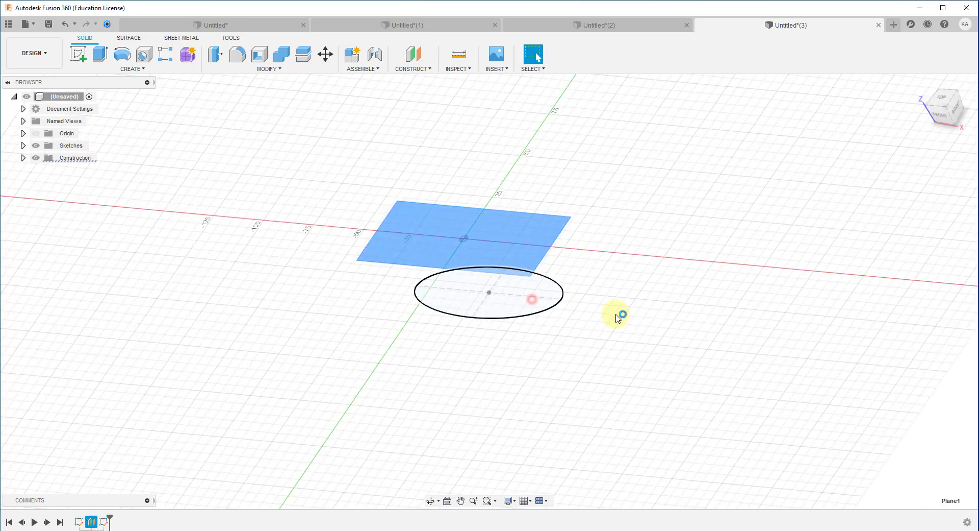
left_click(924, 85)
scroll(645, 263, "down", 3)
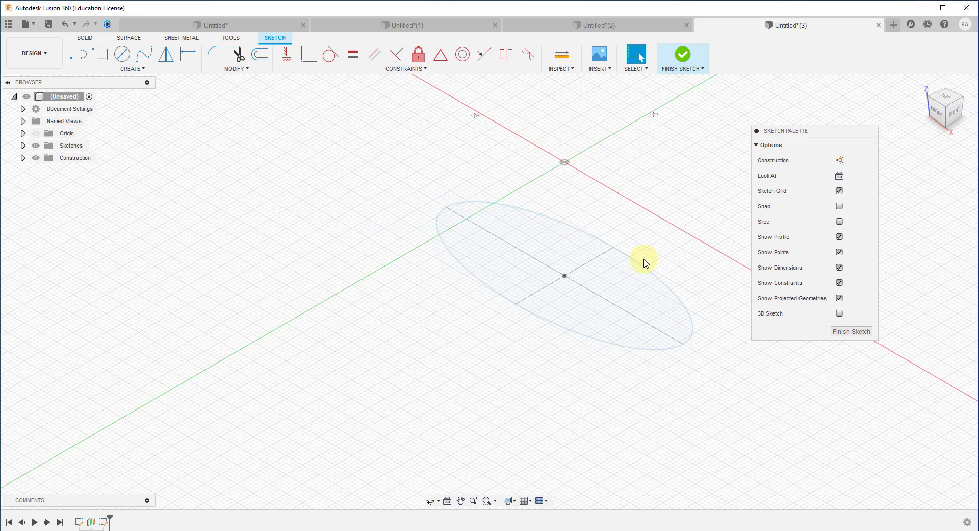
- Project the lower ellipse into the sketch, finish it, and select the projected profile
left_click(134, 69)
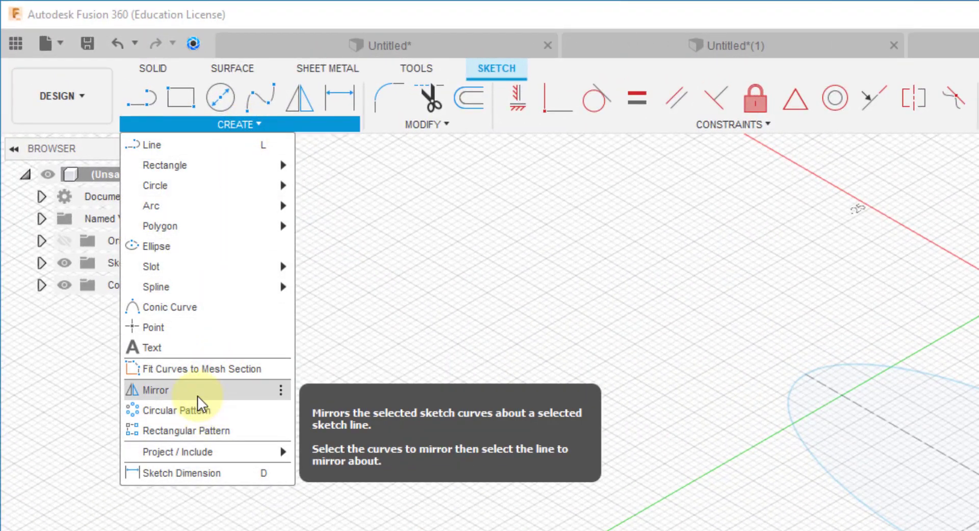
mouse_move(178, 452)
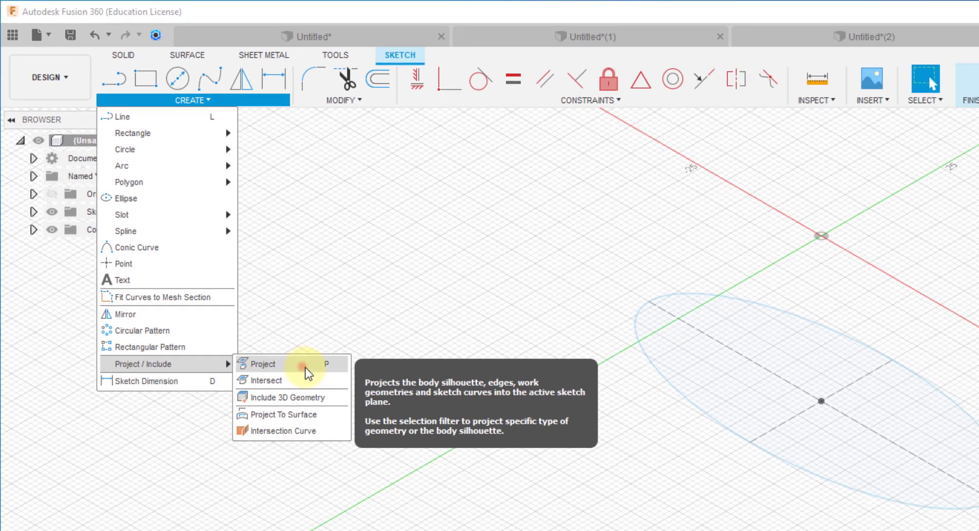
left_click(375, 454)
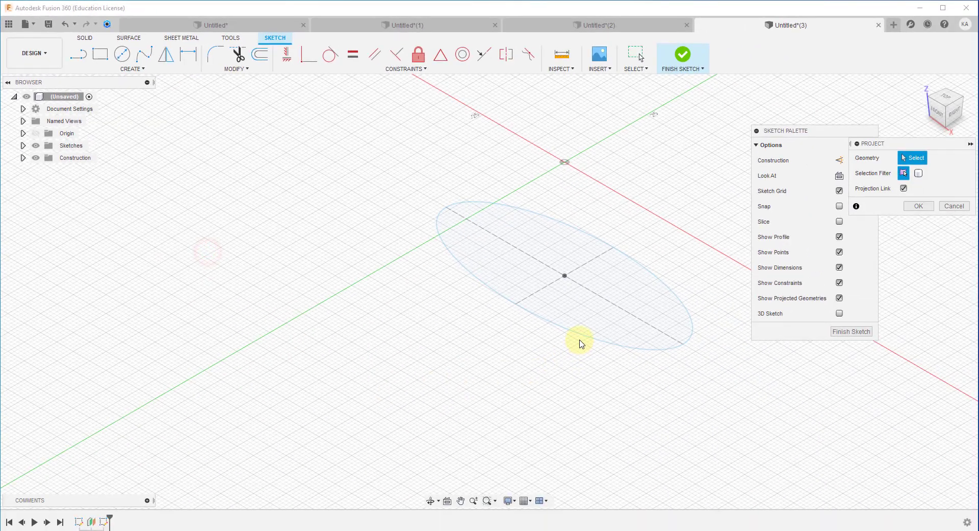
left_click(580, 336)
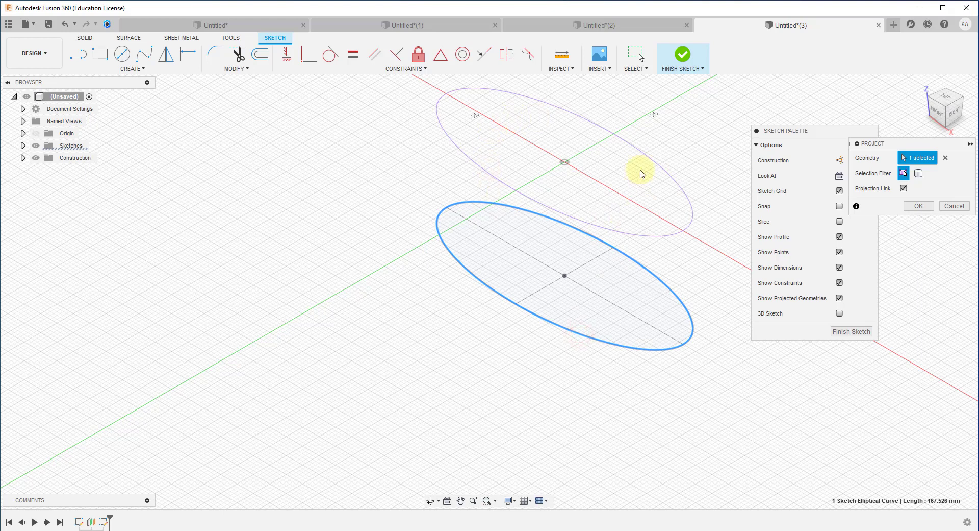
left_click(863, 332)
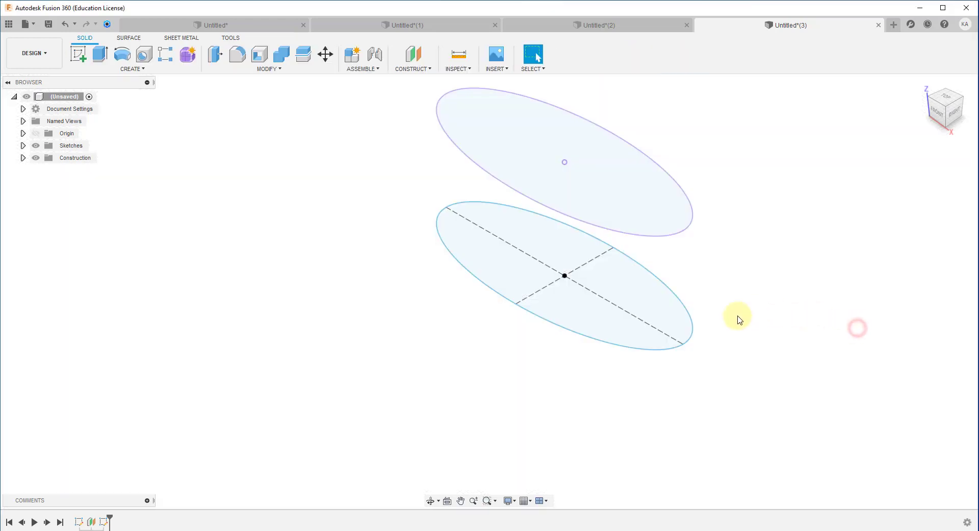
scroll(737, 319, "down", 5)
scroll(744, 245, "up", 1)
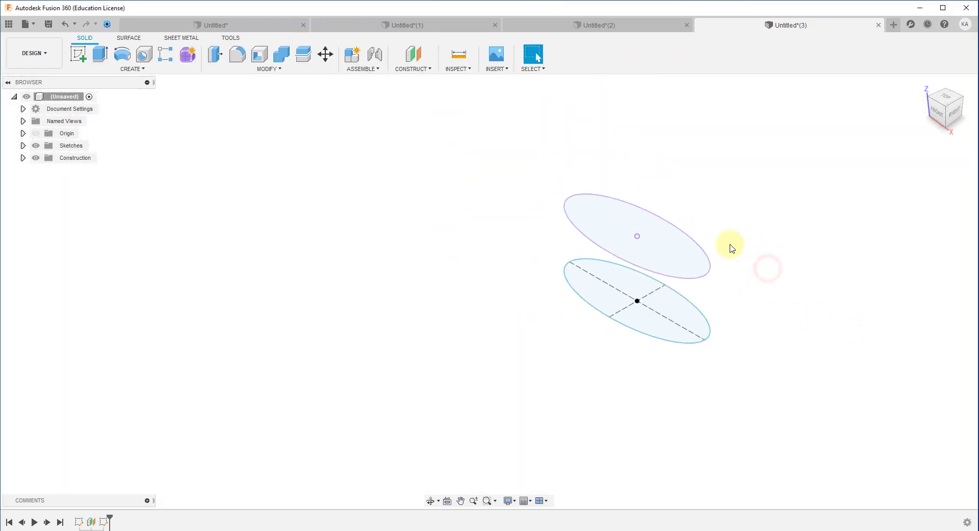
left_click(672, 247)
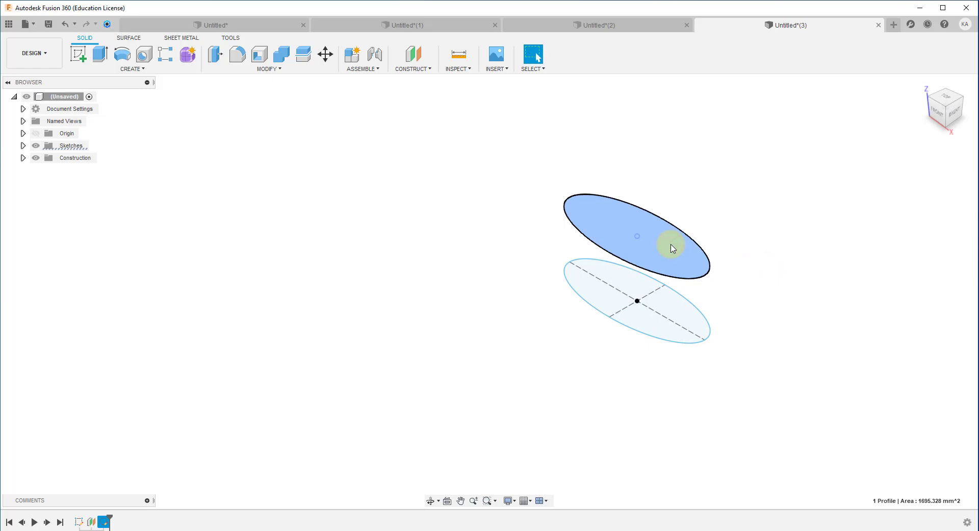
- Create a 20 mm offset plane from the projected profile and start a sketch on it
left_click(405, 70)
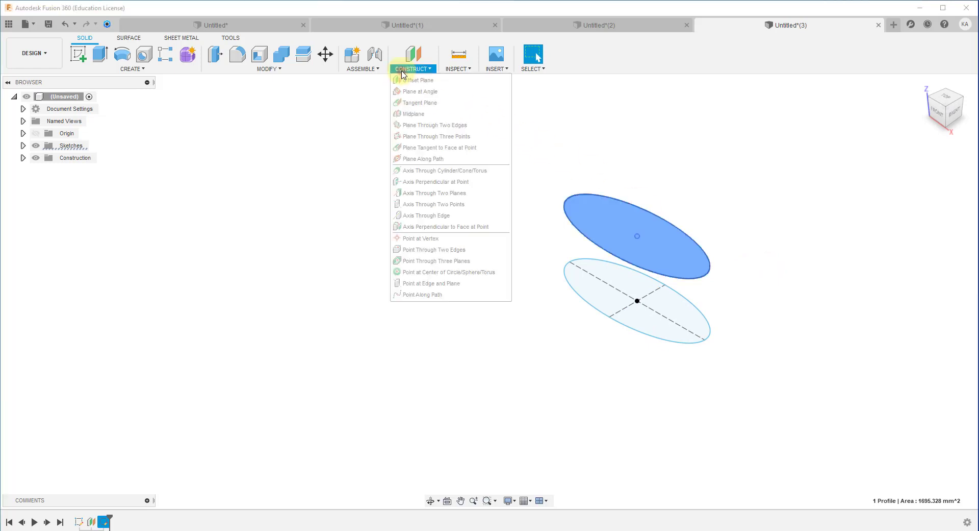
left_click(403, 80)
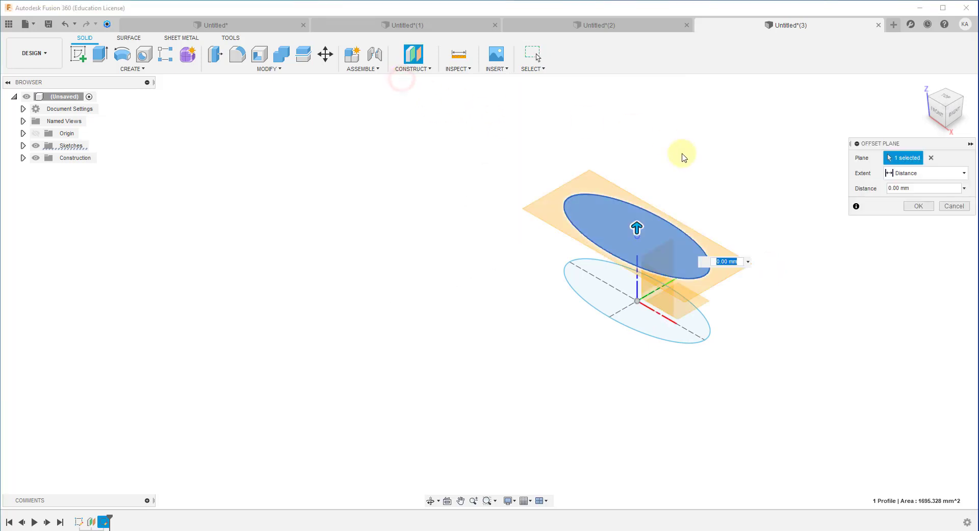
key("Return")
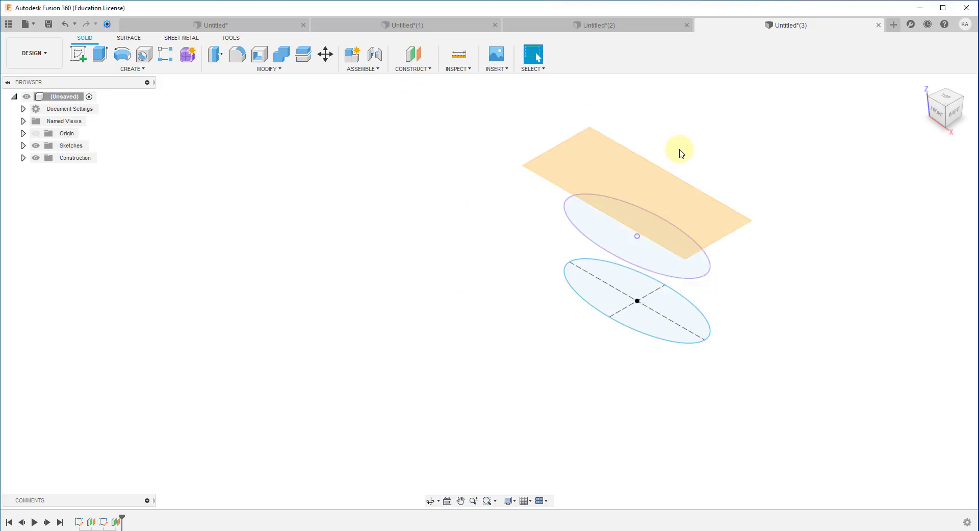
left_click(644, 181)
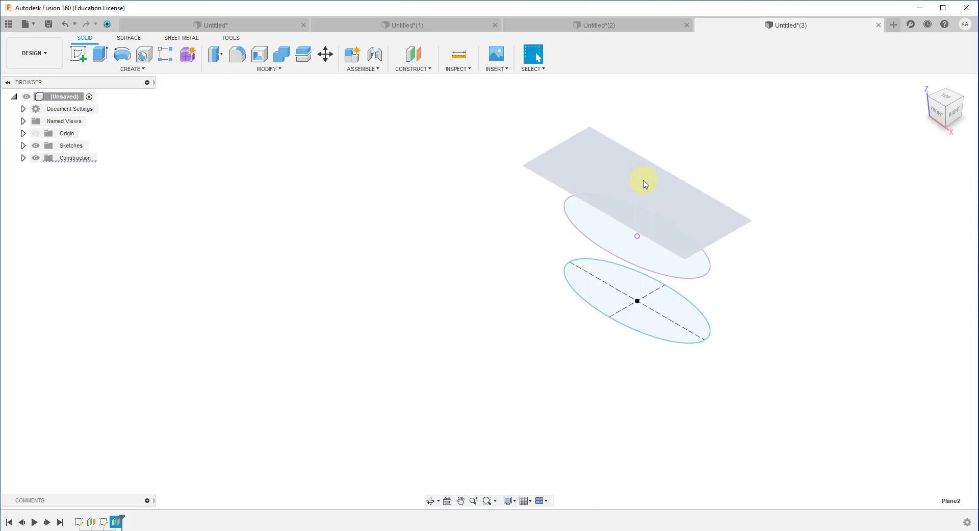
right_click(644, 183)
left_click(635, 233)
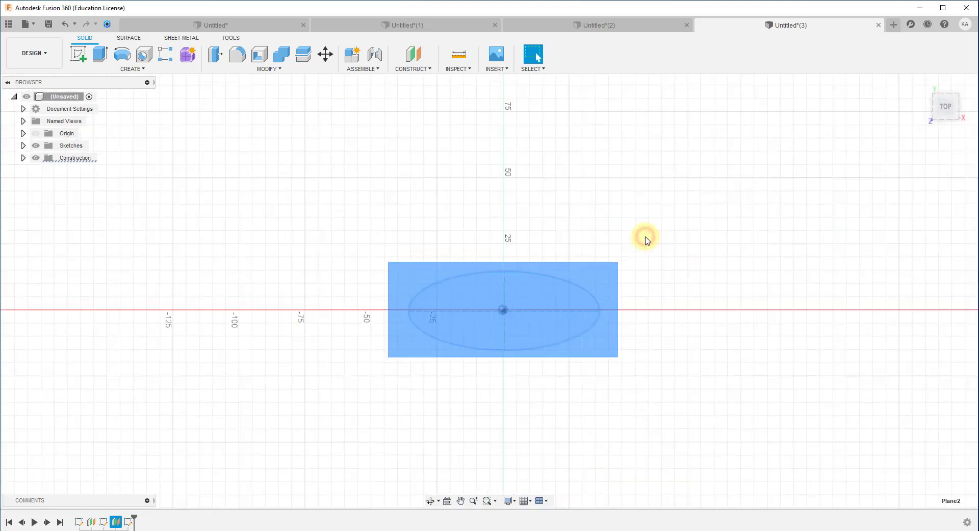
- Draw a smaller ellipse centred at the origin, finish the sketch, and select it
left_click(132, 68)
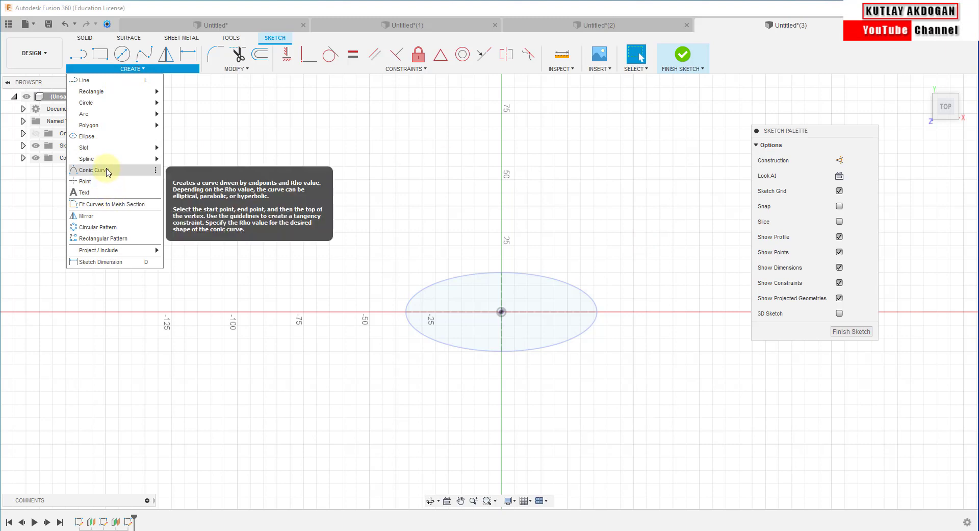
left_click(108, 136)
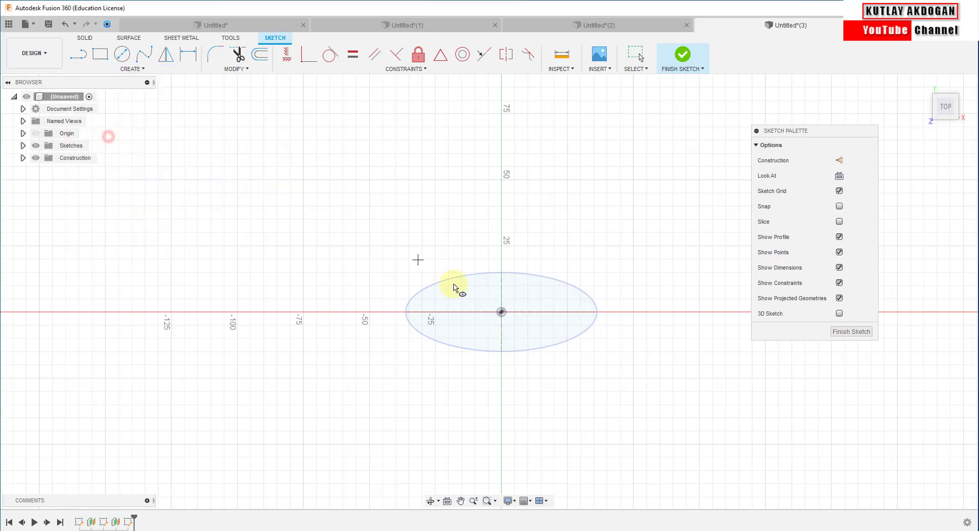
left_click(502, 311)
left_click(546, 312)
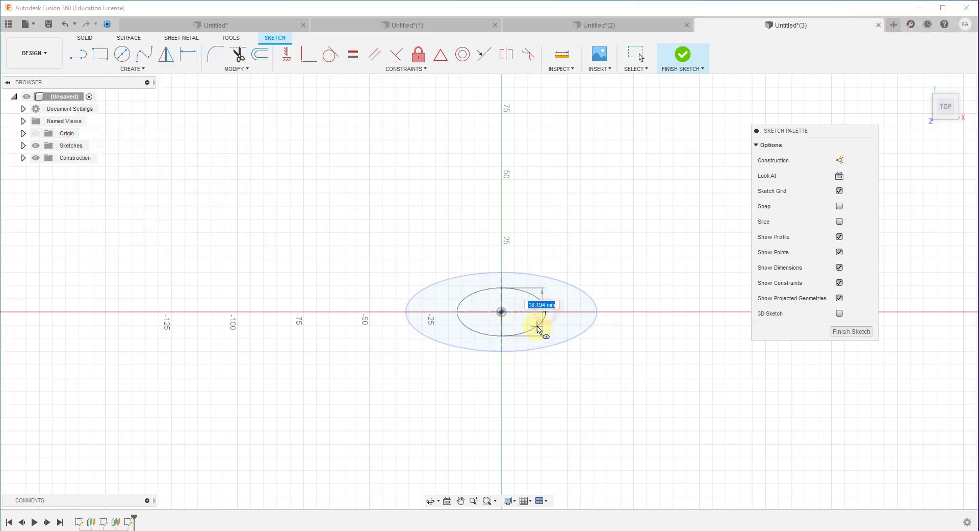
left_click(537, 326)
right_click(638, 185)
left_click(673, 183)
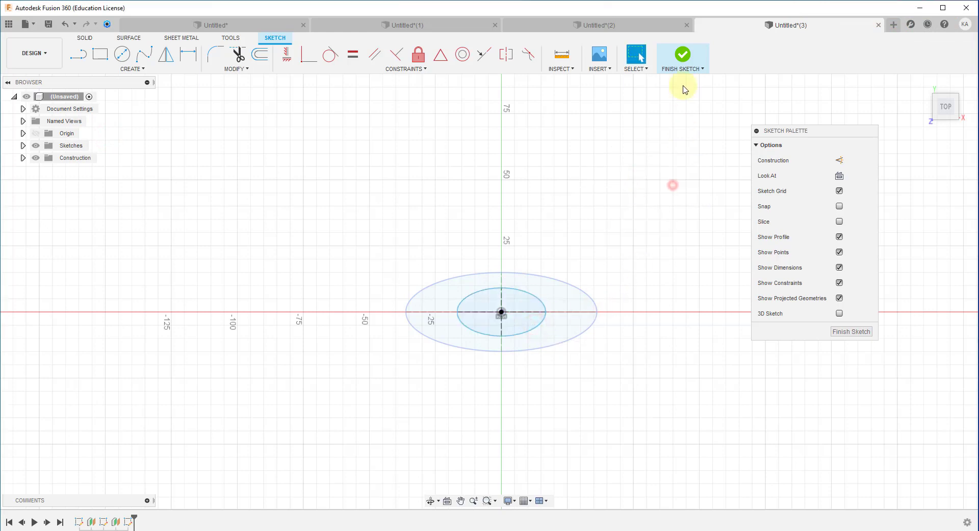
left_click(682, 54)
left_click(684, 54)
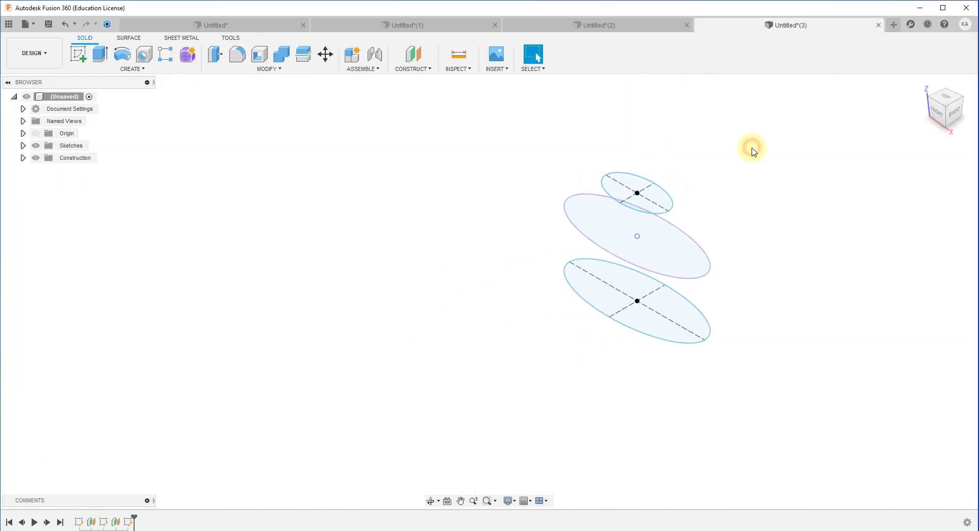
left_click(665, 194)
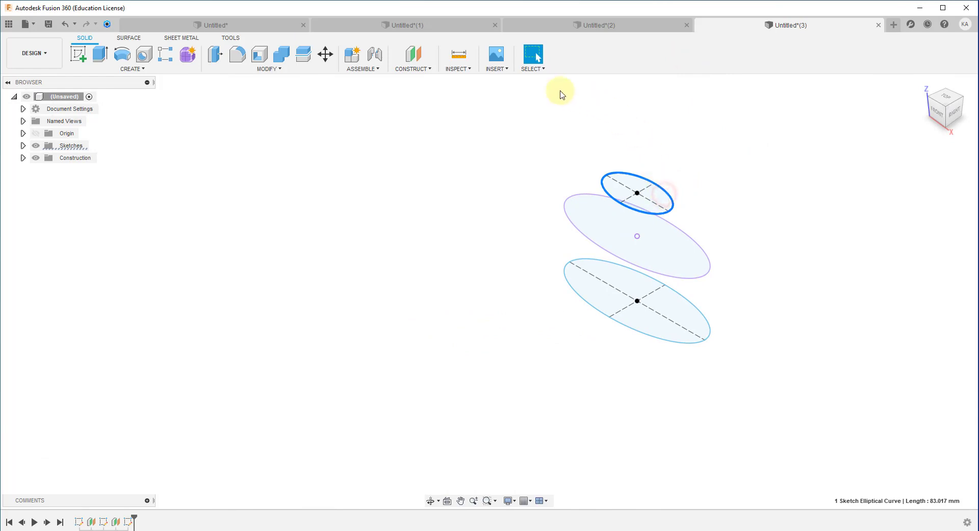
- Offset a construction plane 10 mm above the small top ellipse profile
left_click(422, 70)
left_click(416, 80)
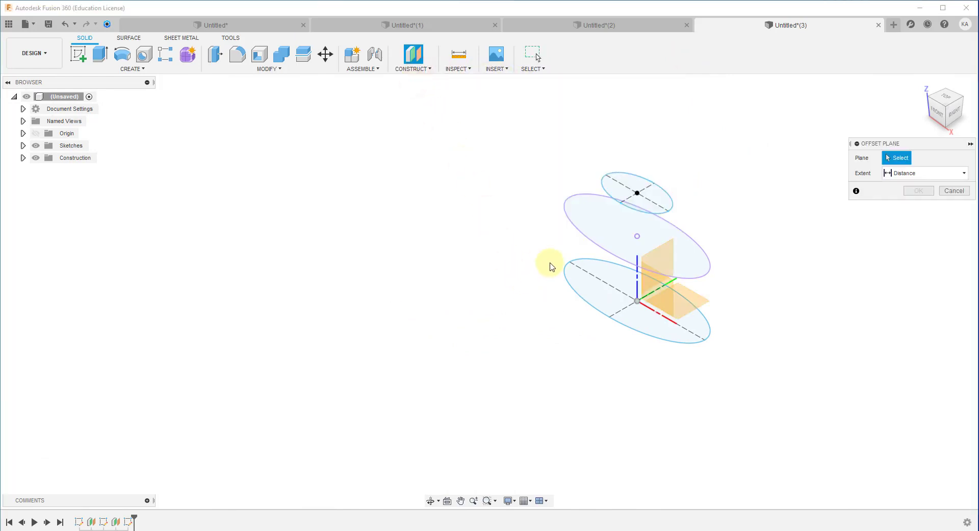
left_click(658, 197)
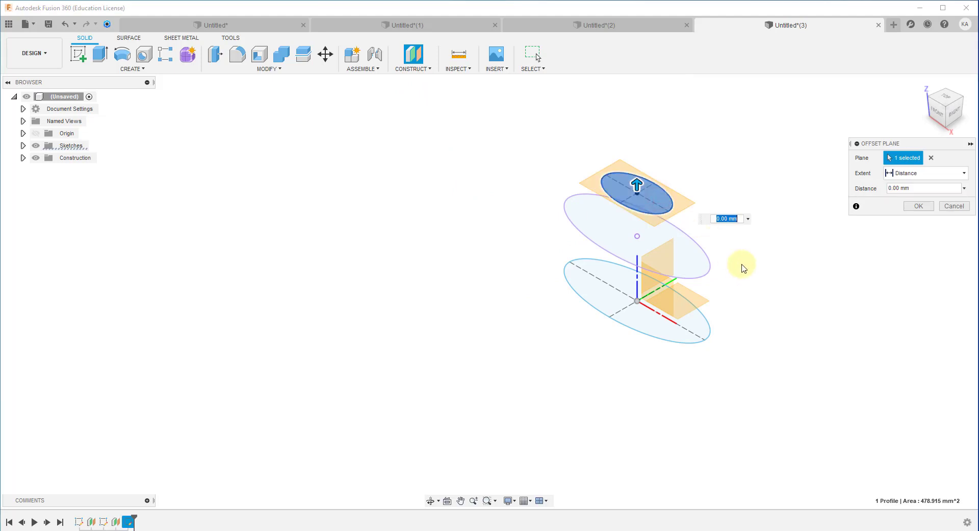
key("Return")
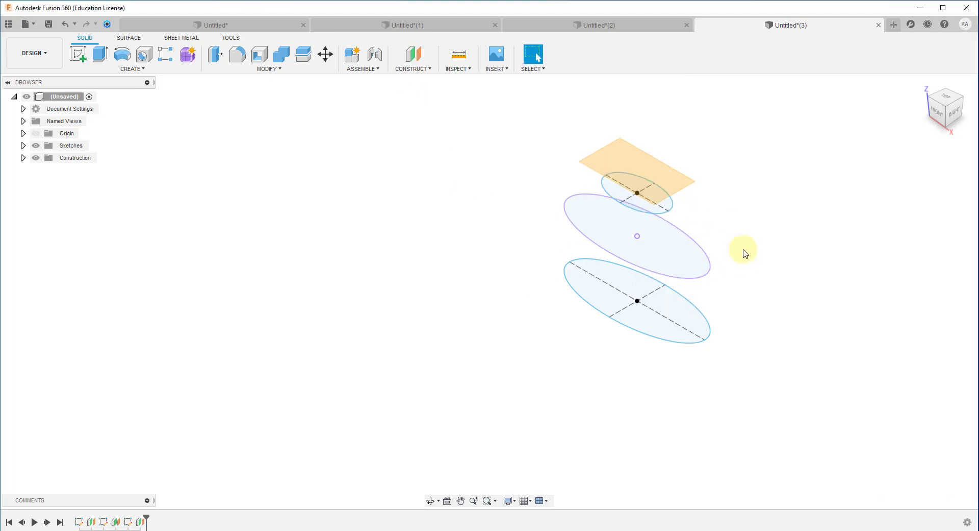
- Sketch on the top plane, project the small ellipse into it, and finish the sketch
right_click(641, 159)
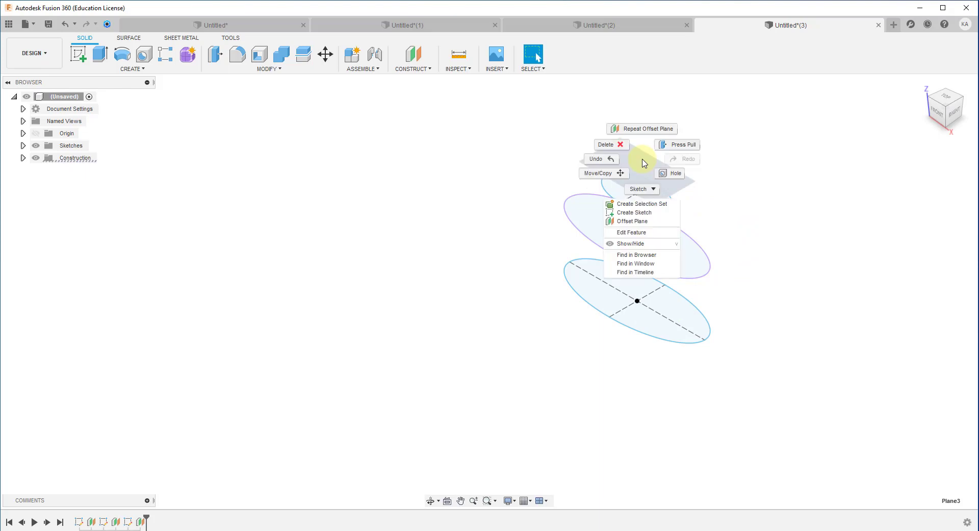
left_click(646, 213)
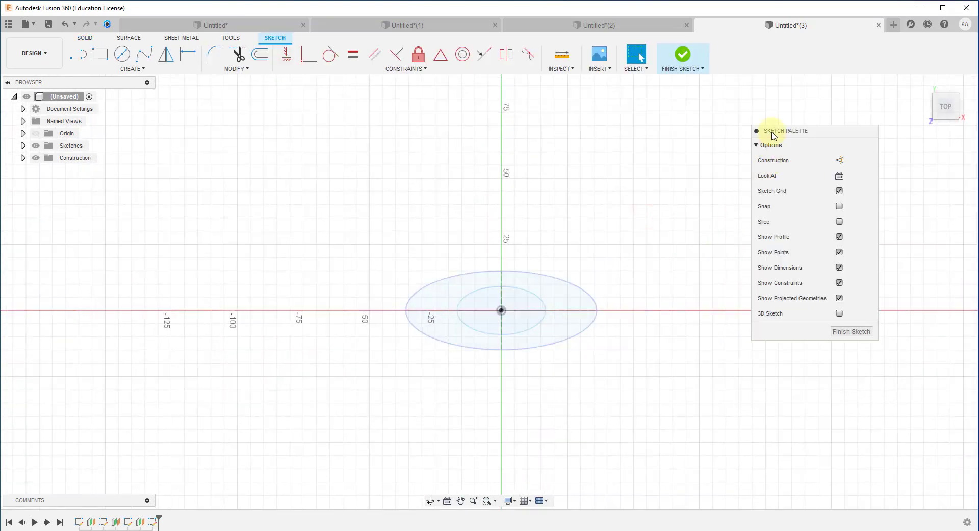
left_click(923, 85)
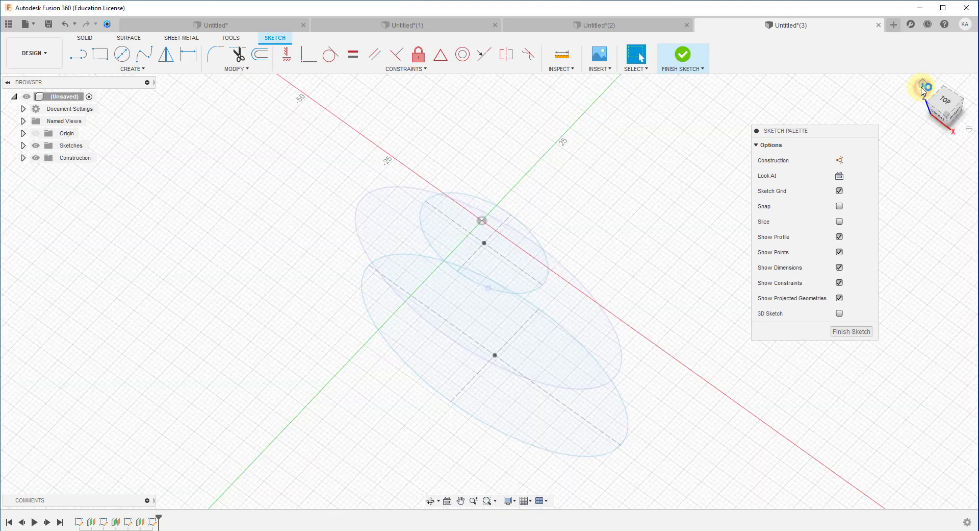
left_click(146, 76)
mouse_move(99, 250)
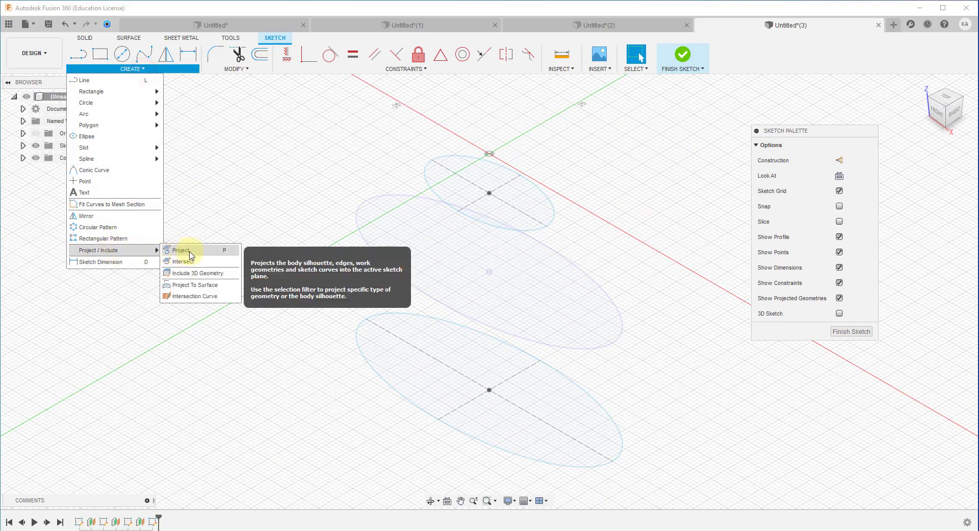
left_click(189, 251)
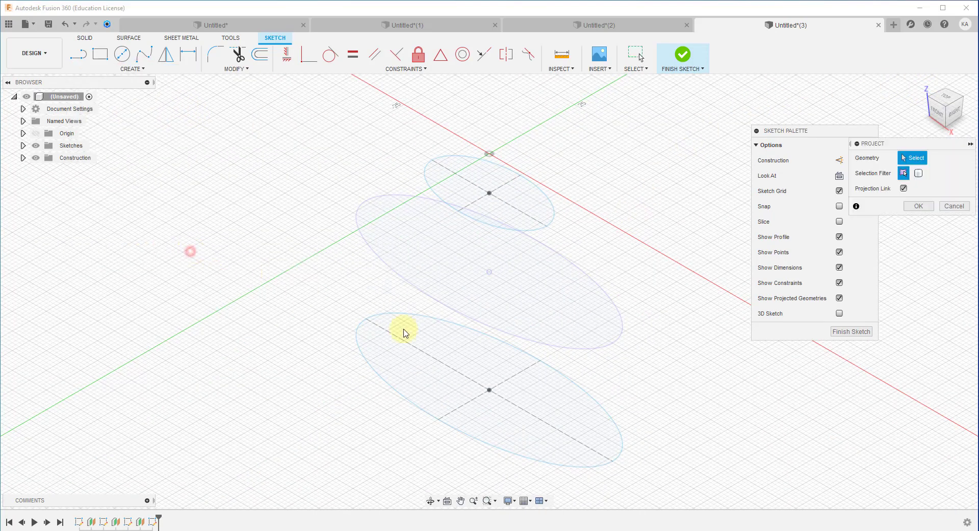
left_click(541, 233)
left_click(918, 207)
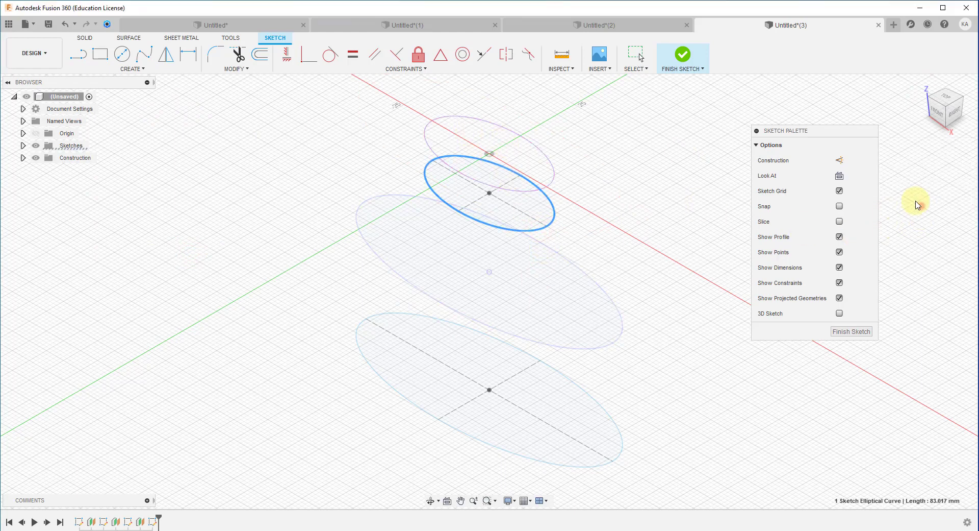
scroll(627, 236, "down", 2)
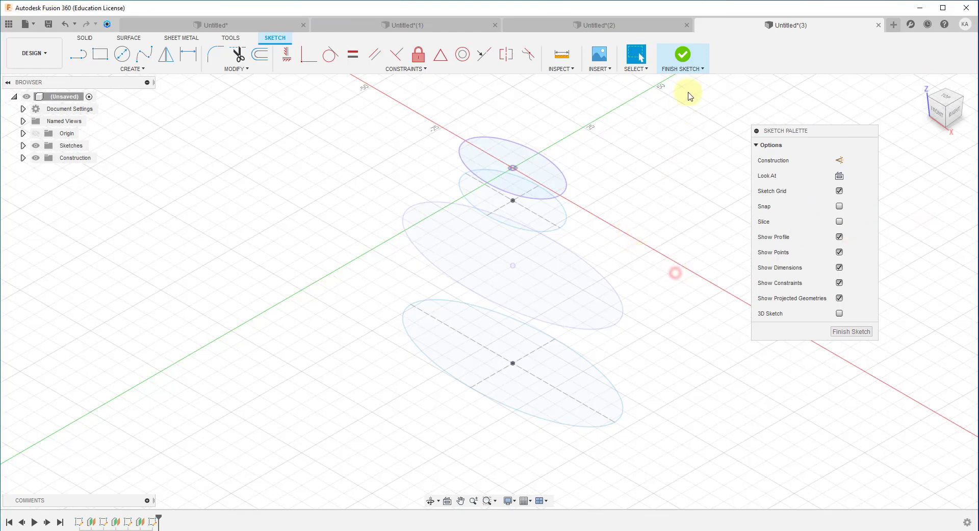
left_click(686, 57)
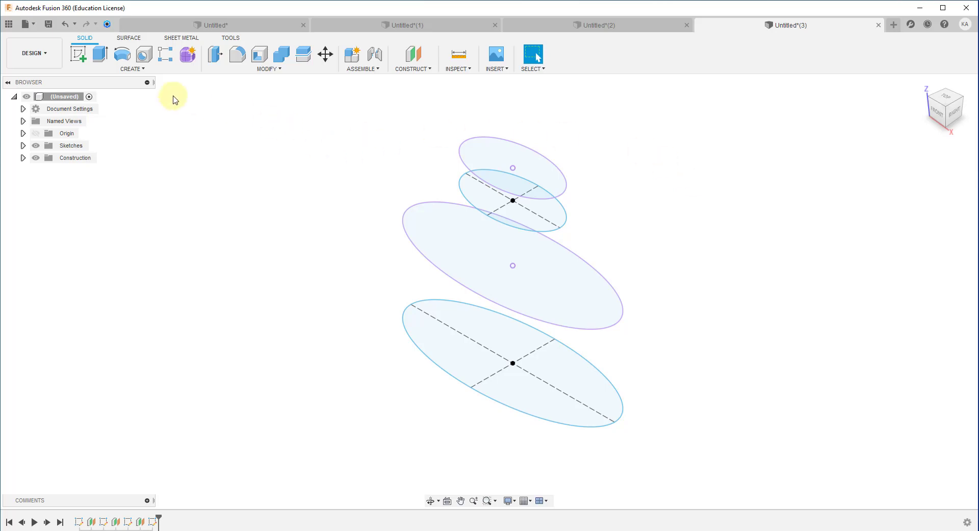
- Start a sketch on the horizontal plane, then finish it empty
left_click(77, 57)
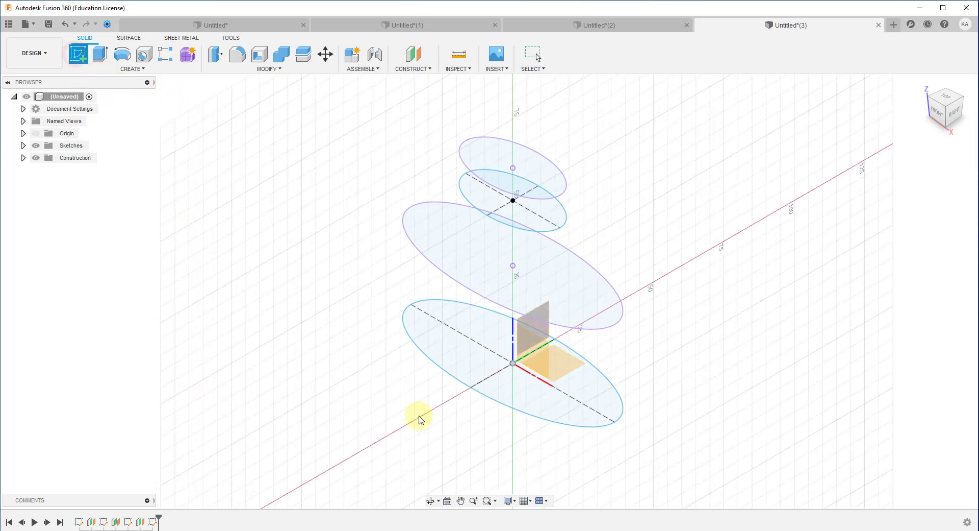
left_click(542, 312)
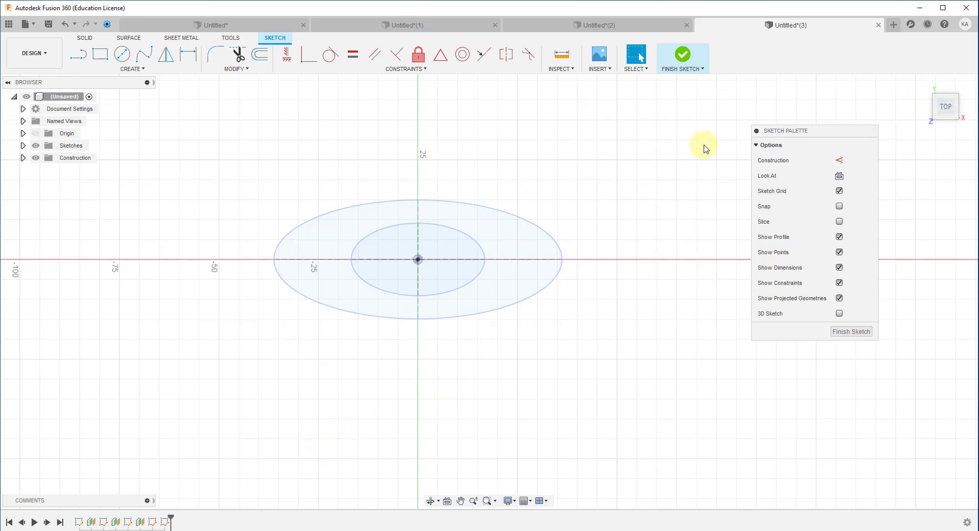
left_click(682, 54)
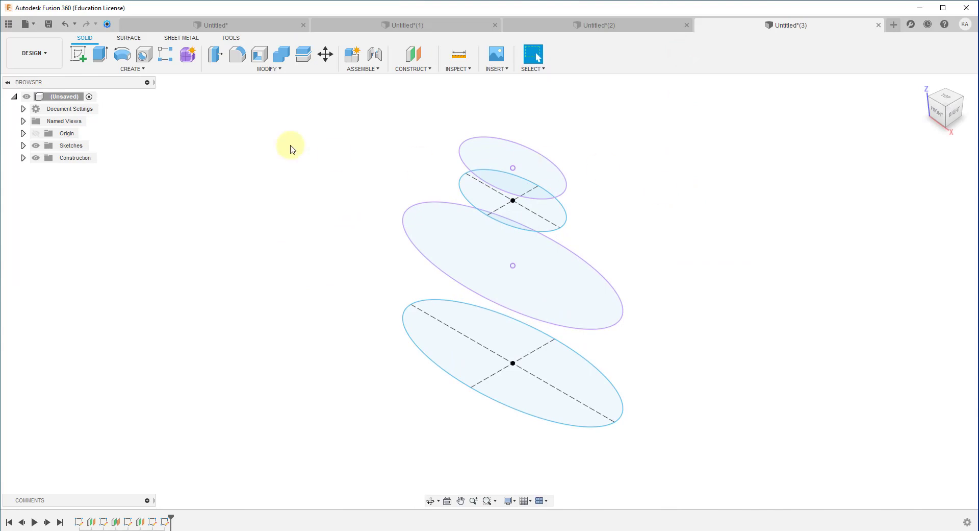
- Start a new sketch on the vertical RIGHT origin plane and return to the Home view
left_click(78, 54)
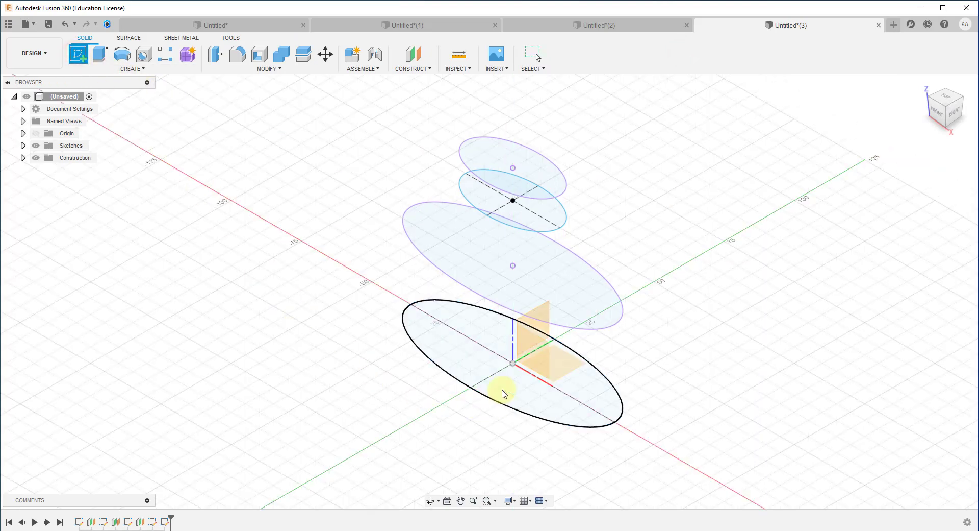
left_click(555, 316)
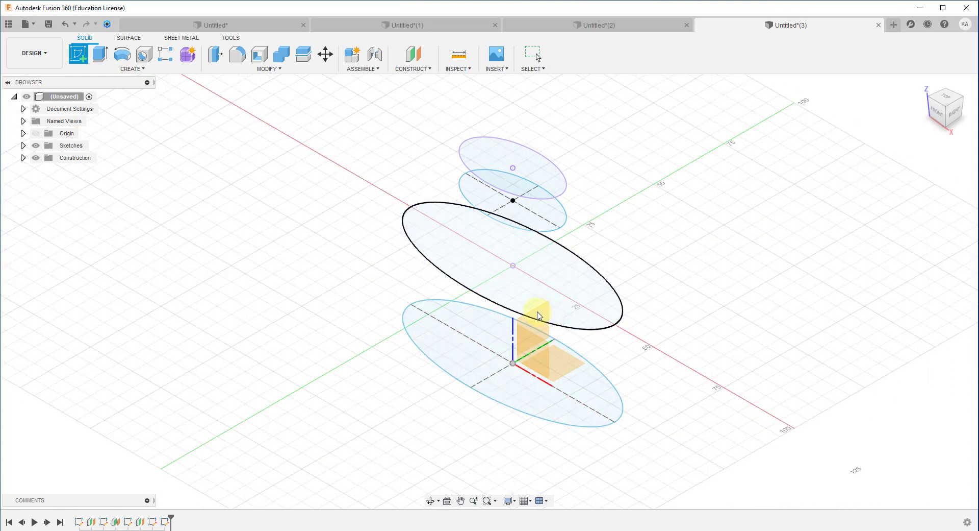
left_click(538, 315)
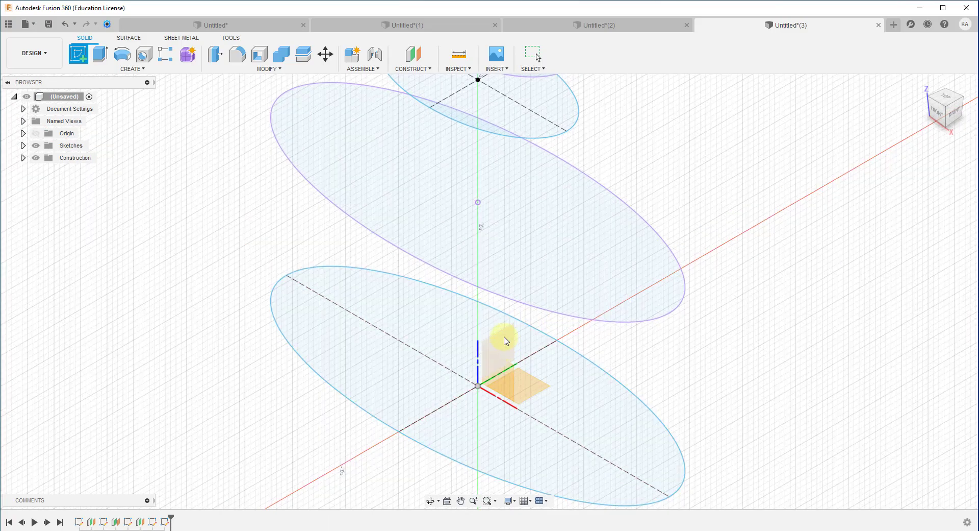
left_click(506, 339)
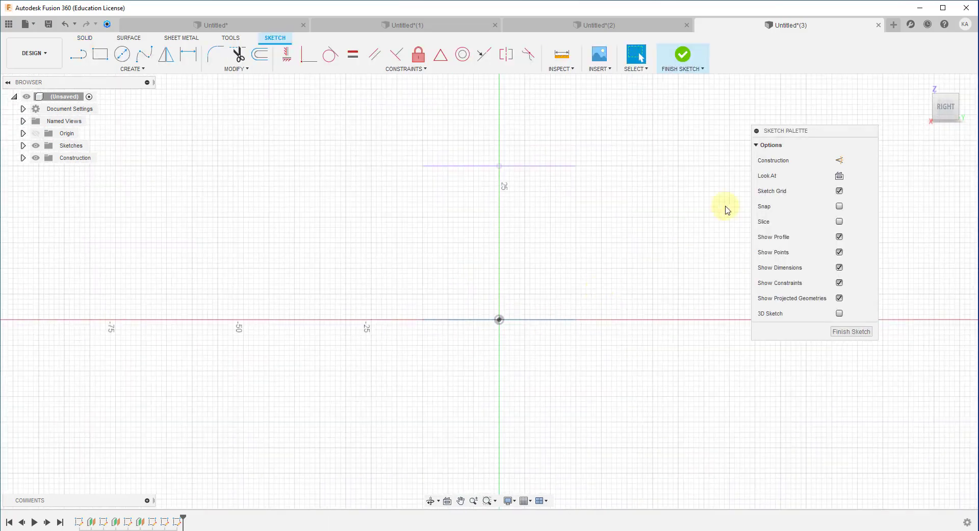
mouse_move(946, 106)
left_click(923, 83)
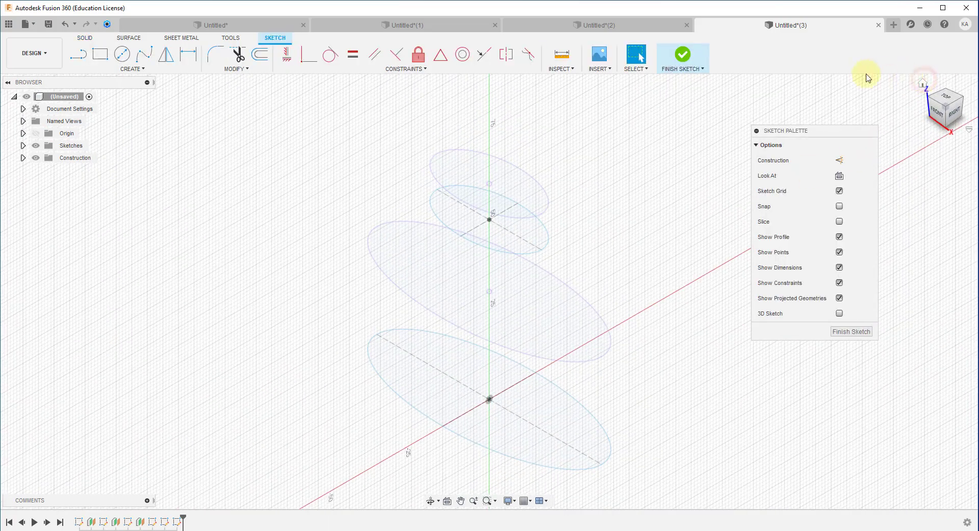
- Intersect the four stacked ellipses with the vertical sketch plane to create crossing points
left_click(132, 69)
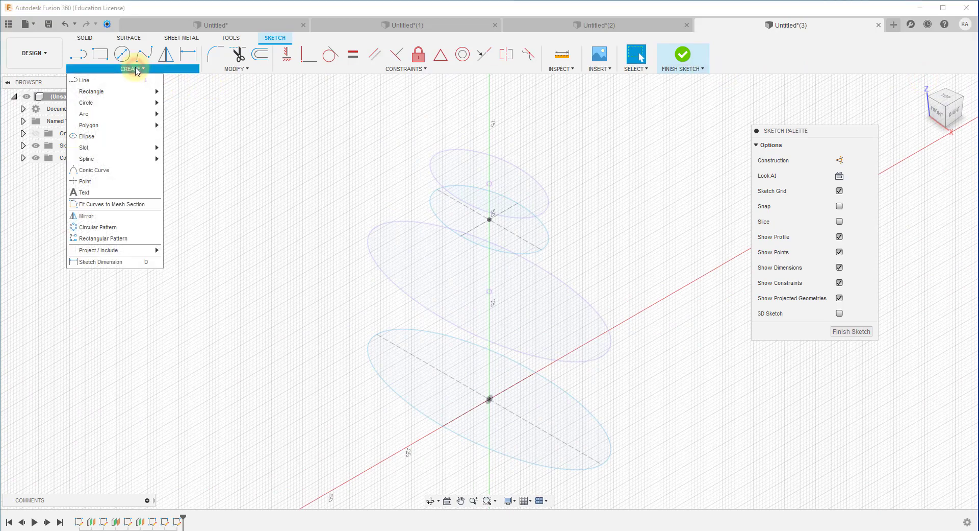
mouse_move(99, 249)
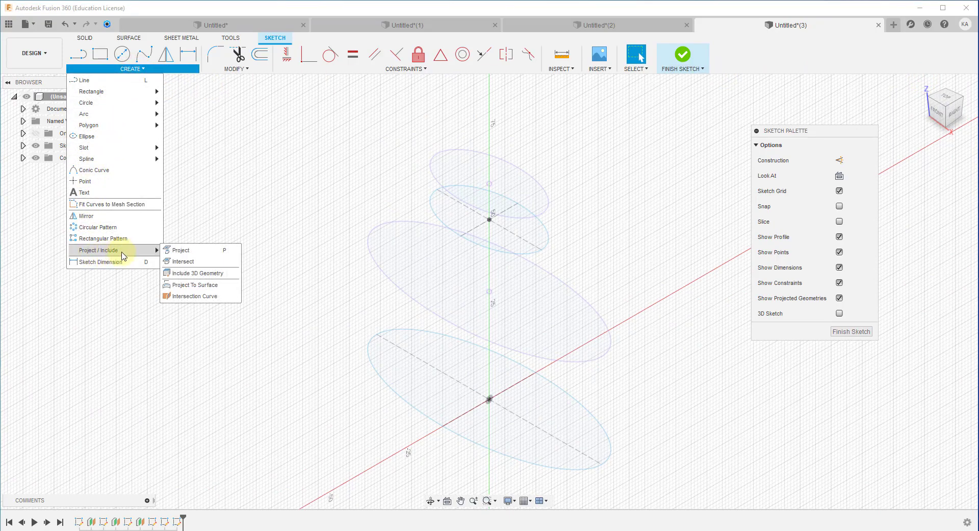
left_click(204, 263)
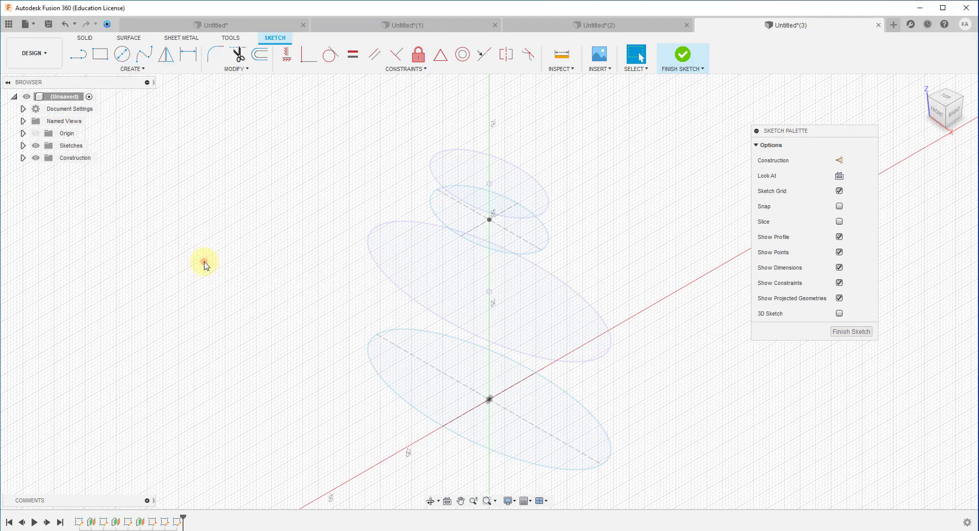
left_click(462, 439)
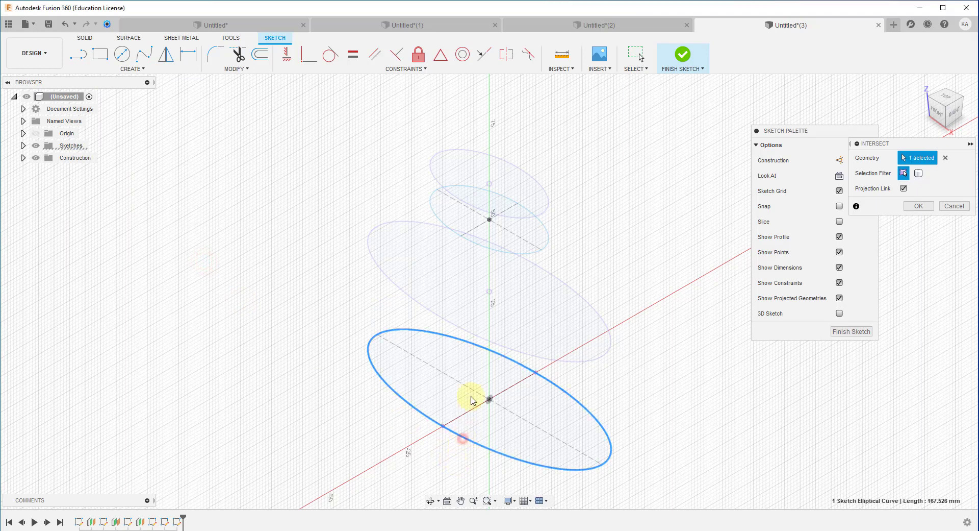
left_click(484, 341)
left_click(485, 250)
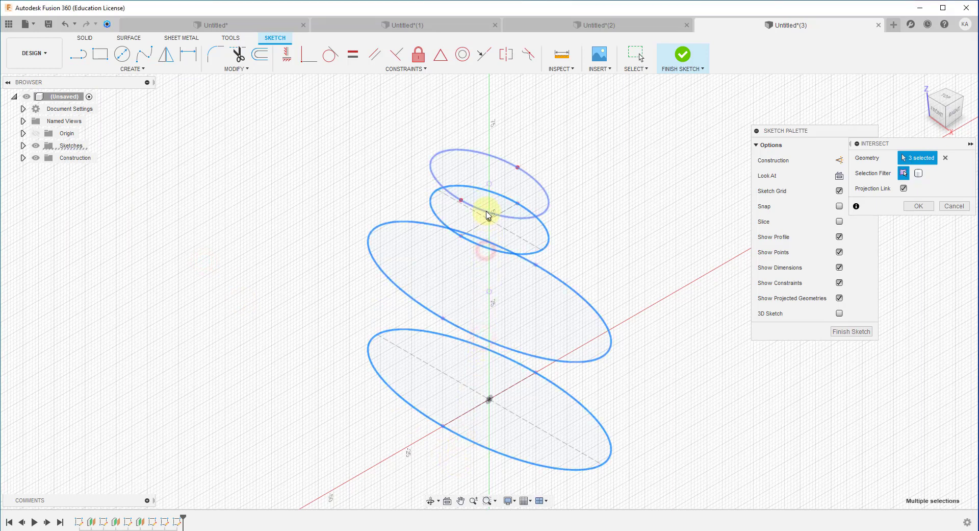
left_click(488, 215)
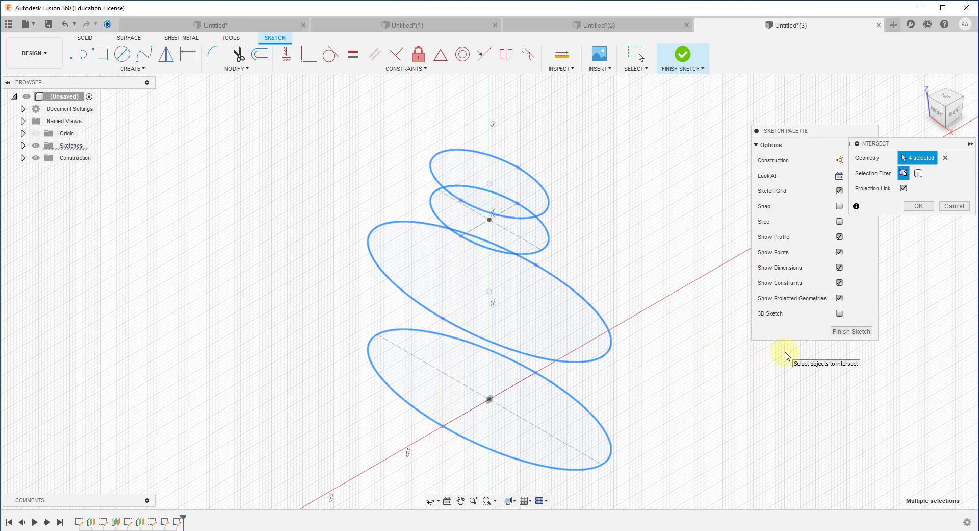
left_click(919, 206)
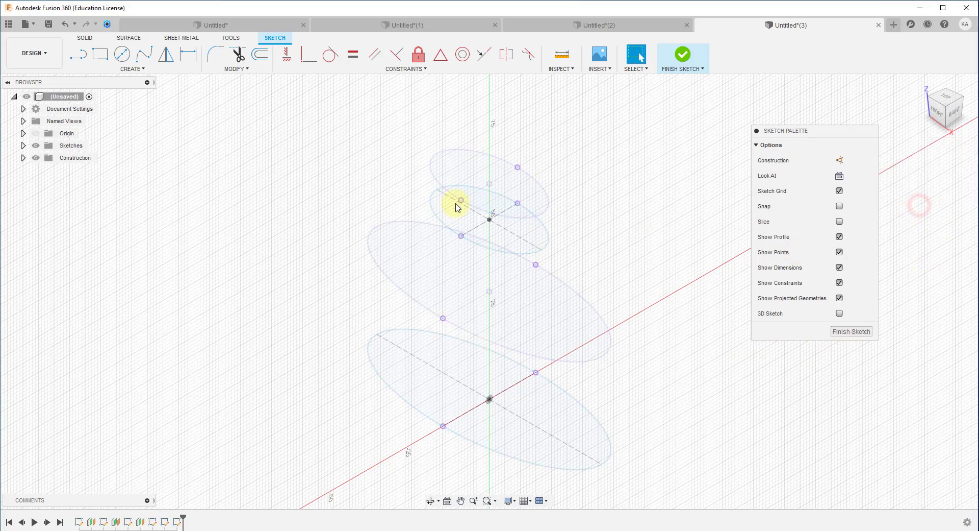
- Draw a fit-point spline through the crossing points, bottom to top, and finish the sketch
left_click(145, 57)
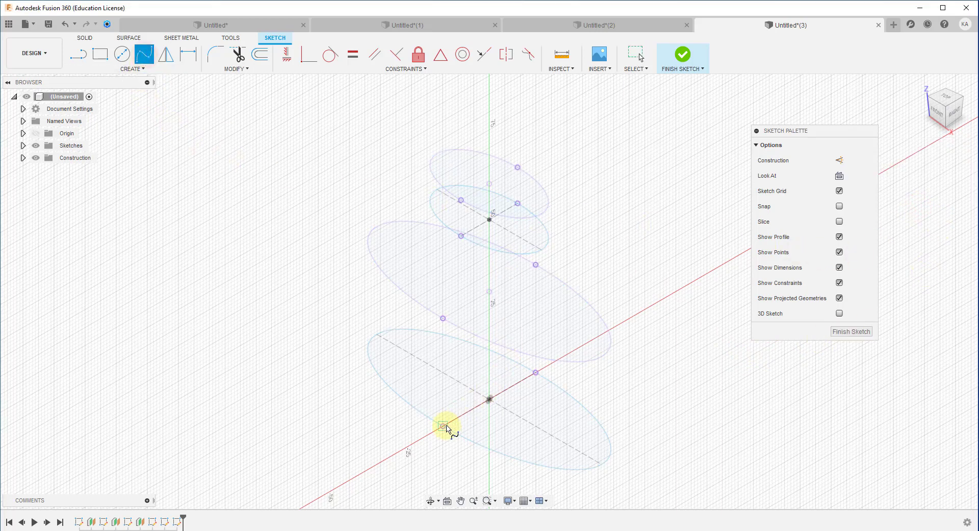
left_click(443, 319)
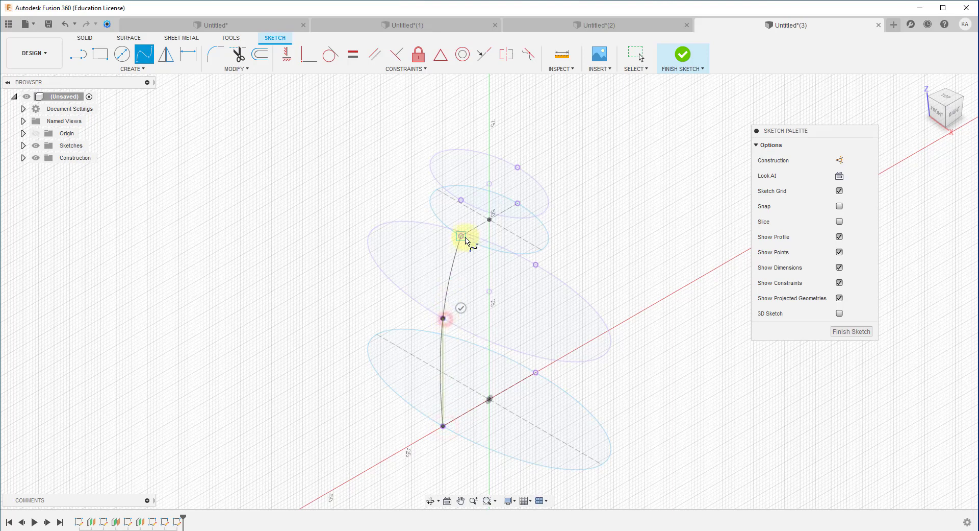
left_click(462, 236)
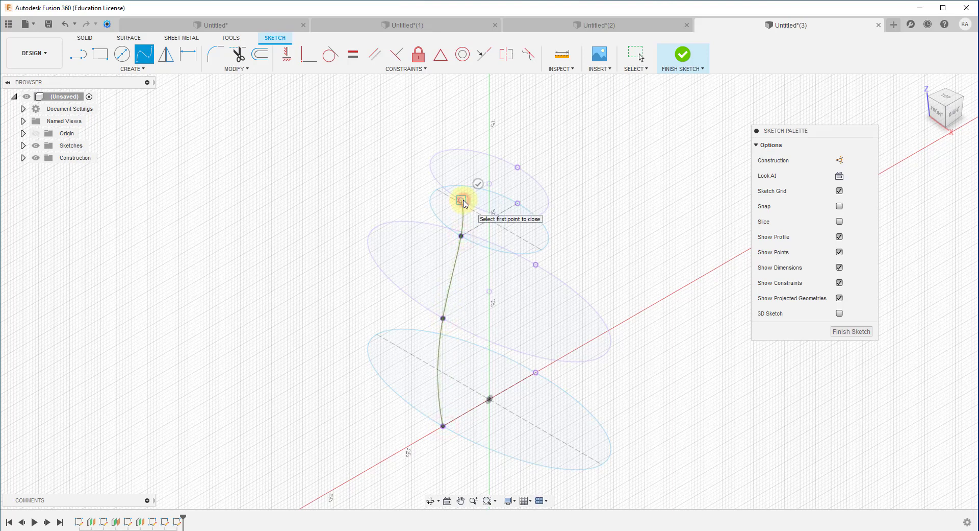
right_click(461, 200)
left_click(492, 206)
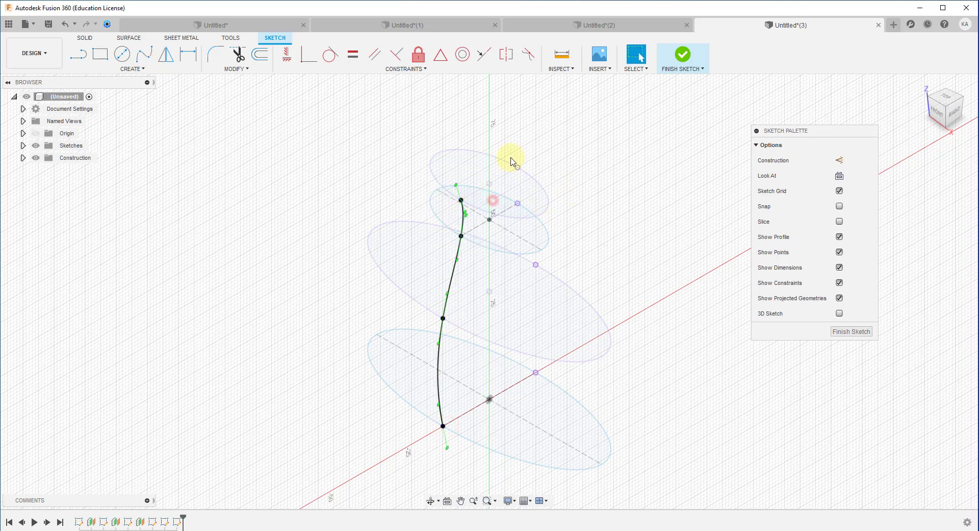
left_click(687, 77)
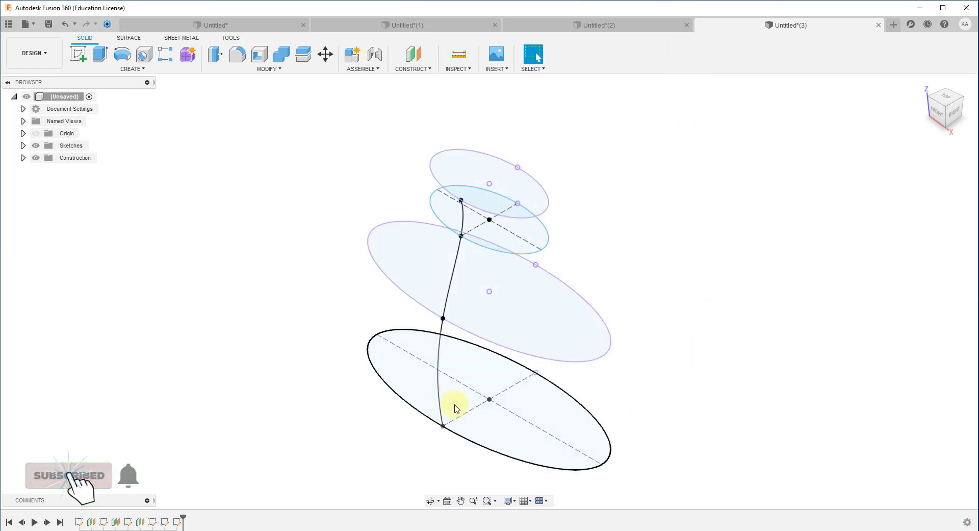
- Start a loft with the four ellipses as profiles, from bottom to top
left_click(124, 70)
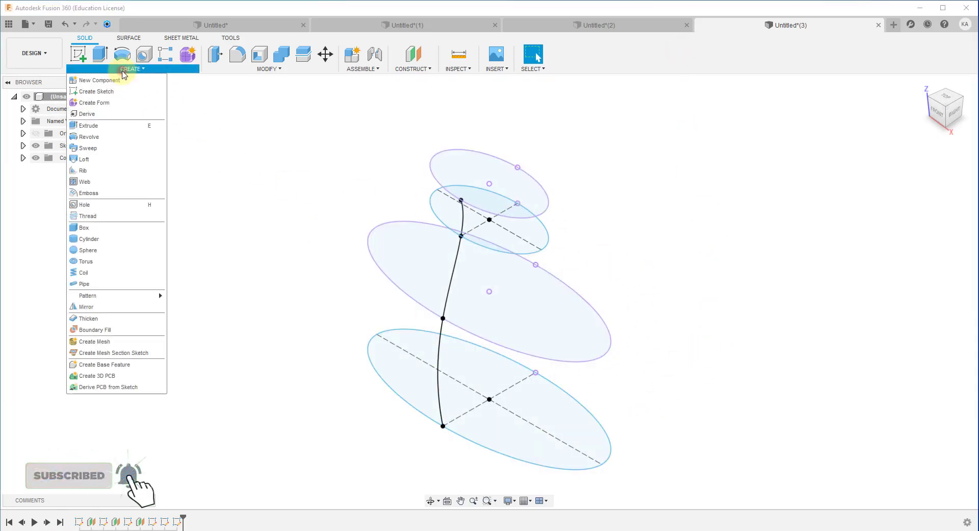
left_click(98, 158)
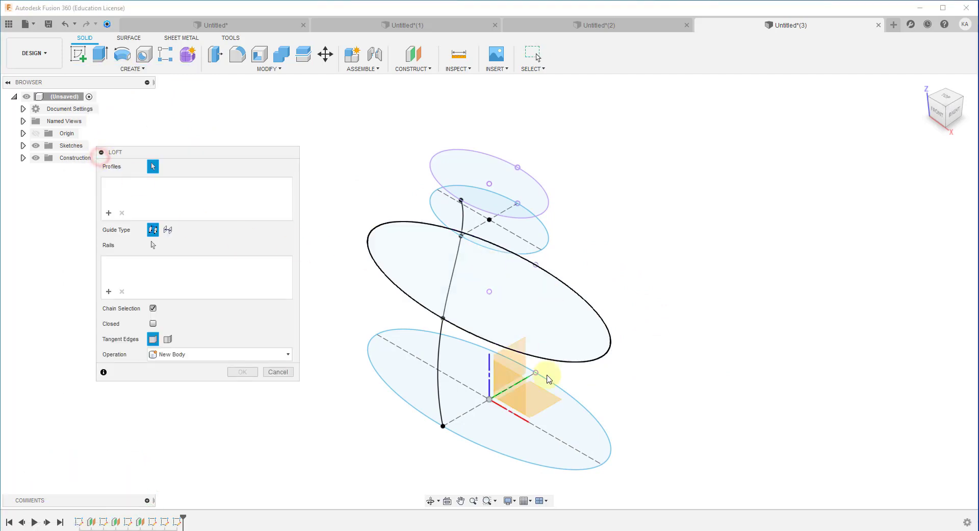
left_click(500, 431)
left_click(504, 317)
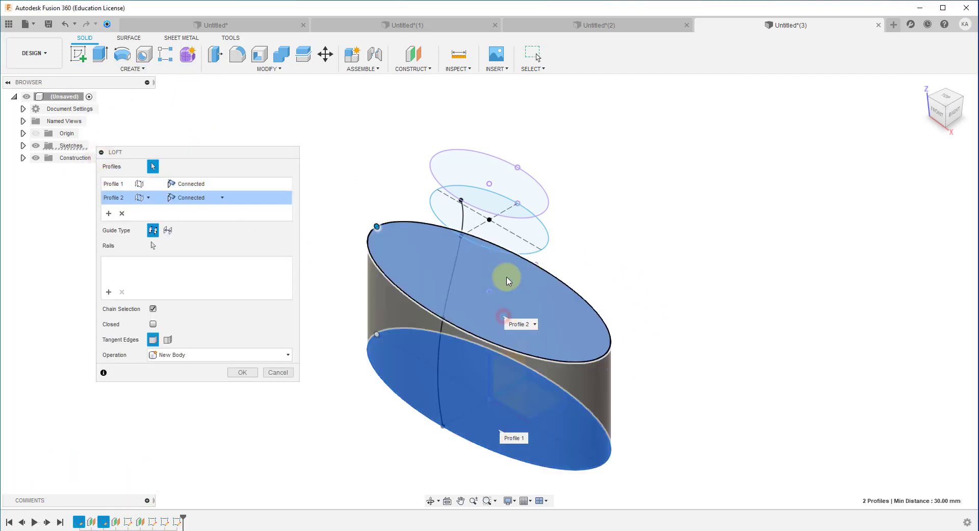
left_click(505, 233)
left_click(517, 186)
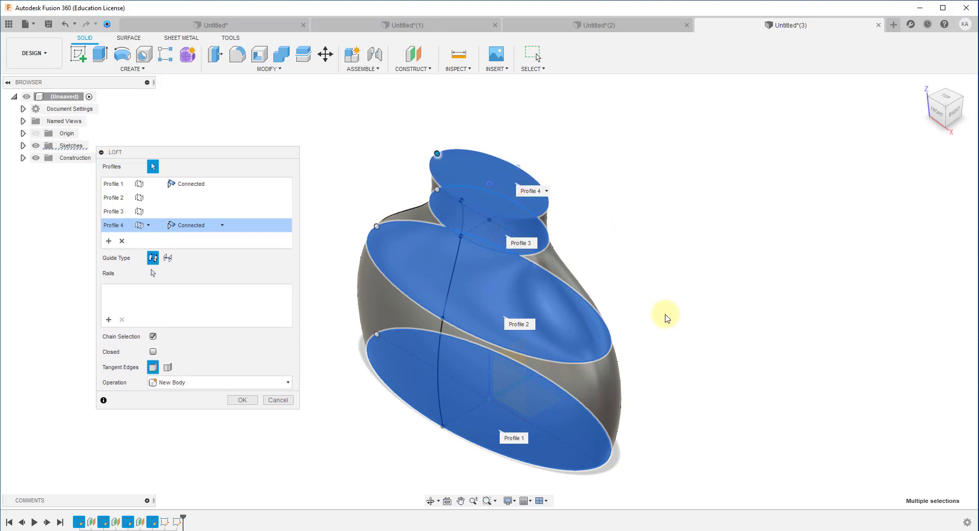
mouse_move(663, 306)
middle_mouse_down("shift")
mouse_move(787, 289)
mouse_move(661, 303)
middle_mouse_up("shift")
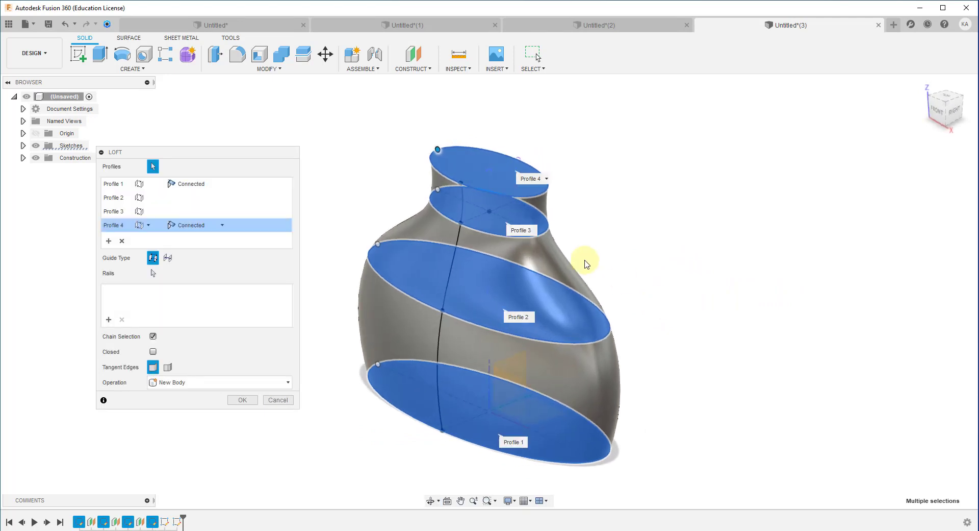
- Add the spline as the loft's guide rail and create the solid body
left_click(173, 311)
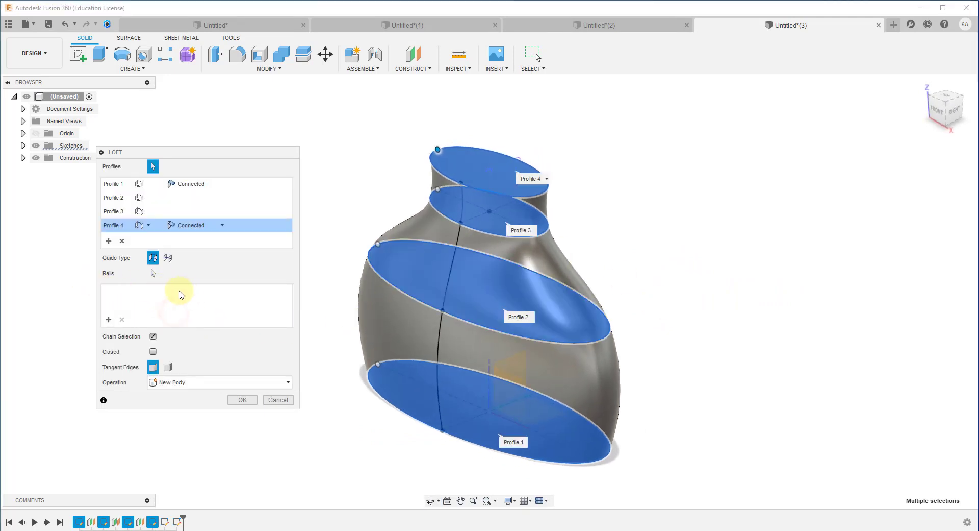
left_click(108, 320)
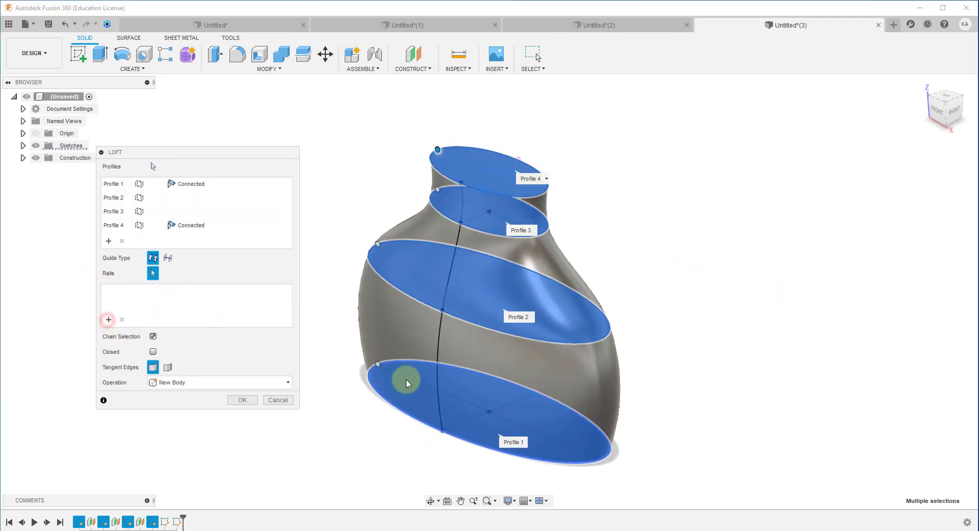
left_click(438, 343)
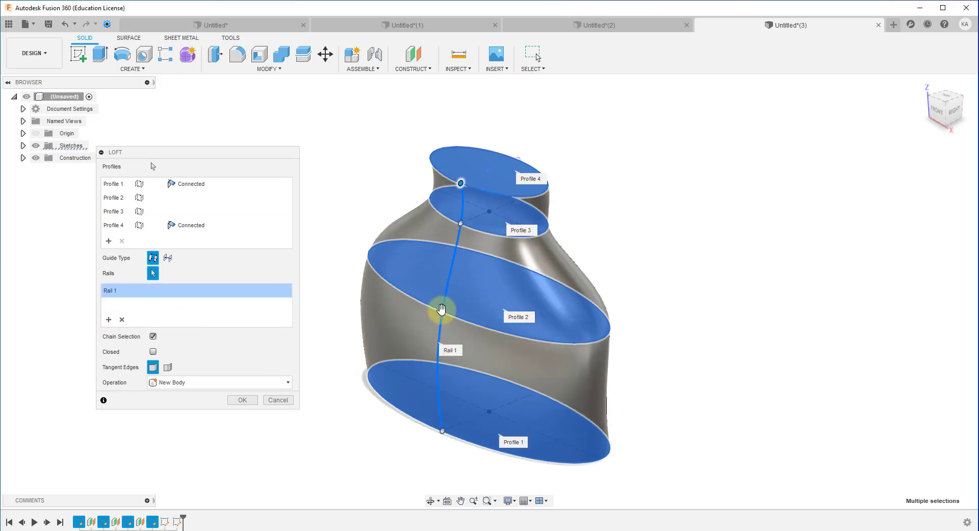
left_click(254, 399)
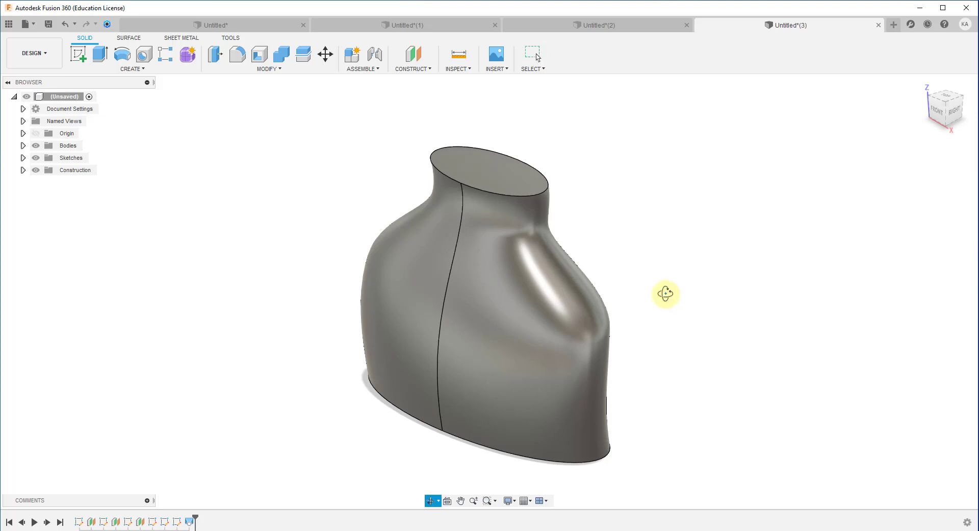
mouse_move(665, 295)
middle_mouse_down("shift")
mouse_move(619, 245)
mouse_move(527, 280)
mouse_move(687, 291)
mouse_move(597, 300)
mouse_move(701, 282)
mouse_move(623, 300)
mouse_move(674, 284)
middle_mouse_up("shift")
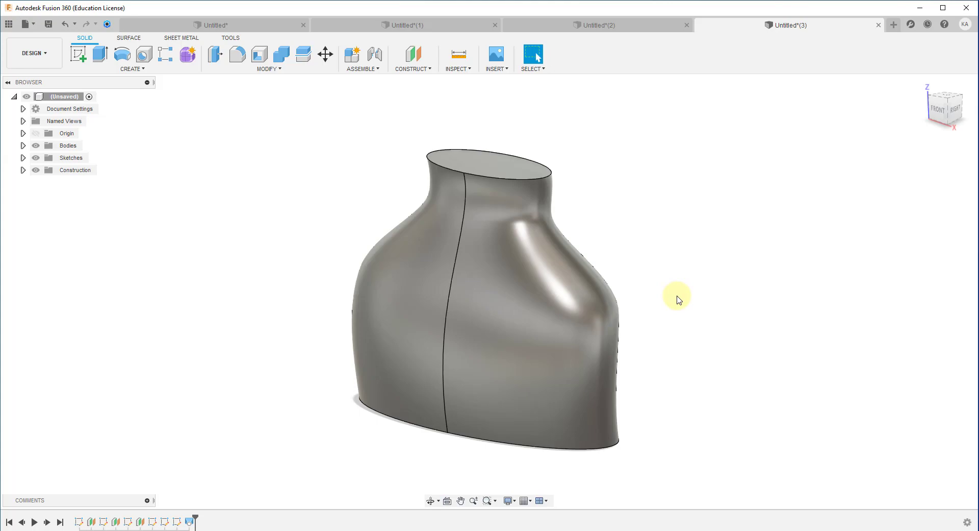